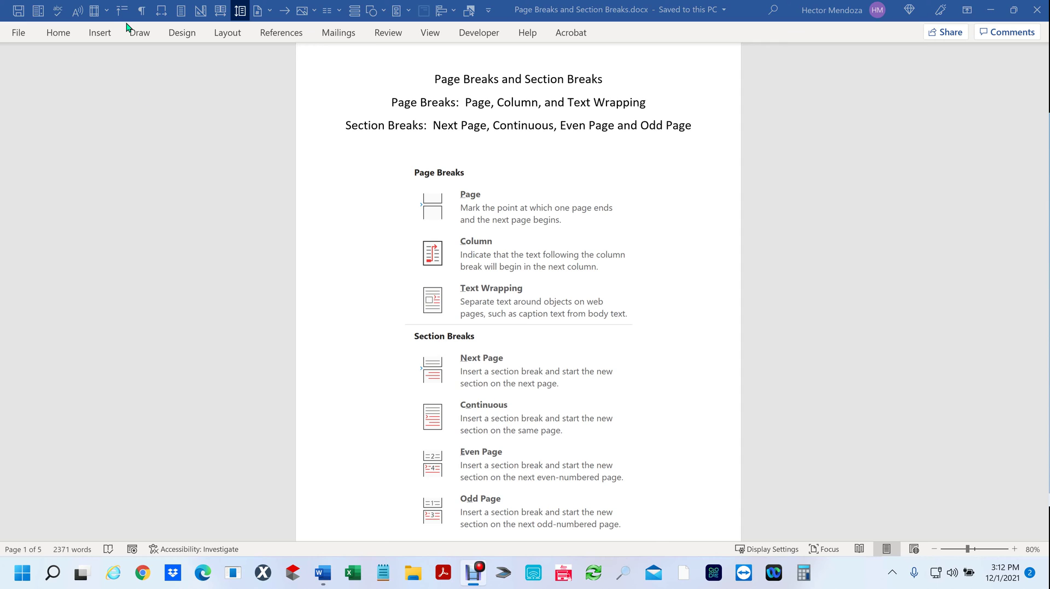
Expand the collapsed ribbon and pin it so that it stays displayed above the document.
click(68, 33)
click(67, 32)
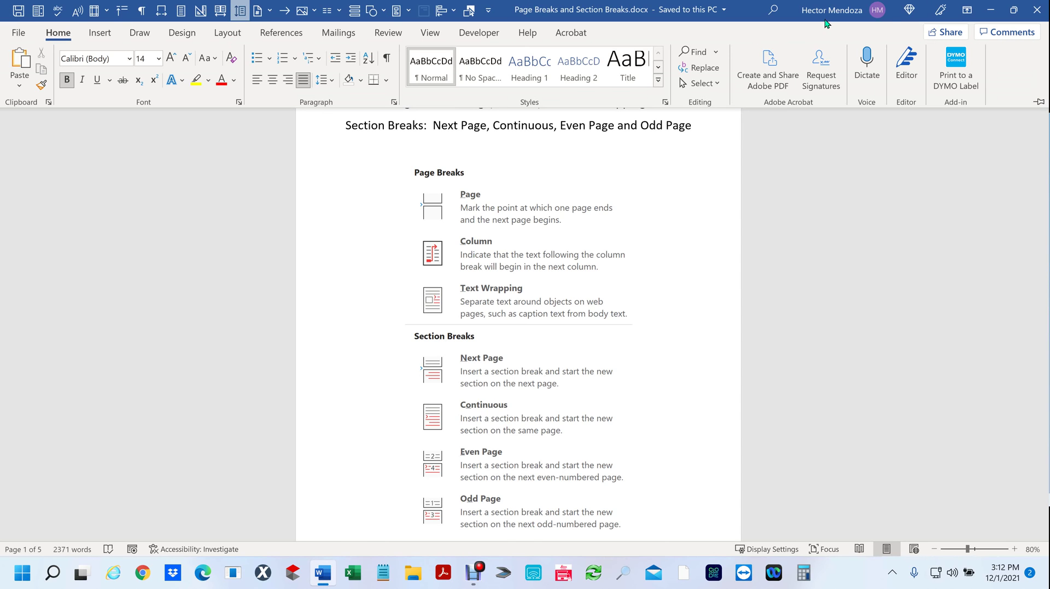
click(1039, 102)
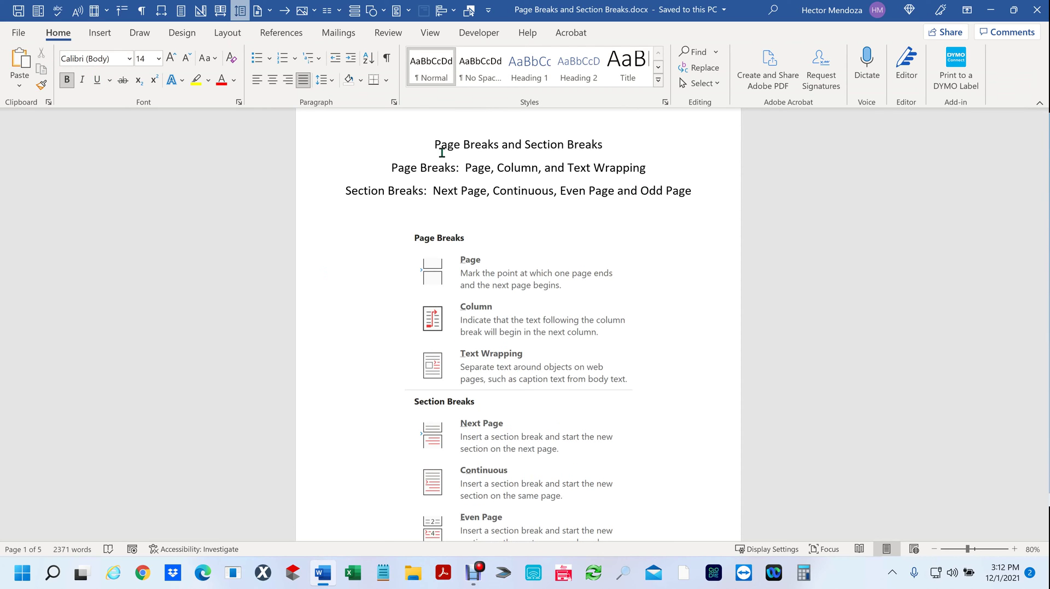
View the list of available page break and section break types, and close it without inserting one.
click(230, 33)
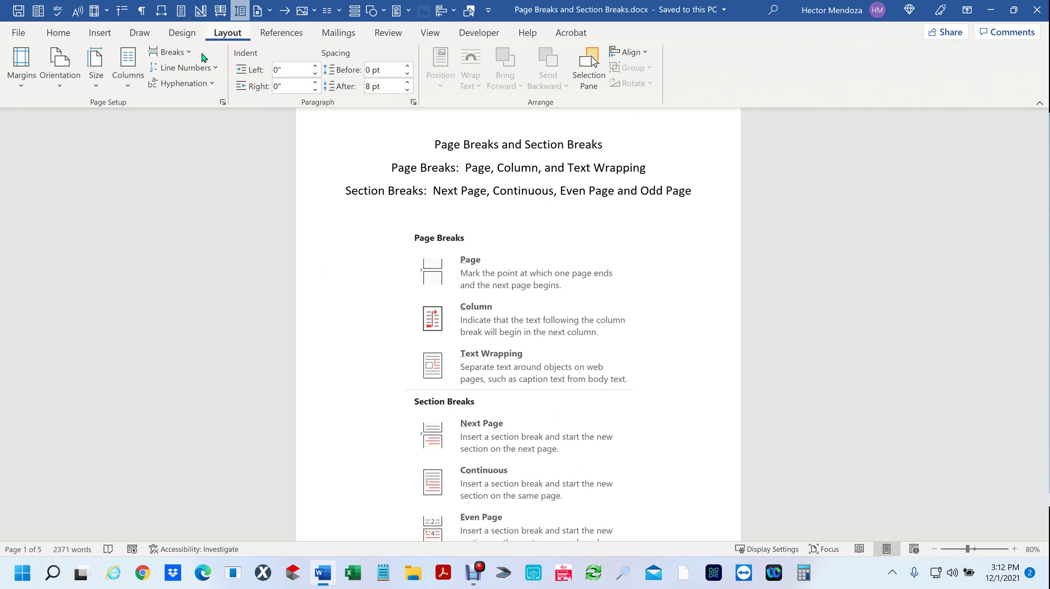
click(169, 52)
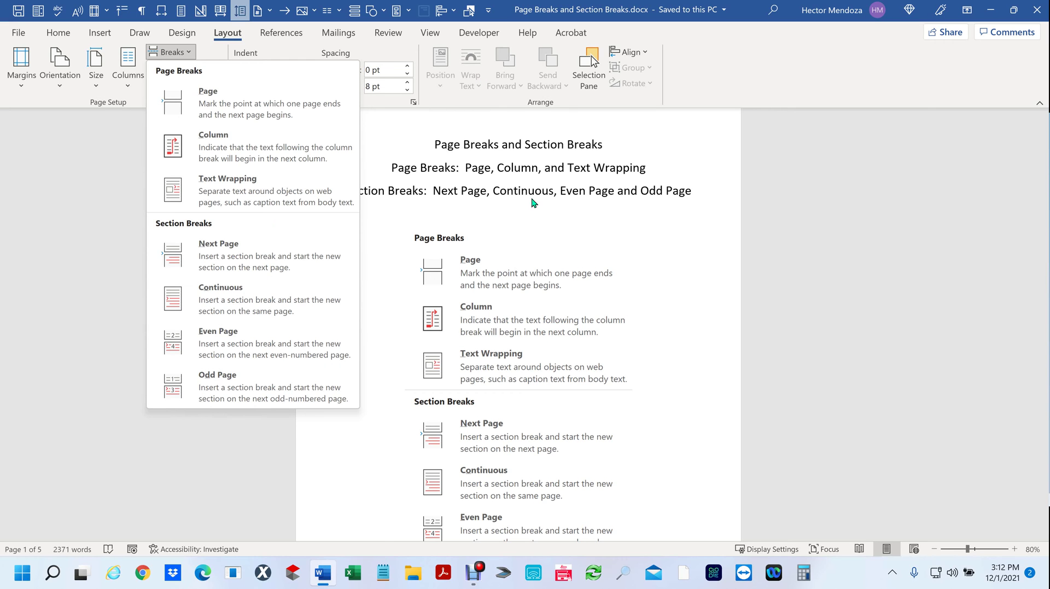
click(750, 310)
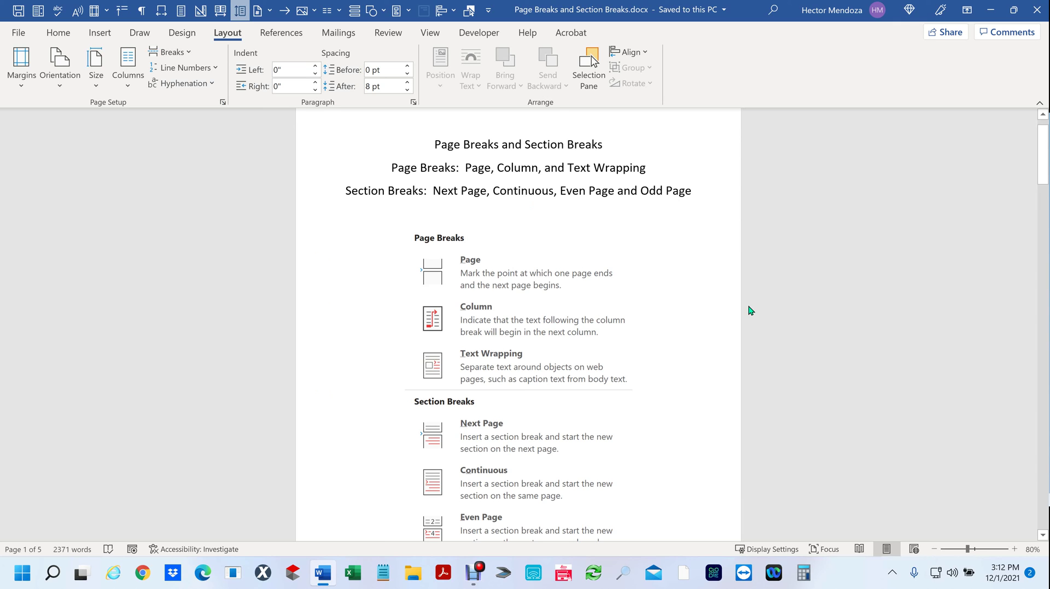
Switch the document to side-to-side page movement so that two pages are shown next to each other.
scroll(749, 305, down, 4)
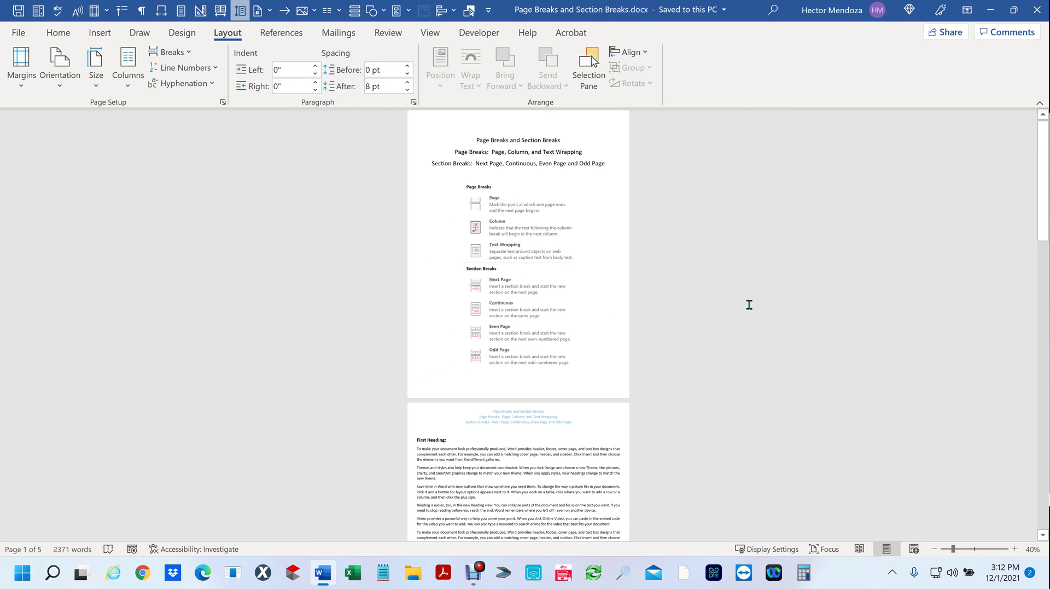
scroll(749, 305, up, 1)
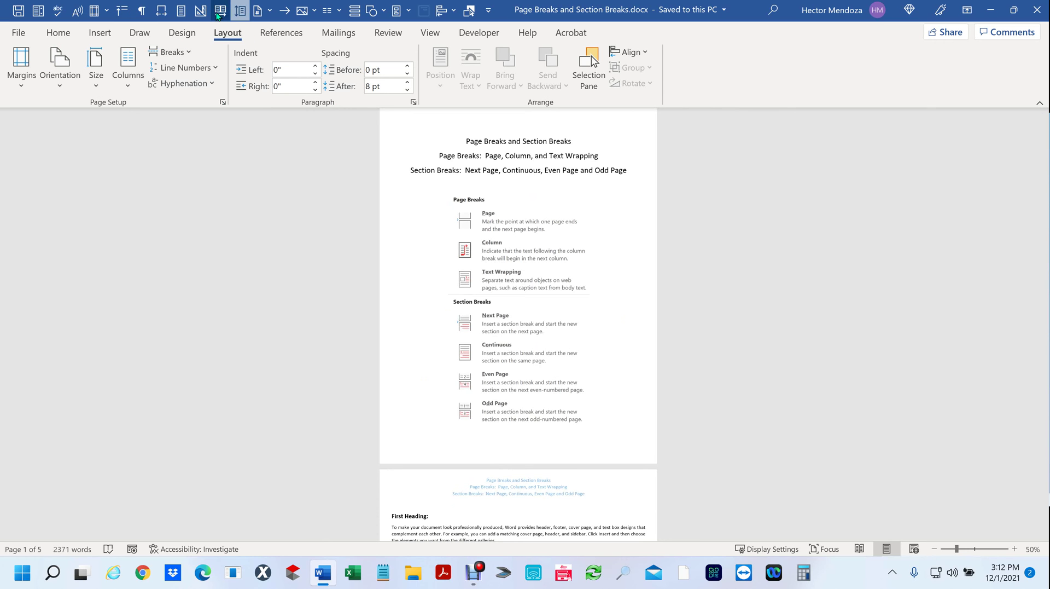
click(221, 12)
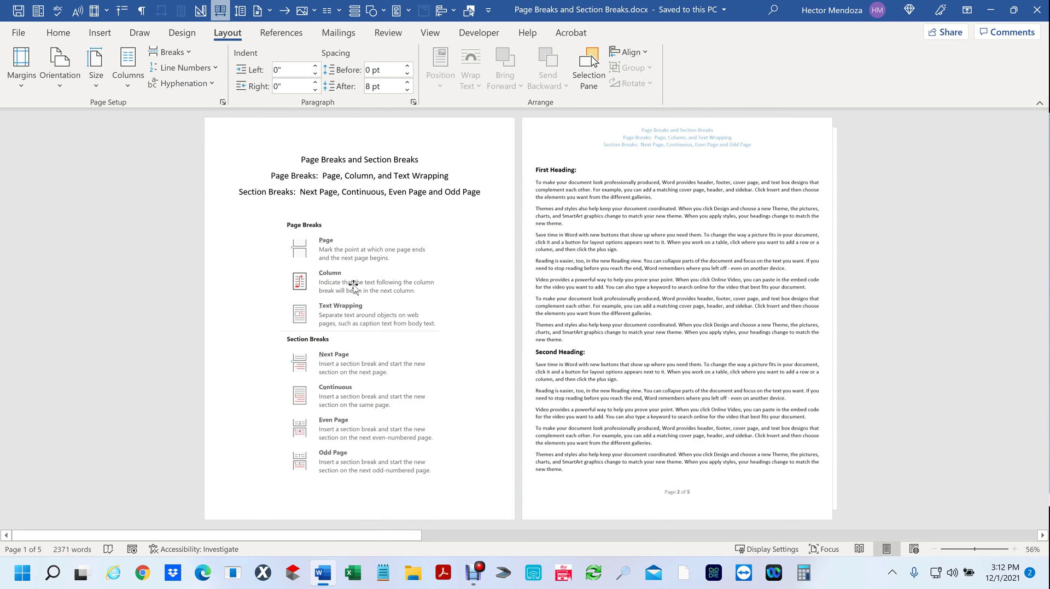
Examine the cover page and the following pages, comparing their headers, headings and page-number footers.
click(369, 228)
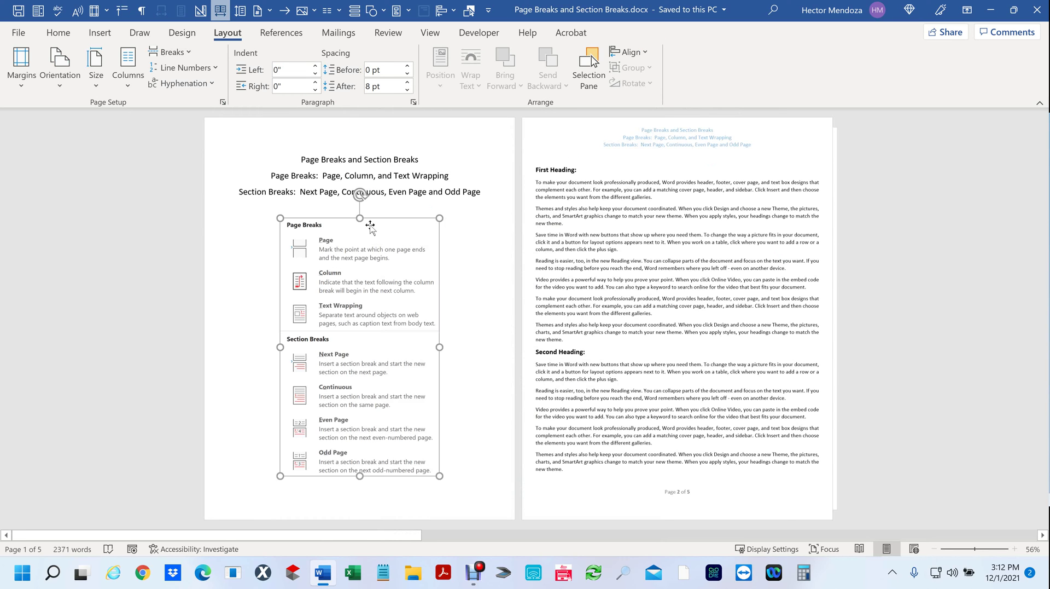
click(478, 253)
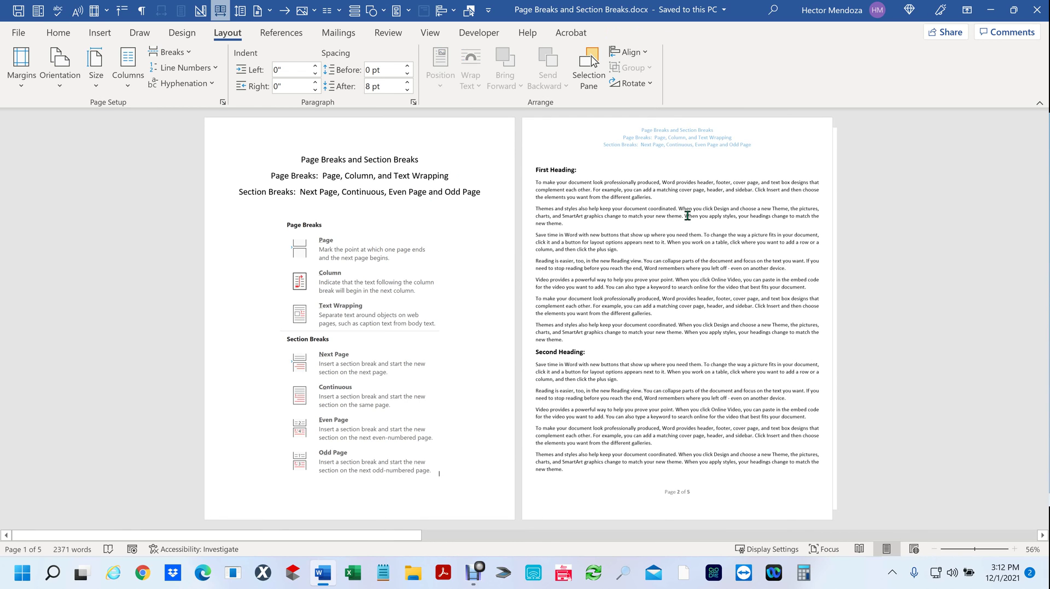
scroll(687, 215, down, 5)
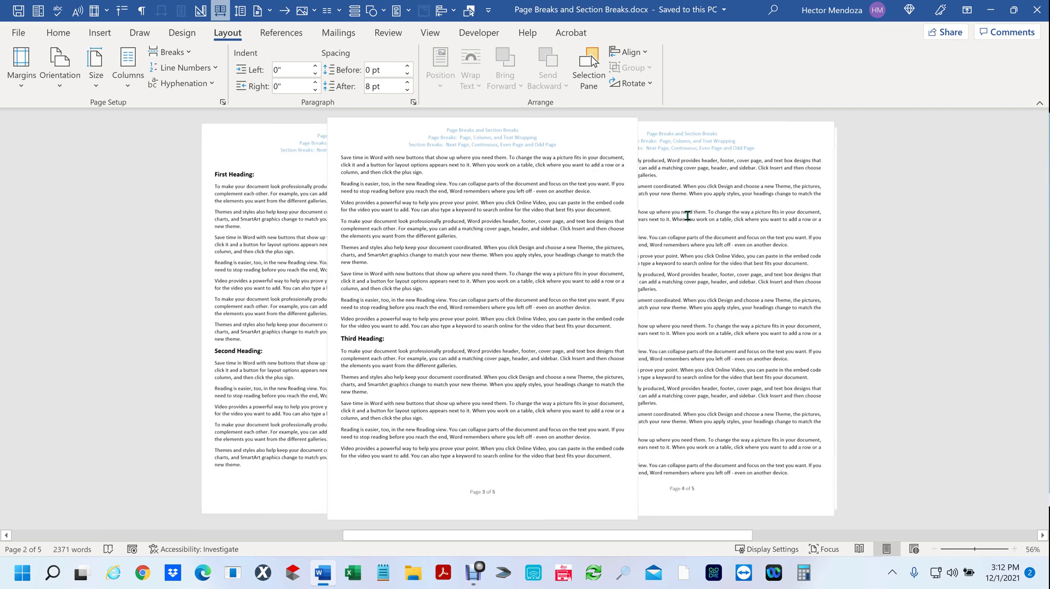
scroll(688, 215, up, 5)
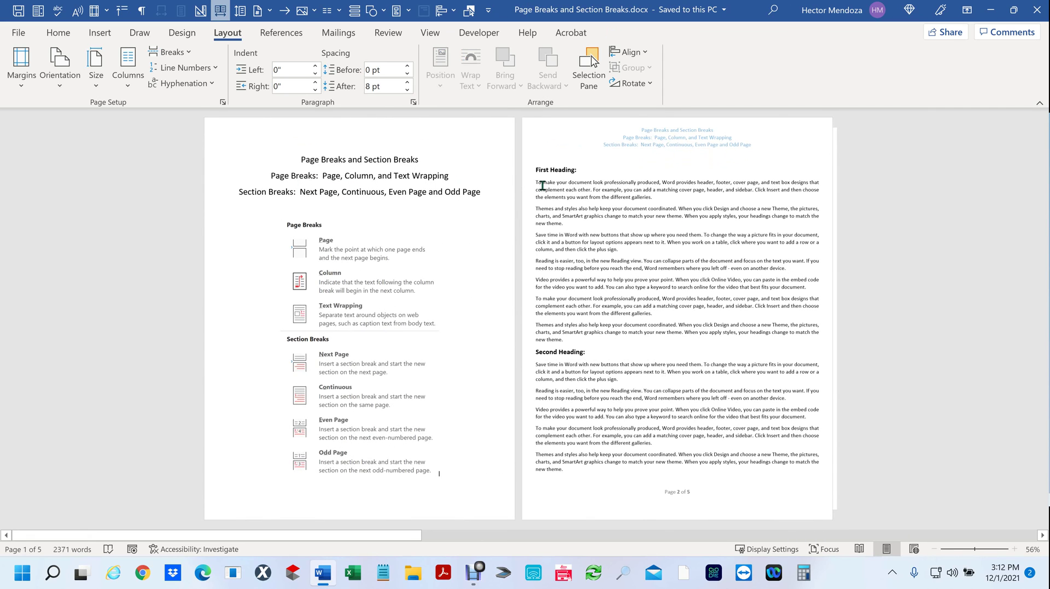
scroll(645, 201, down, 2)
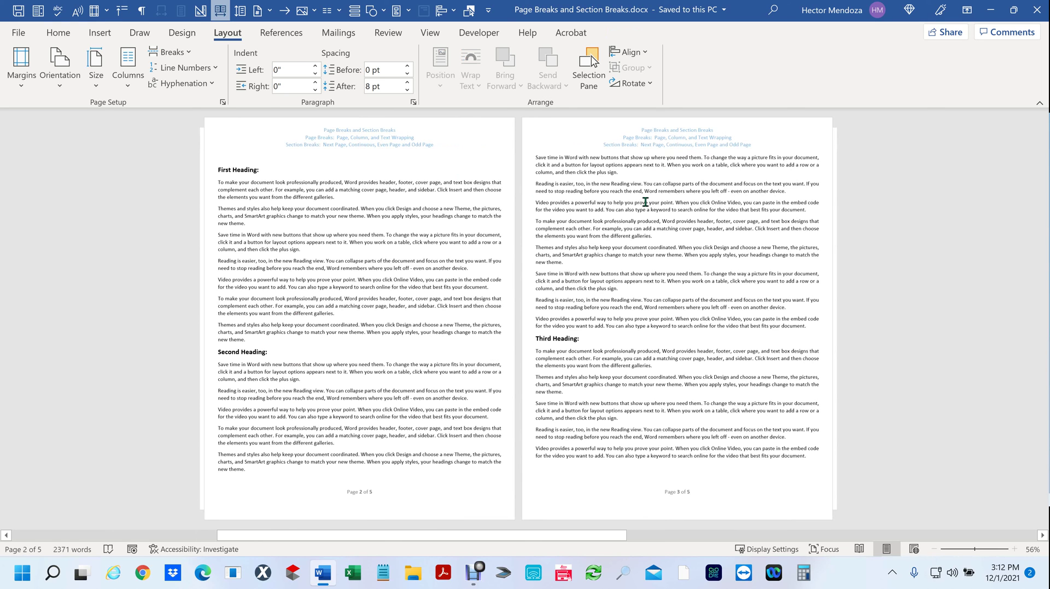
scroll(646, 201, up, 2)
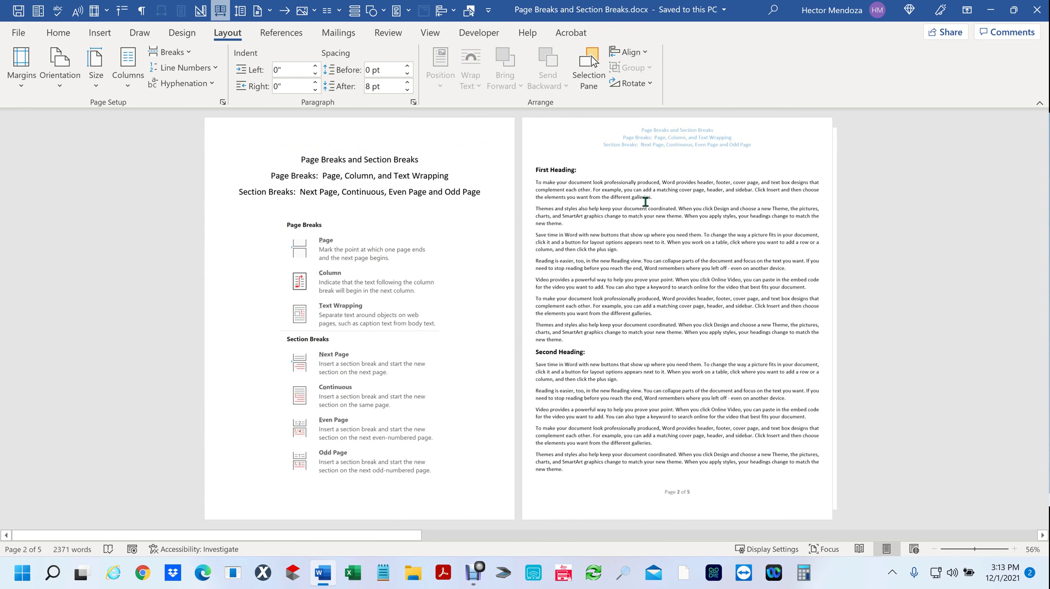
click(530, 190)
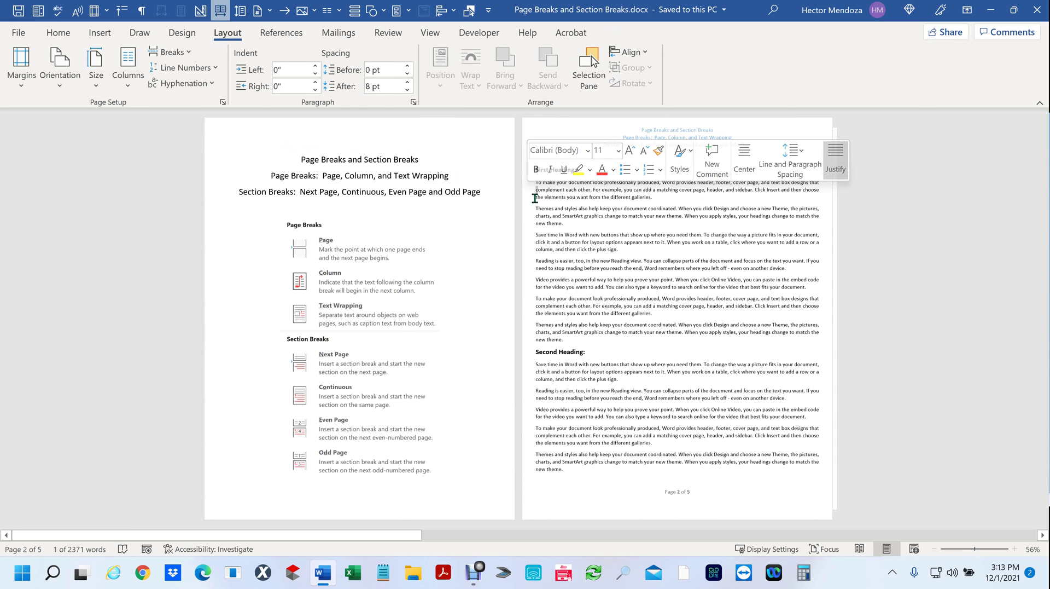
click(630, 247)
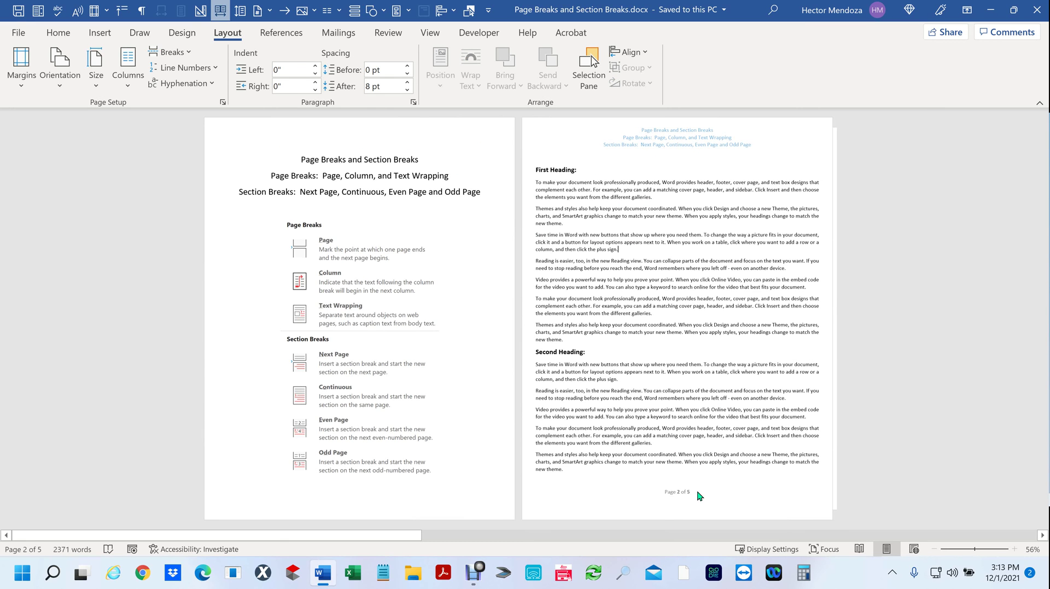
scroll(720, 463, down, 3)
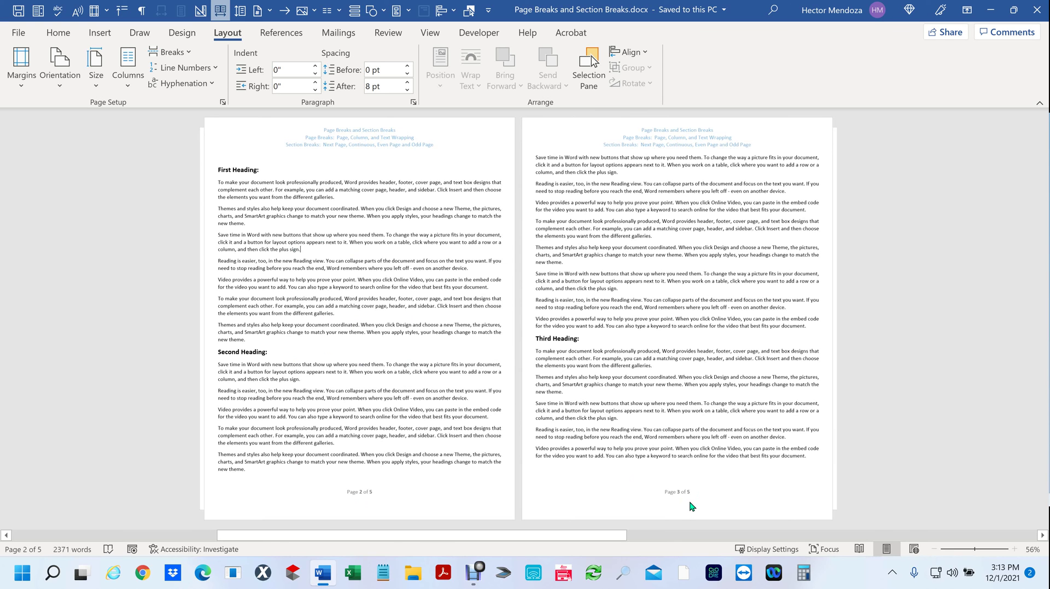
scroll(692, 506, up, 3)
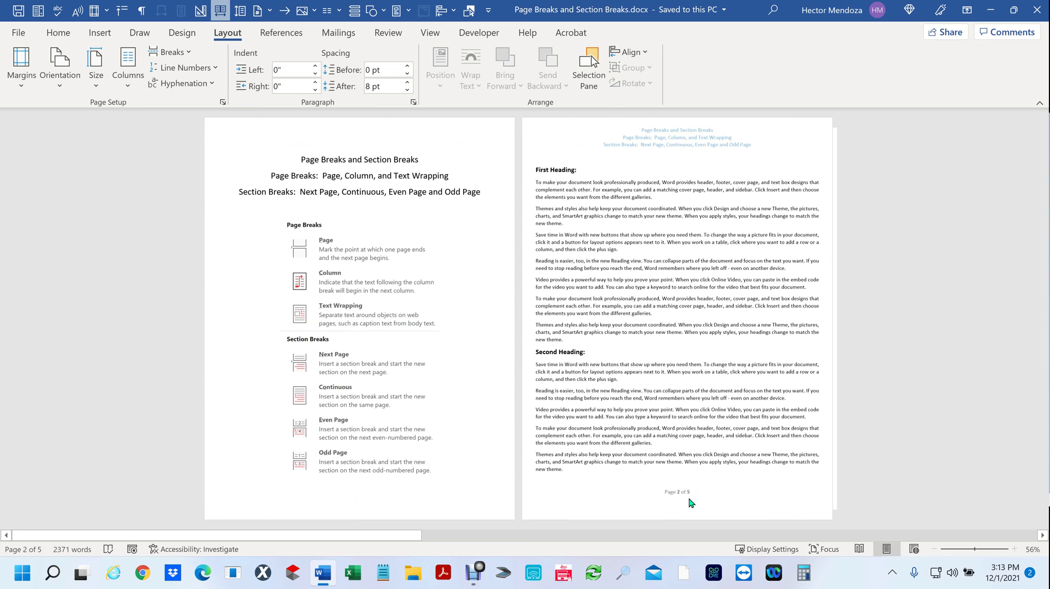
scroll(693, 484, down, 3)
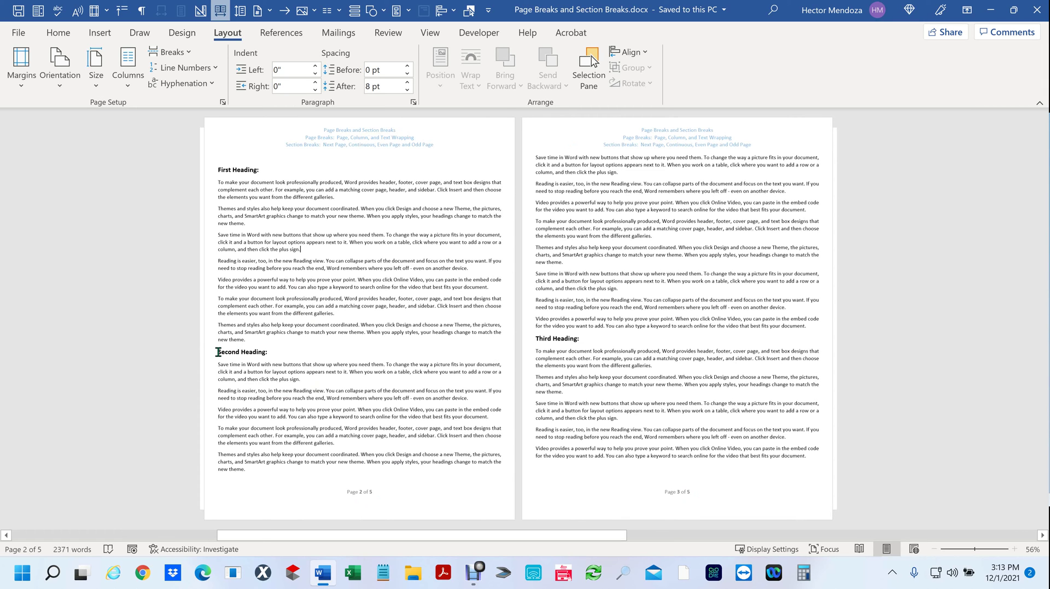
Insert blank paragraphs in front of "Second Heading:" until the heading moves to the top of page 3.
triple_click(288, 349)
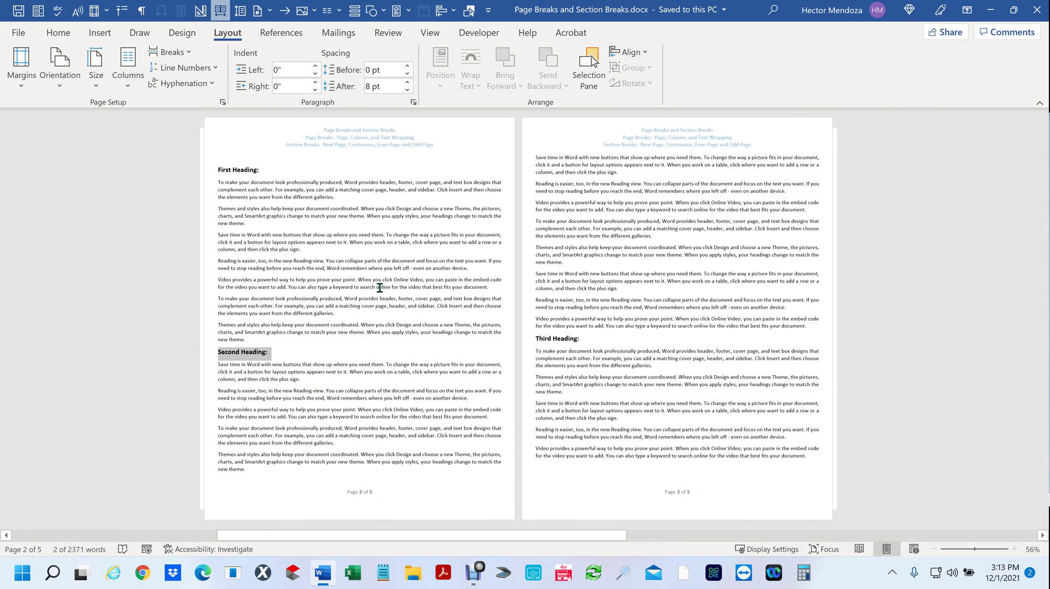
click(217, 353)
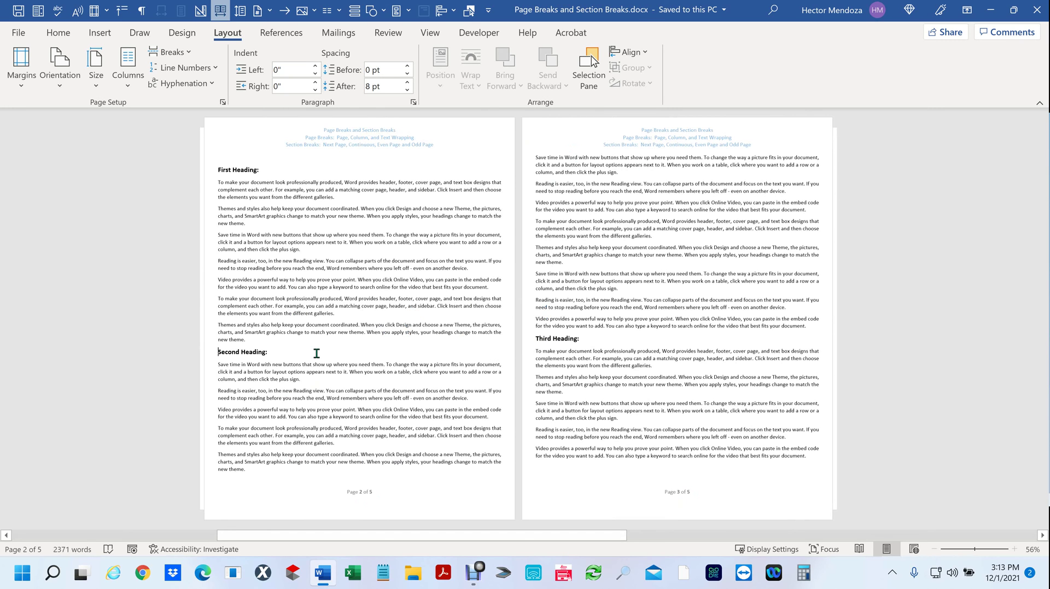
key(Return)
key(Return)
key(Return)
key(Return)
key(Return)
key(Return)
key(Return)
key(Return)
key(Return)
key(Return)
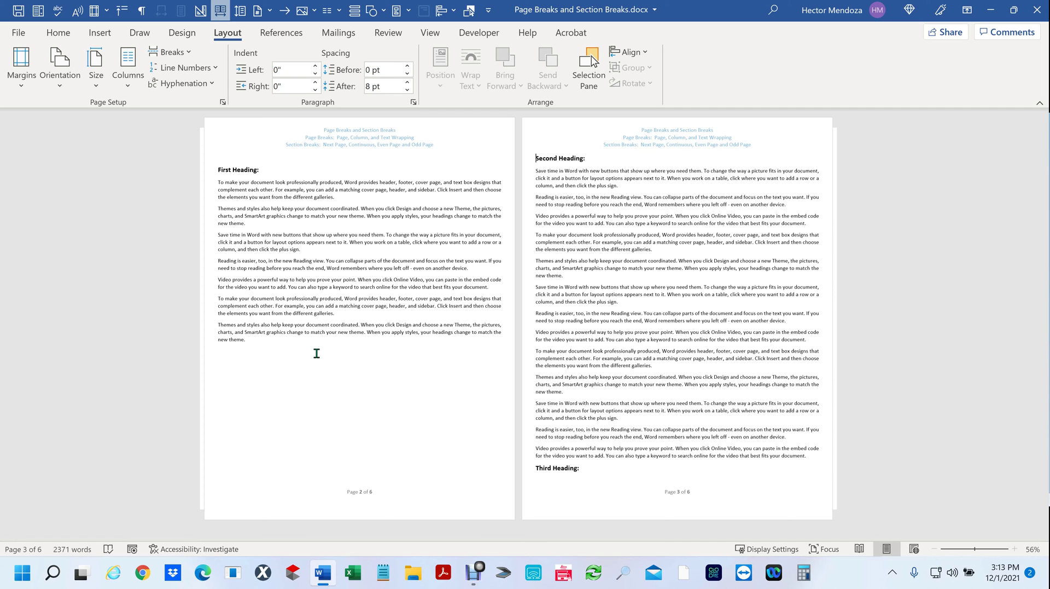
Color all the body text under "First Heading:" red, leaving the heading itself black.
drag(319, 250, 332, 292)
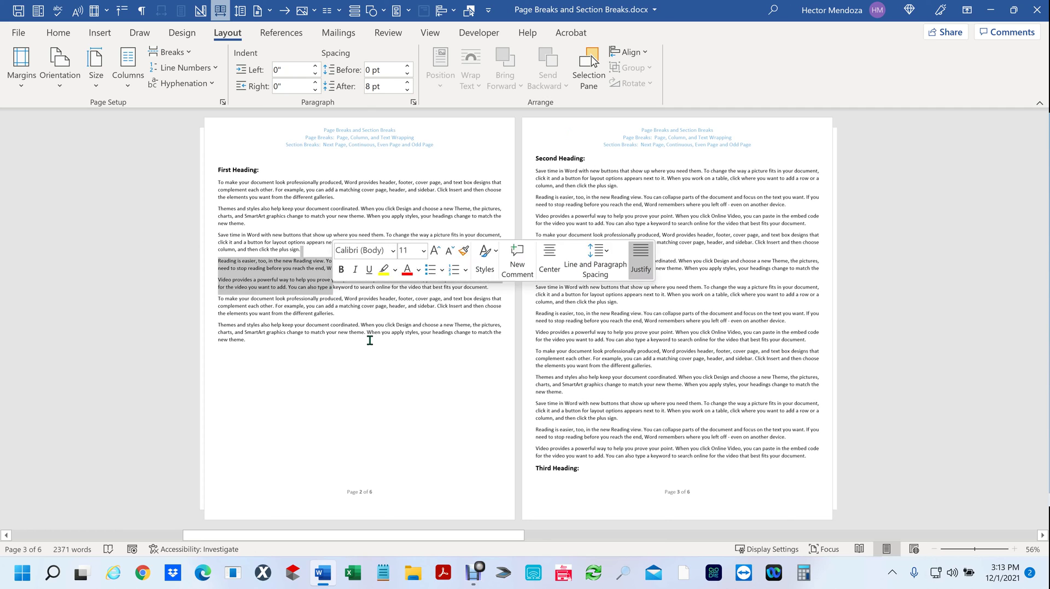
click(334, 384)
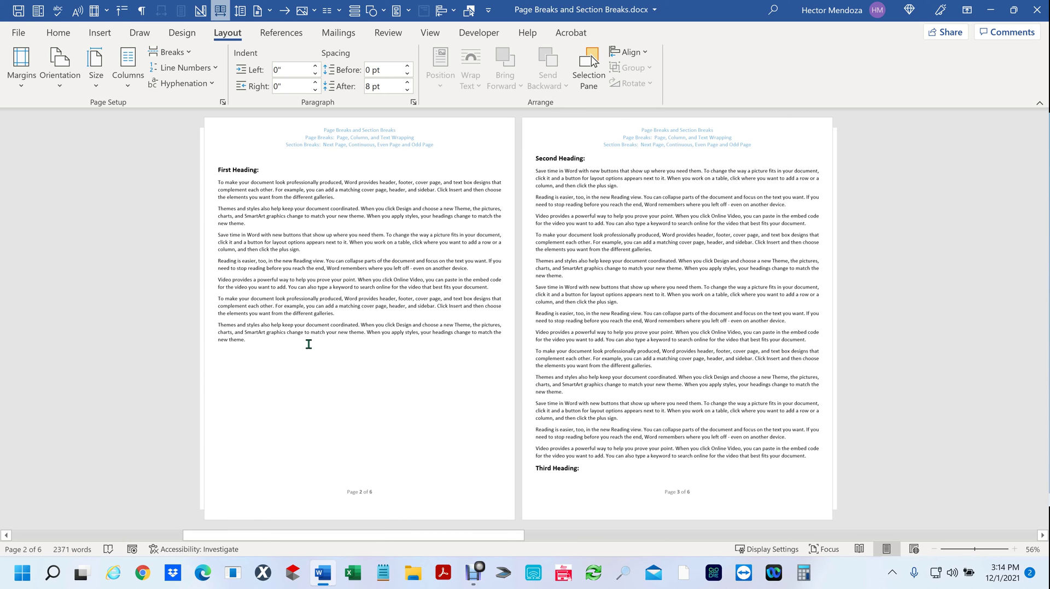
drag(218, 182, 315, 336)
click(57, 35)
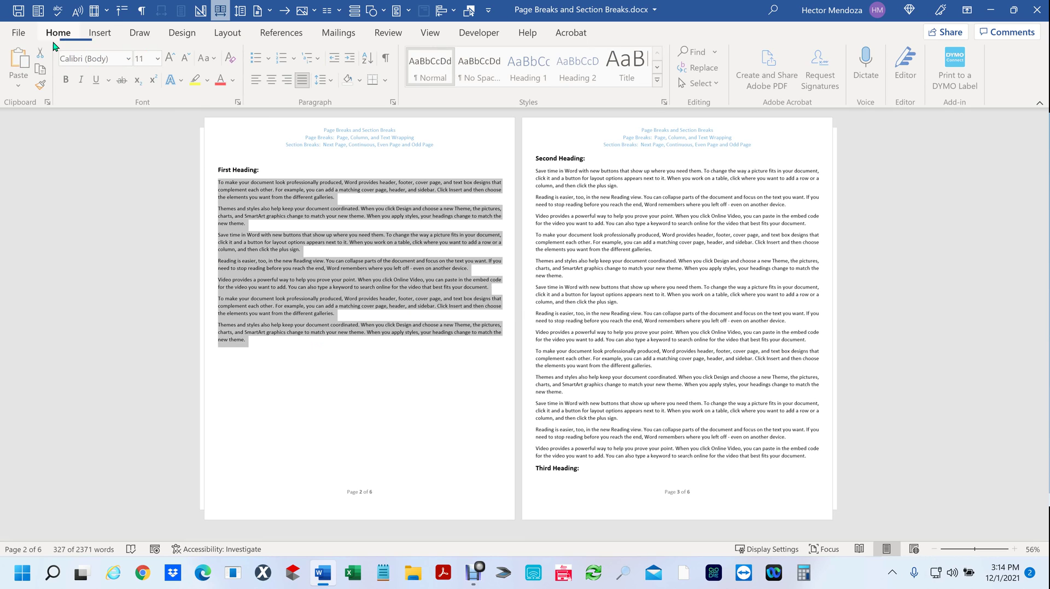
click(220, 80)
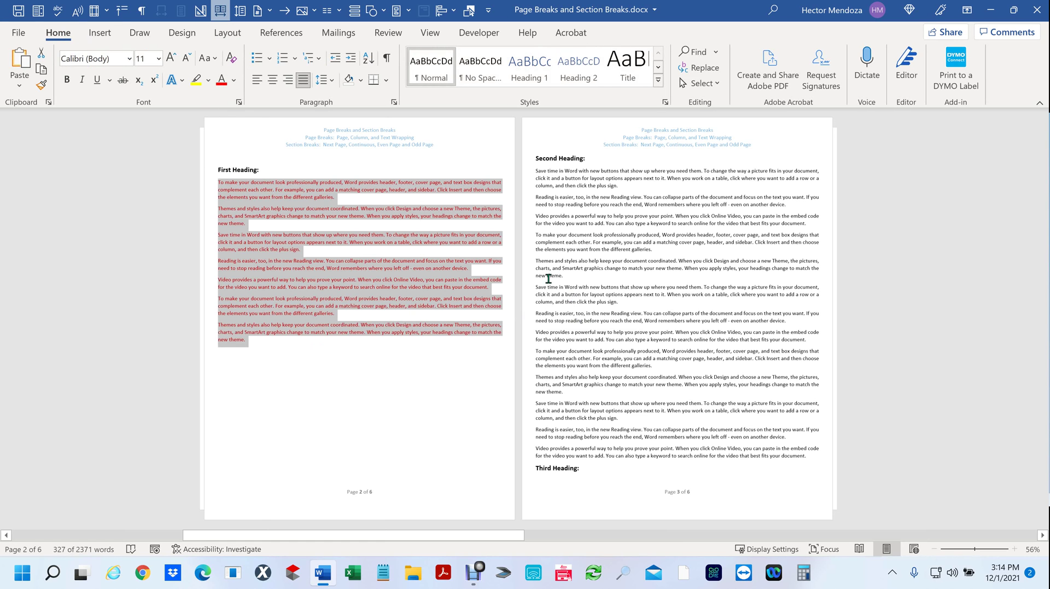
Copy four consecutive body paragraphs under "Second Heading:", starting at "Save time in Word", and color all of that section's body text red.
drag(536, 285, 679, 362)
key(ctrl+c)
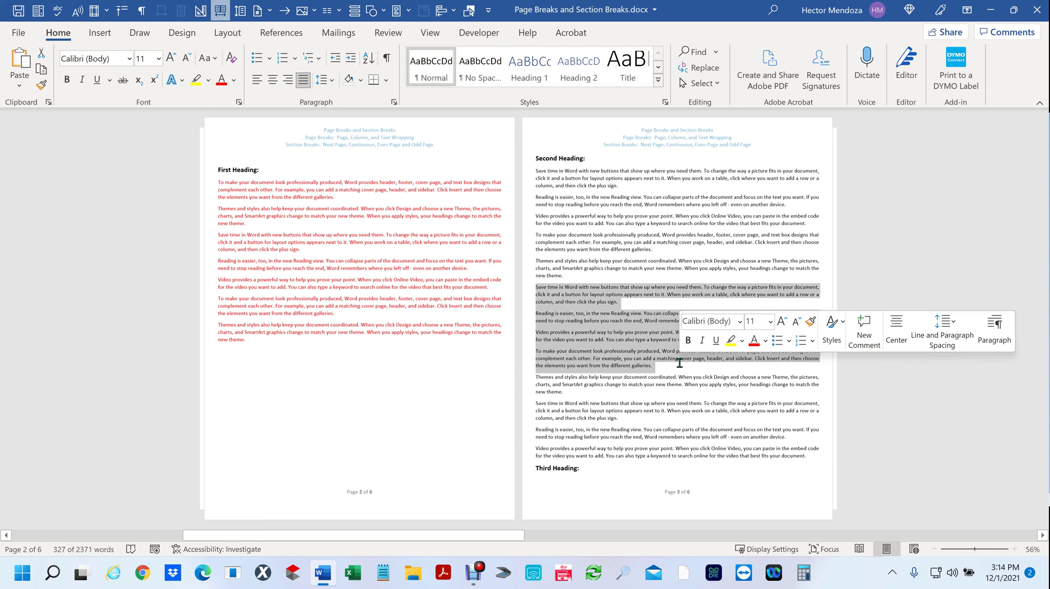
click(537, 171)
drag(537, 171, 814, 456)
click(221, 80)
click(634, 457)
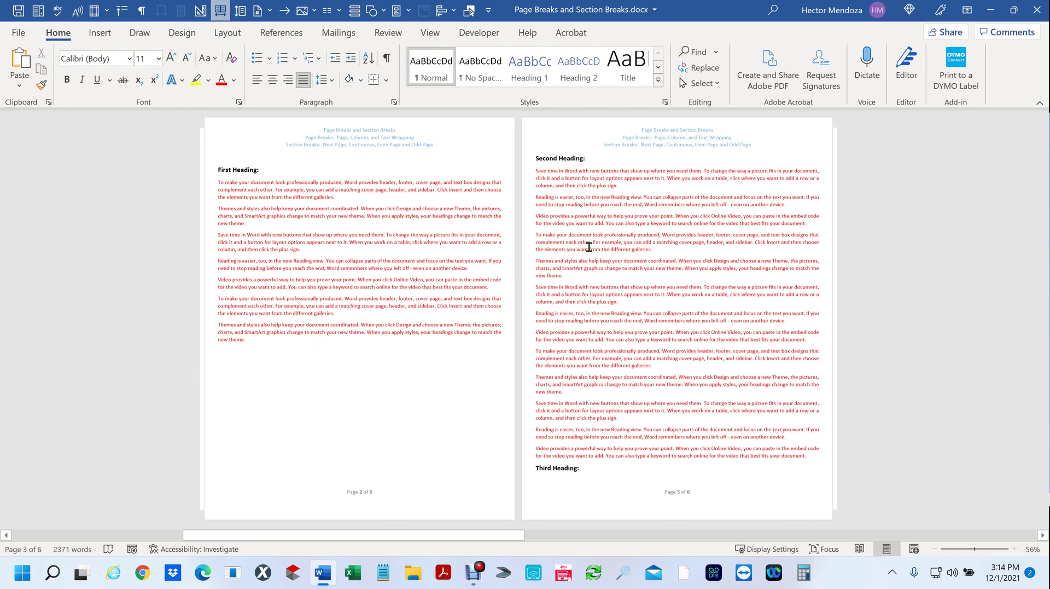
Paste the copied paragraphs into the blank area under the First Heading text and check how the following pages shift.
click(254, 352)
click(260, 336)
click(223, 394)
key(ctrl+v)
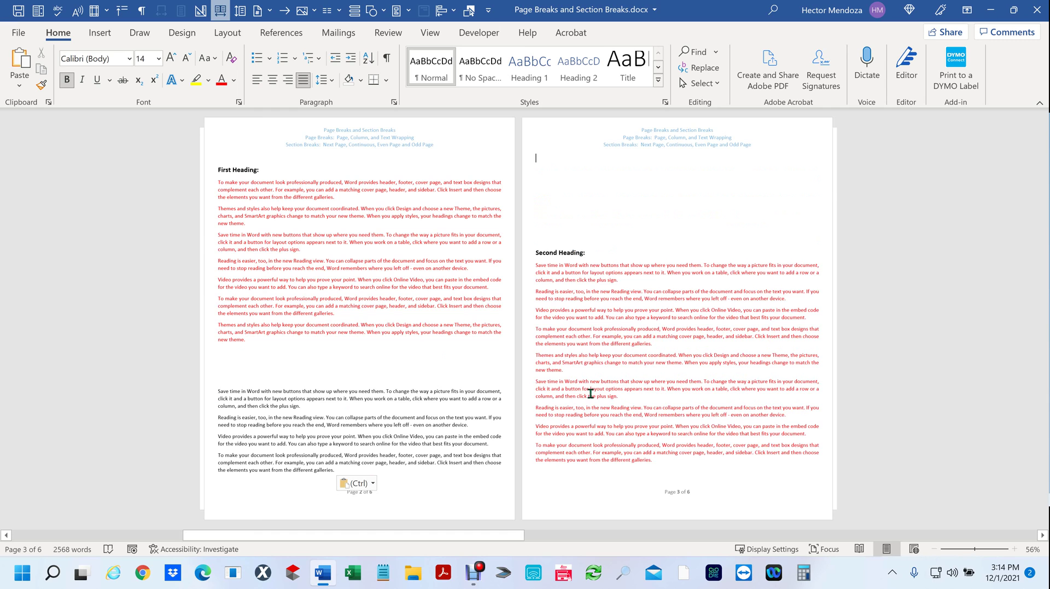
scroll(613, 383, down, 1)
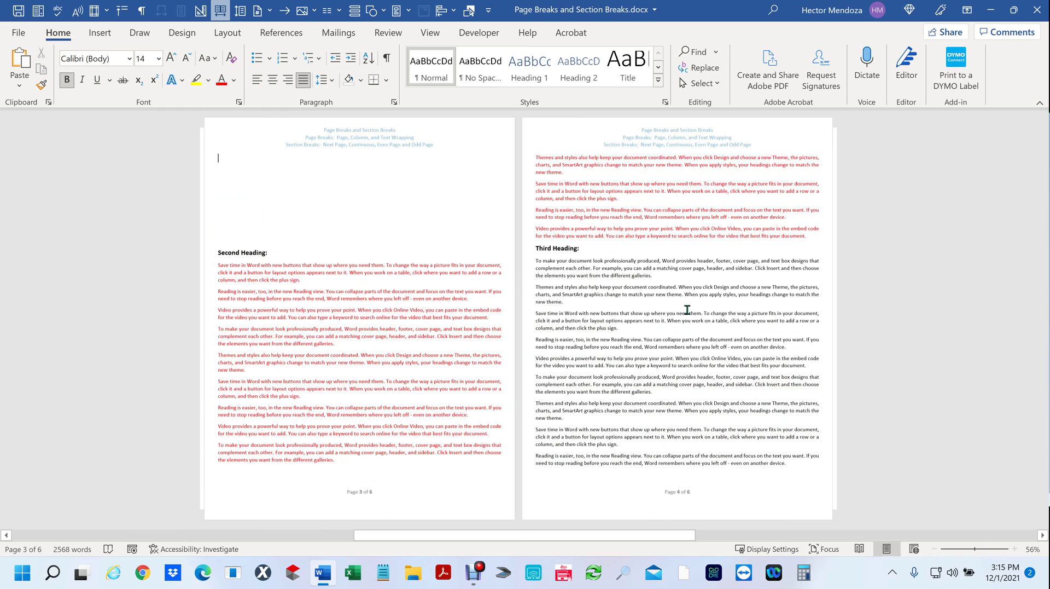
scroll(671, 290, down, 1)
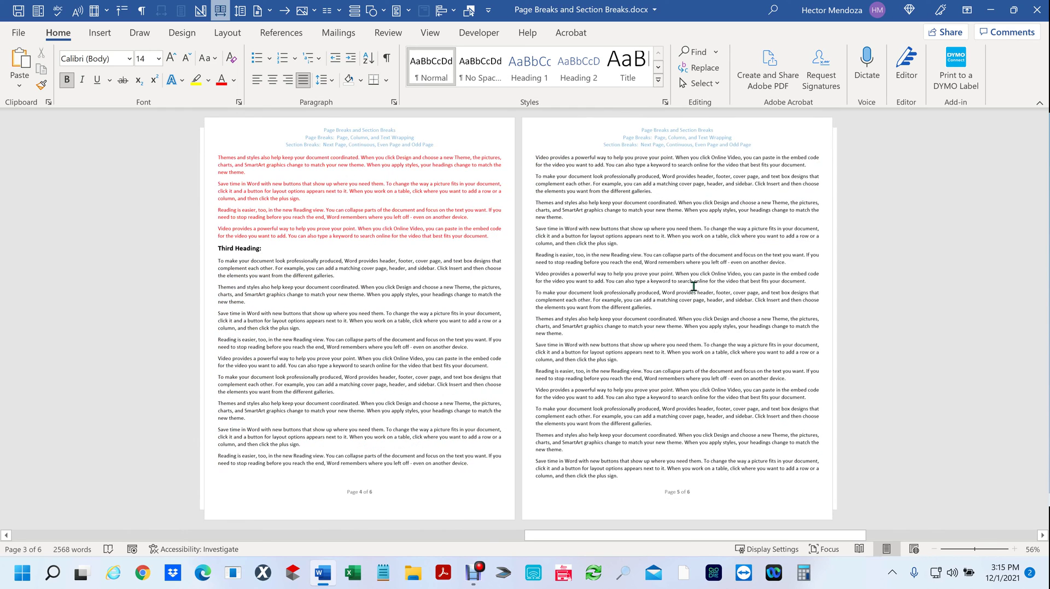
scroll(694, 285, up, 3)
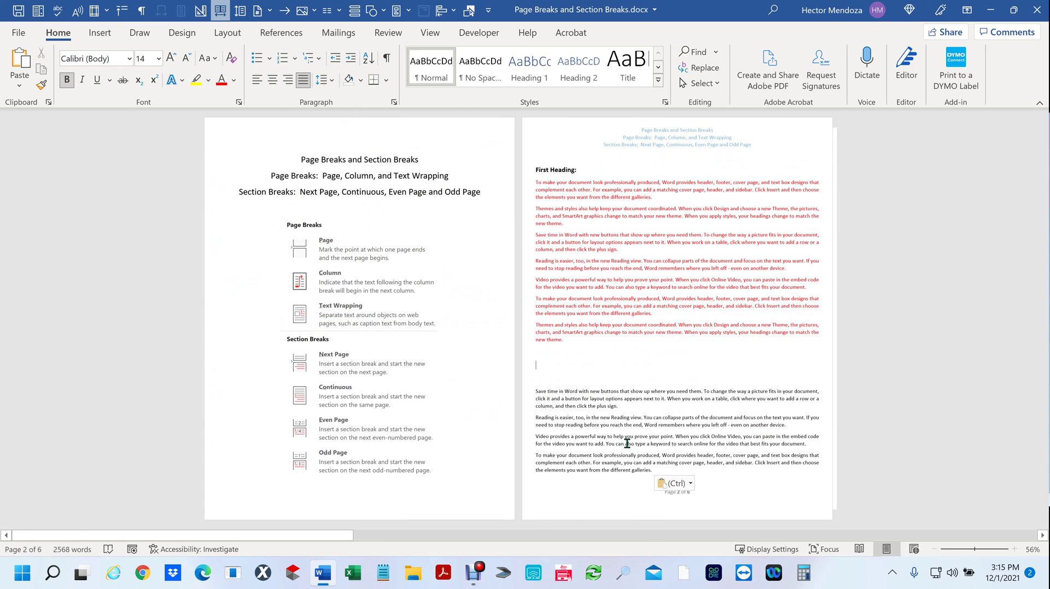
Undo the pasted paragraphs, the red text coloring and the blank paragraphs in front of "Second Heading:".
key(ctrl+z)
key(ctrl+z)
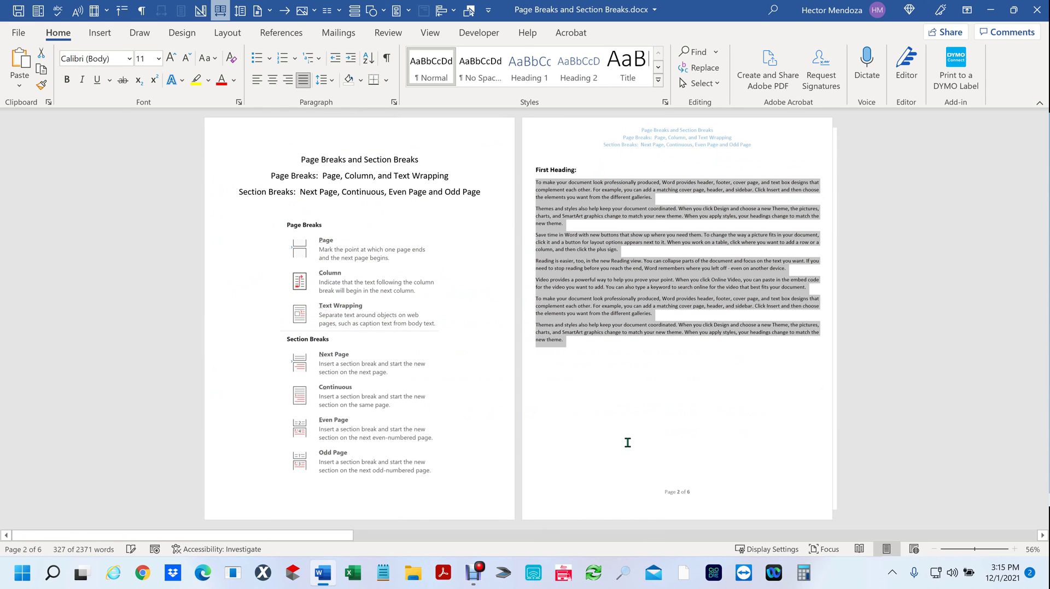
key(ctrl+z)
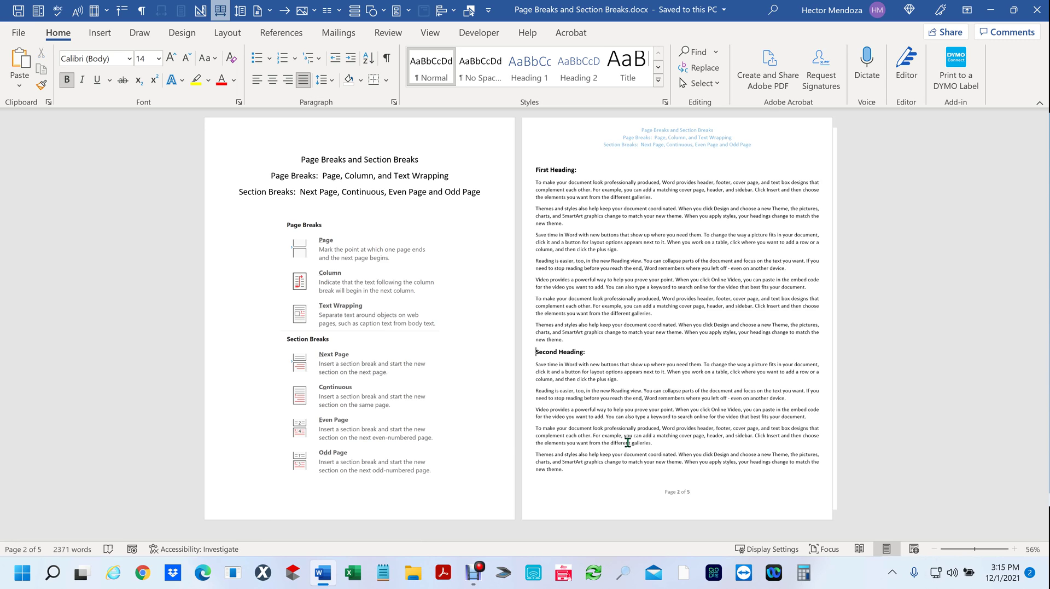
scroll(628, 442, down, 1)
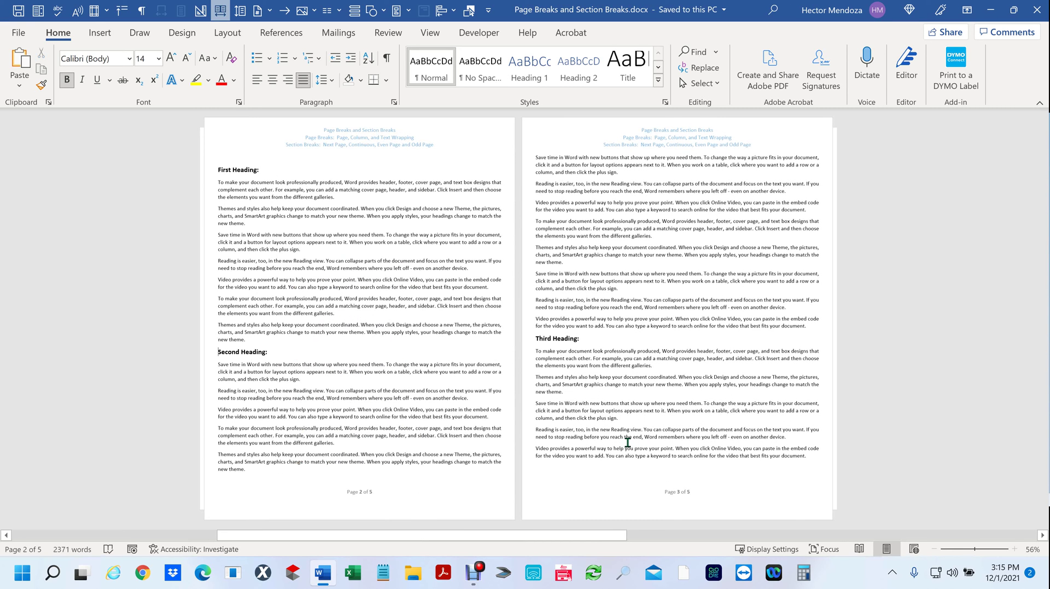
Redo the undone pasting and red coloring, and show paragraph marks to highlight the three blank paragraphs below the First Heading text.
click(378, 321)
key(ctrl+Return)
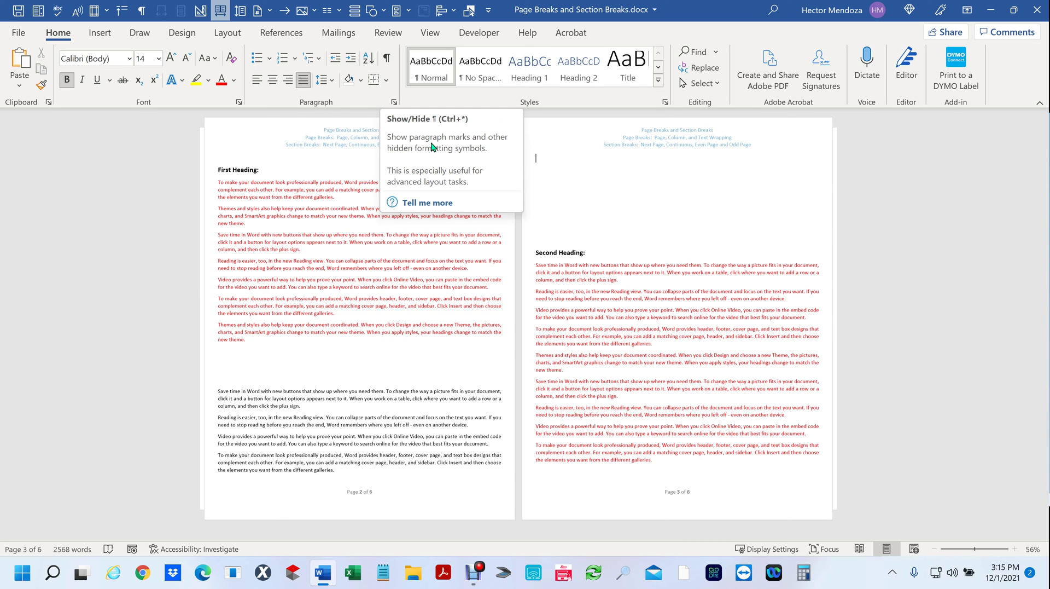
key(F1)
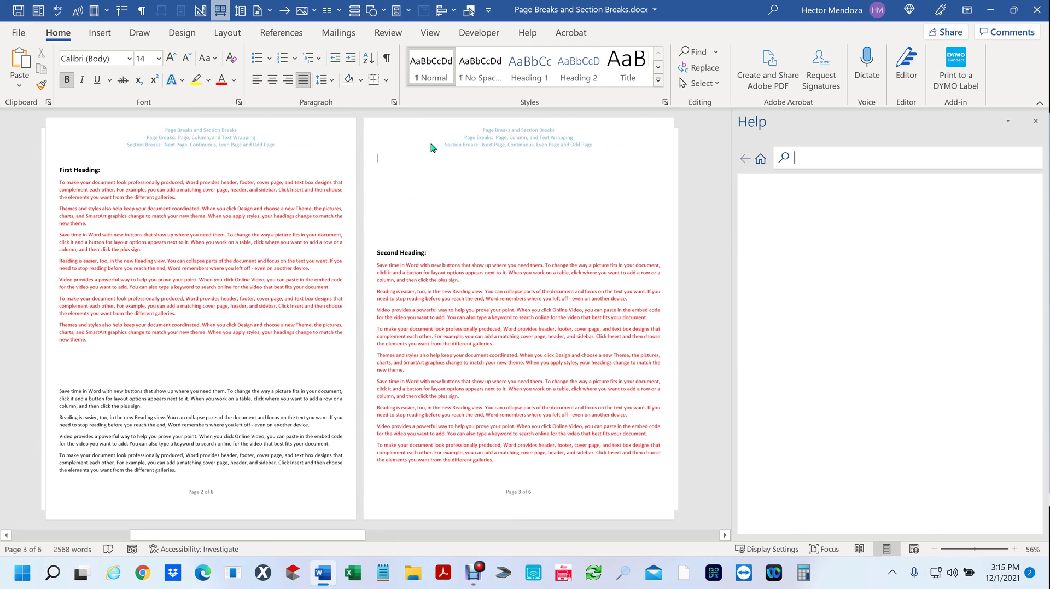
click(387, 58)
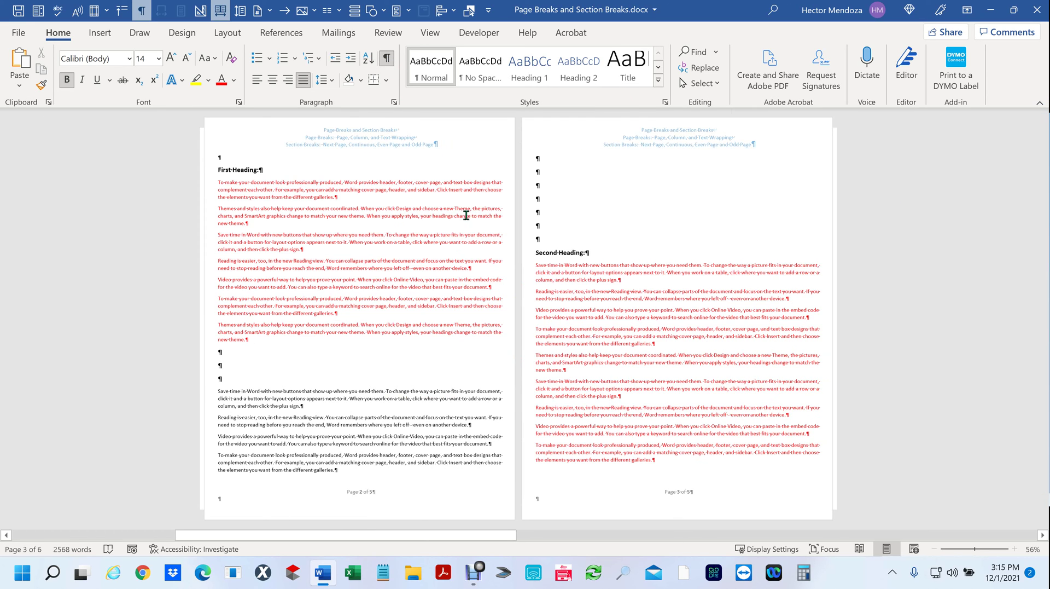
click(1035, 121)
drag(234, 363, 246, 382)
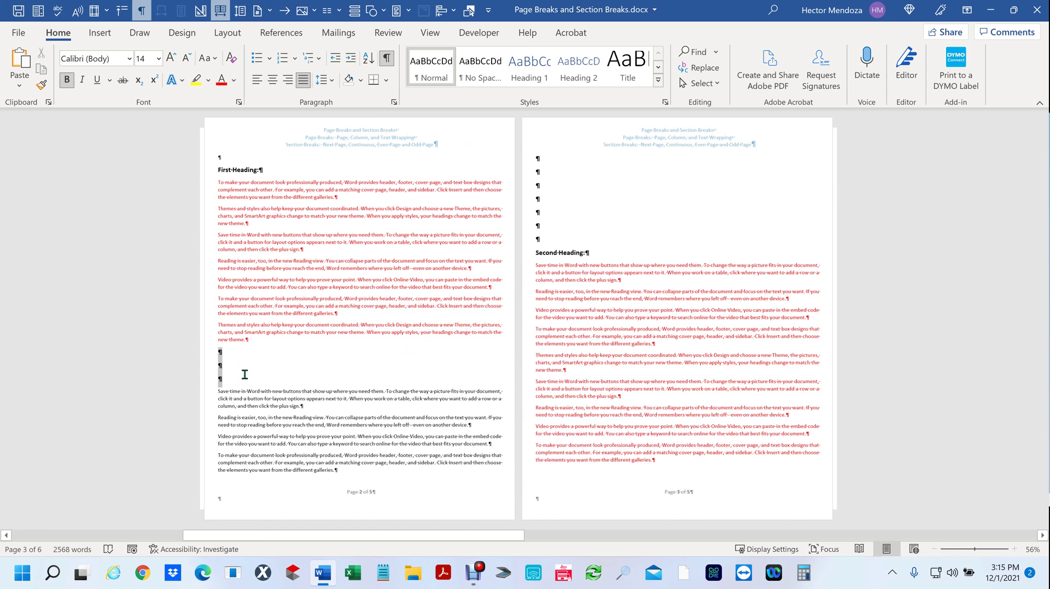
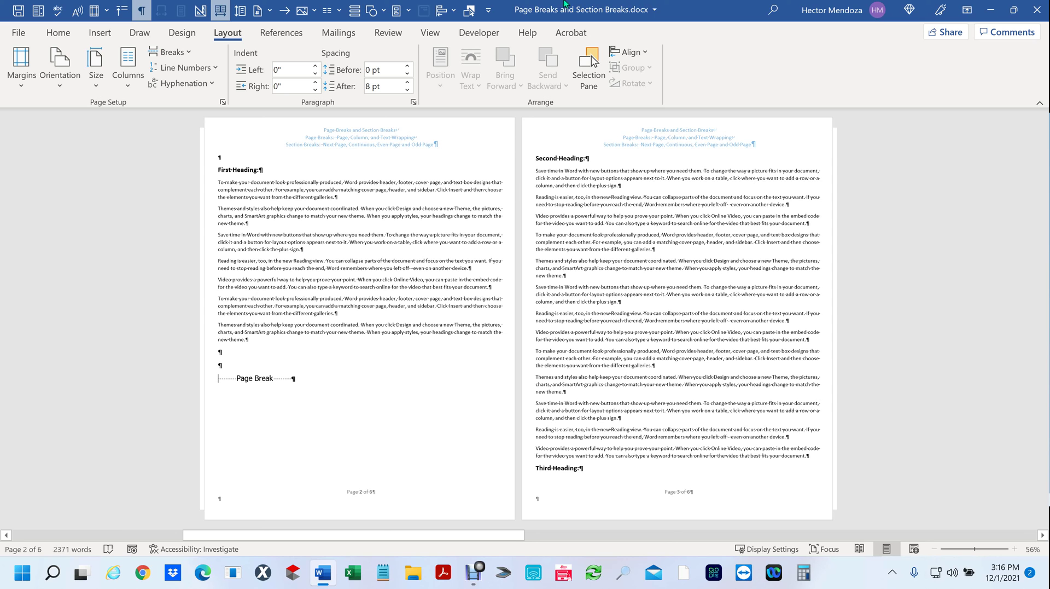
Color the last four body paragraphs under "First Heading:" red, starting at "Reading is easier, too".
click(239, 10)
scroll(500, 344, up, 3)
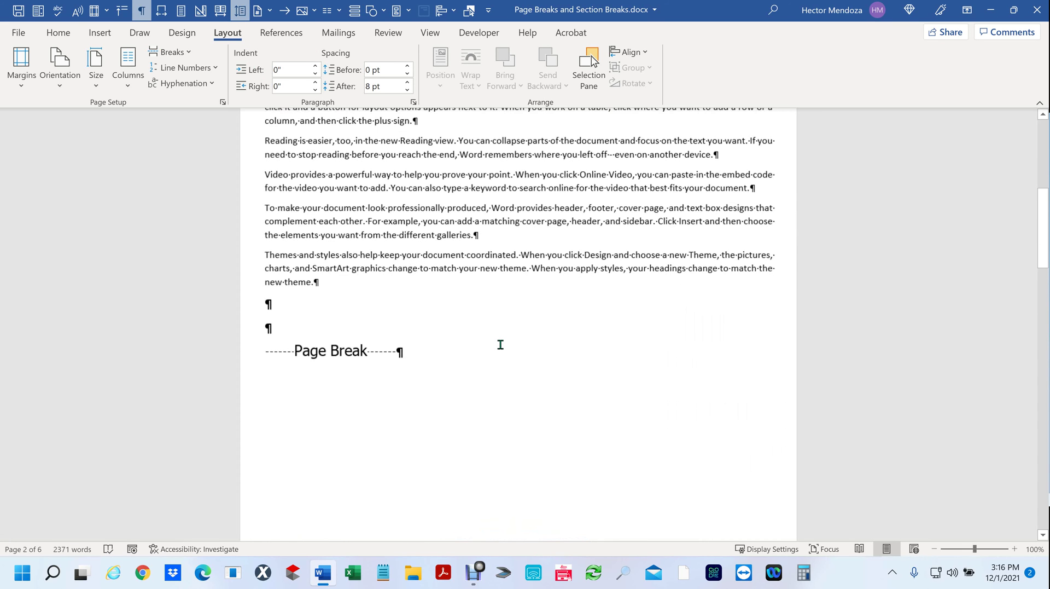
scroll(500, 344, down, 2)
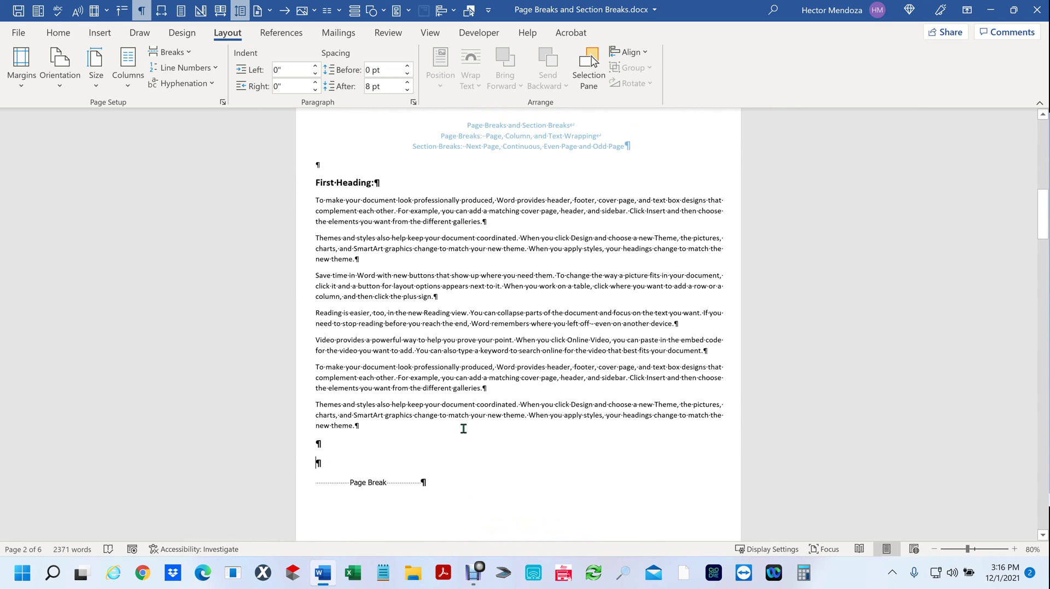
drag(371, 422, 293, 307)
click(58, 32)
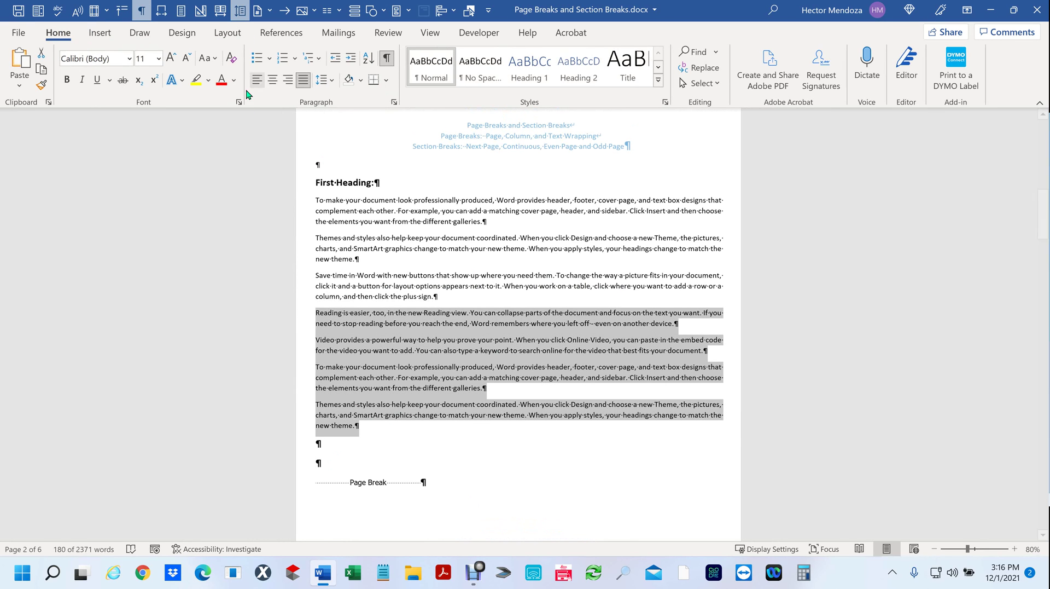
click(221, 79)
Color "Second Heading:" and the first four paragraphs below it red.
scroll(651, 241, down, 4)
scroll(591, 339, down, 3)
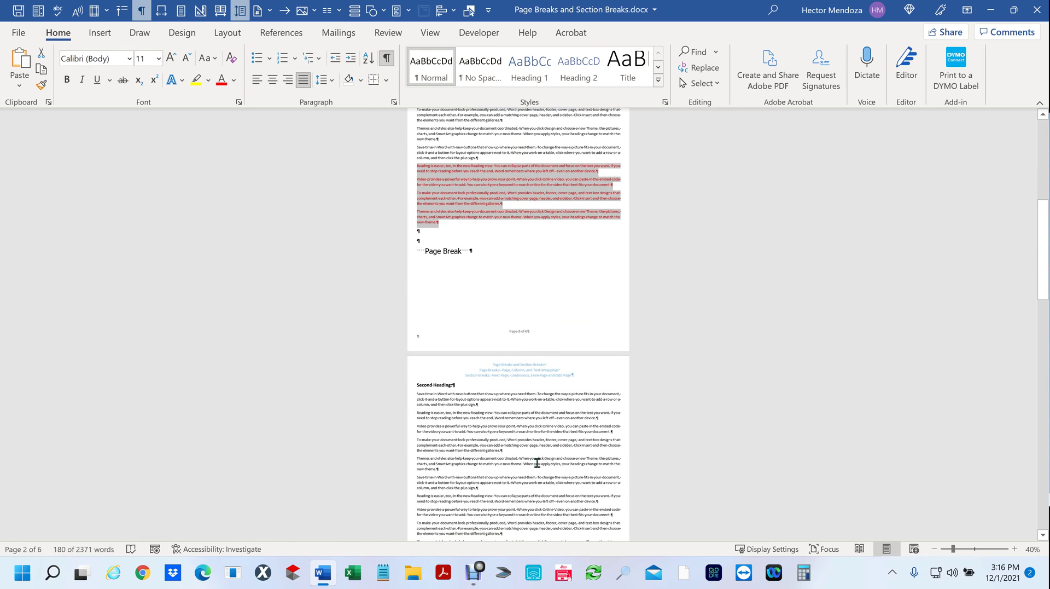
drag(503, 450, 401, 384)
click(222, 80)
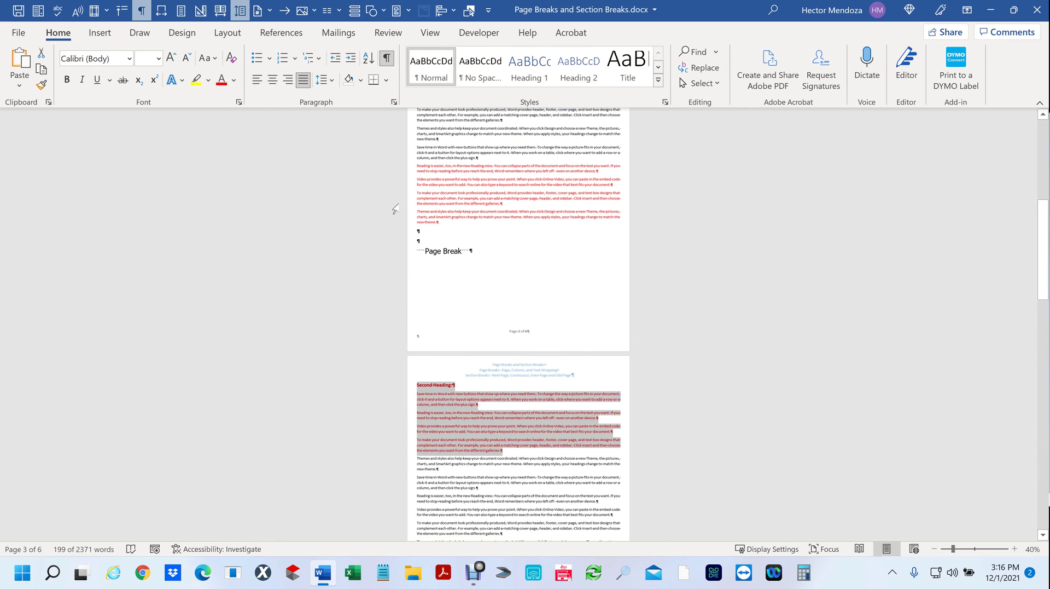
Paste the four copied paragraphs at the second blank paragraph above the page break and check the start of the following page.
click(429, 239)
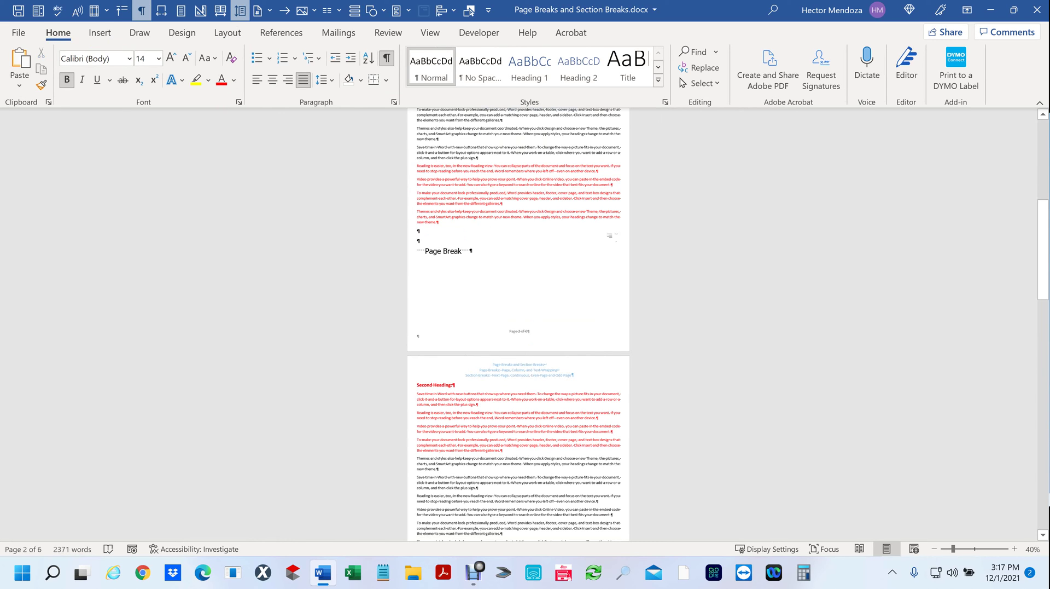
text(Save time in Word with new buttons that show up where you need them. To change the way a picture fits in your document, click it and a button for layout options appears next to it. When you work on a table, click where you want to add a row or a column, and then click the plus sign. Reading is easier, too, in the new Reading view. You can collapse parts of the document and focus on the text you want. If you need to stop reading before you reach the end, Word remembers where you left off - even on another device. Video provides a powerful way to help you prove your point. When you click Online Video, you can paste in the embed code for the video you want to add. You can also type a keyword to search online for the video that best fits your document. To make your document look professionally produced, Word provides header, footer, cover page, and text box designs that complement each other. For example, you can add a matching cover page, header, and sidebar. Click Insert and then choose the elements you want from the different galleries.)
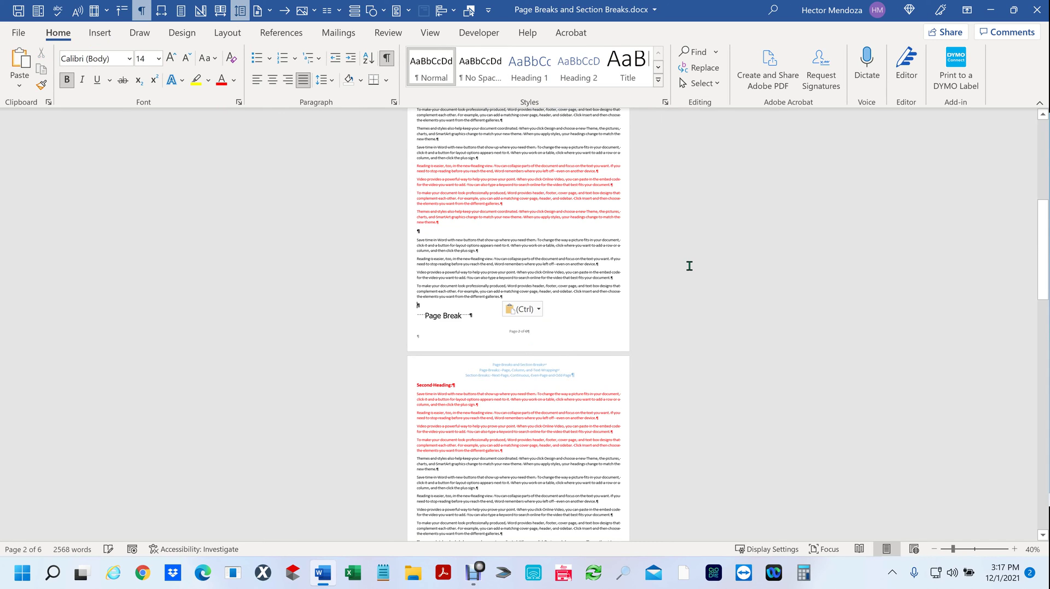
scroll(531, 416, up, 3)
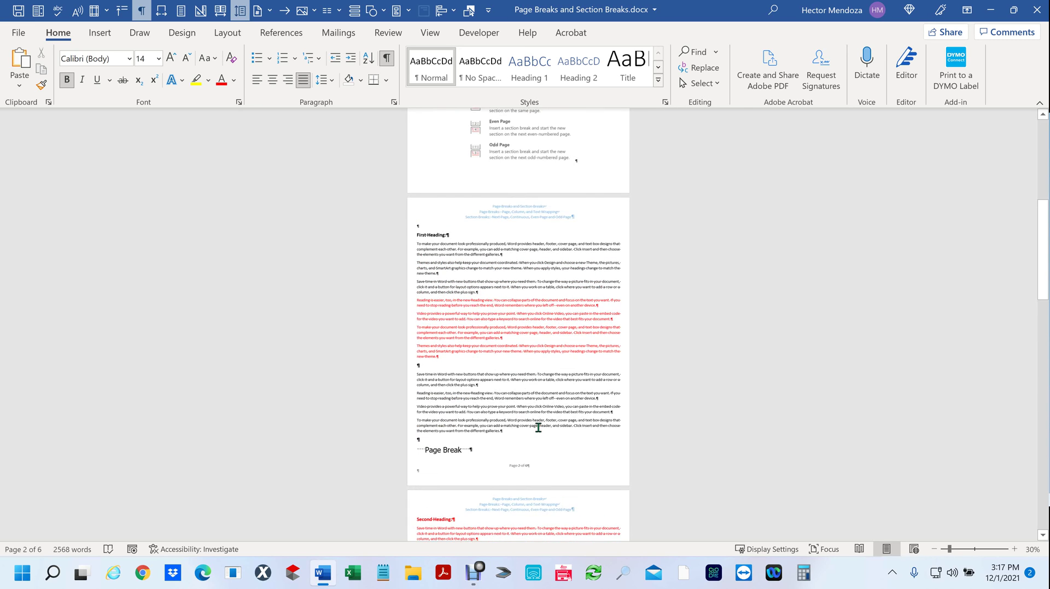
scroll(554, 415, down, 1)
scroll(554, 416, down, 3)
scroll(482, 277, up, 2)
scroll(481, 277, up, 4)
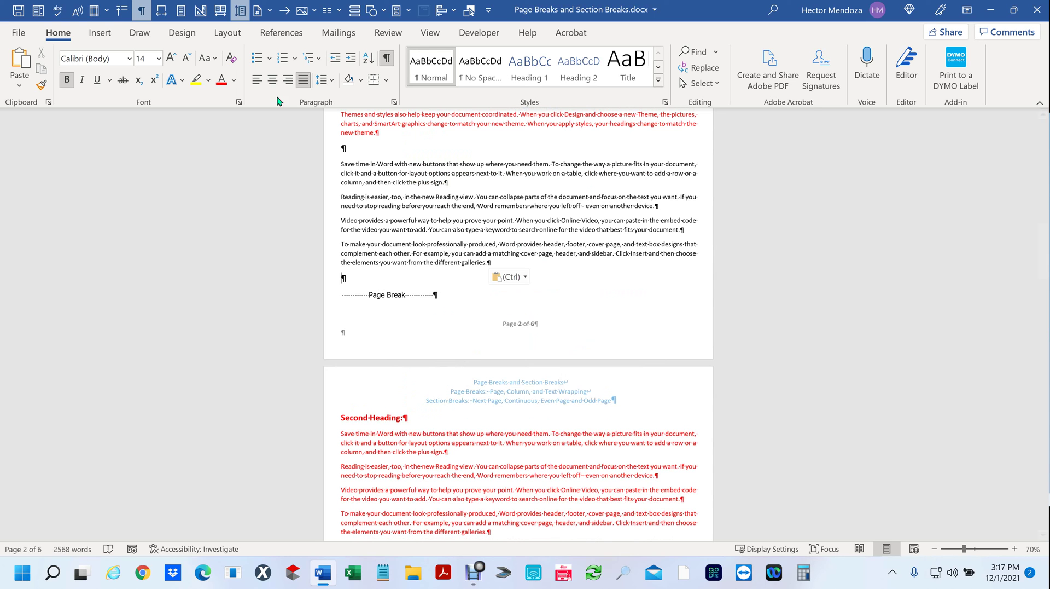
Compare the First Heading and Second Heading pages side by side and look over all pages as thumbnails.
click(220, 11)
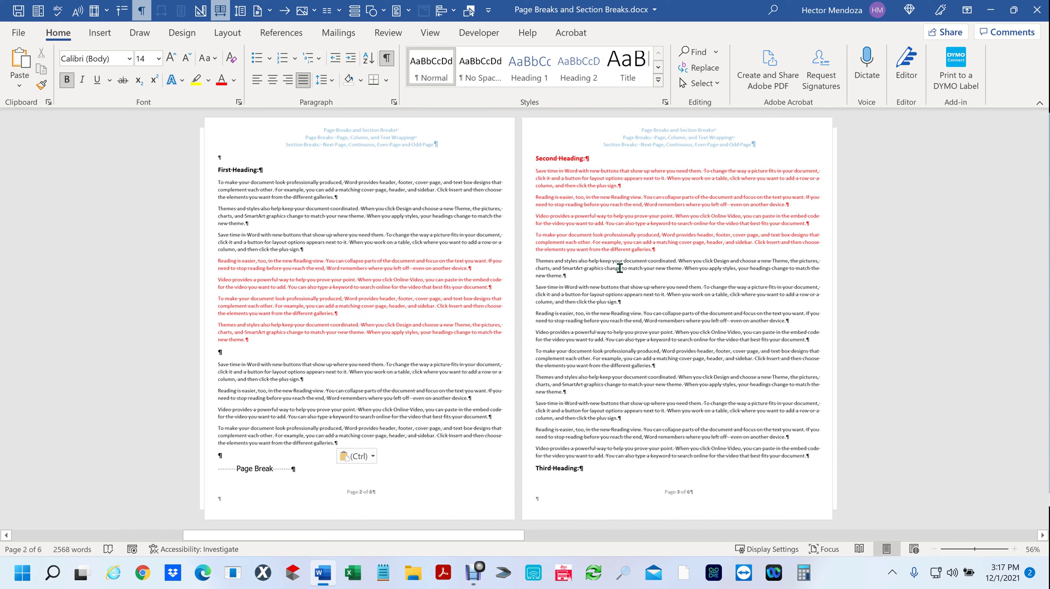
drag(538, 159, 714, 323)
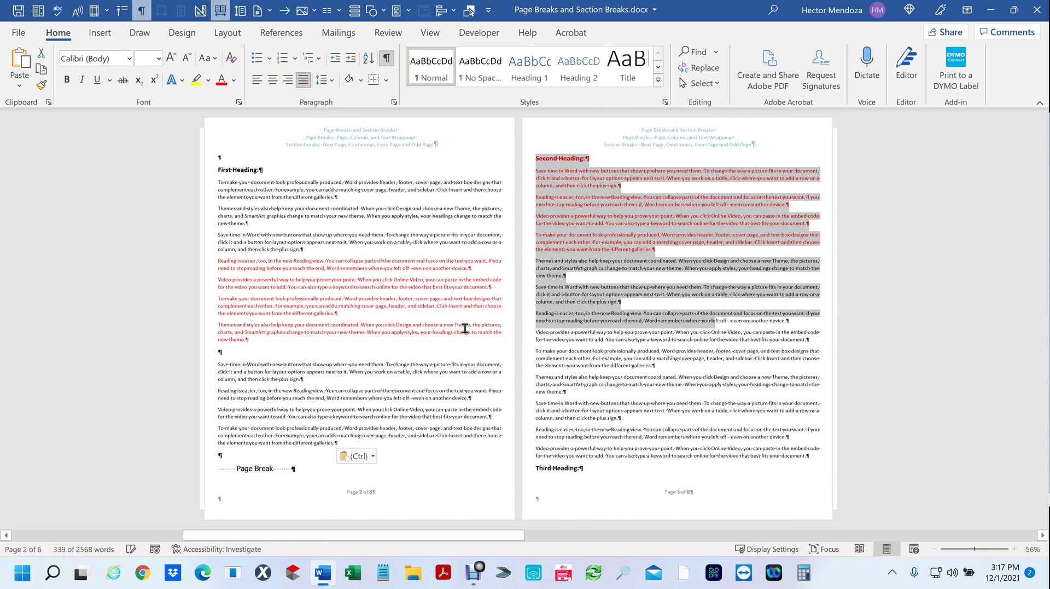
scroll(465, 328, down, 3)
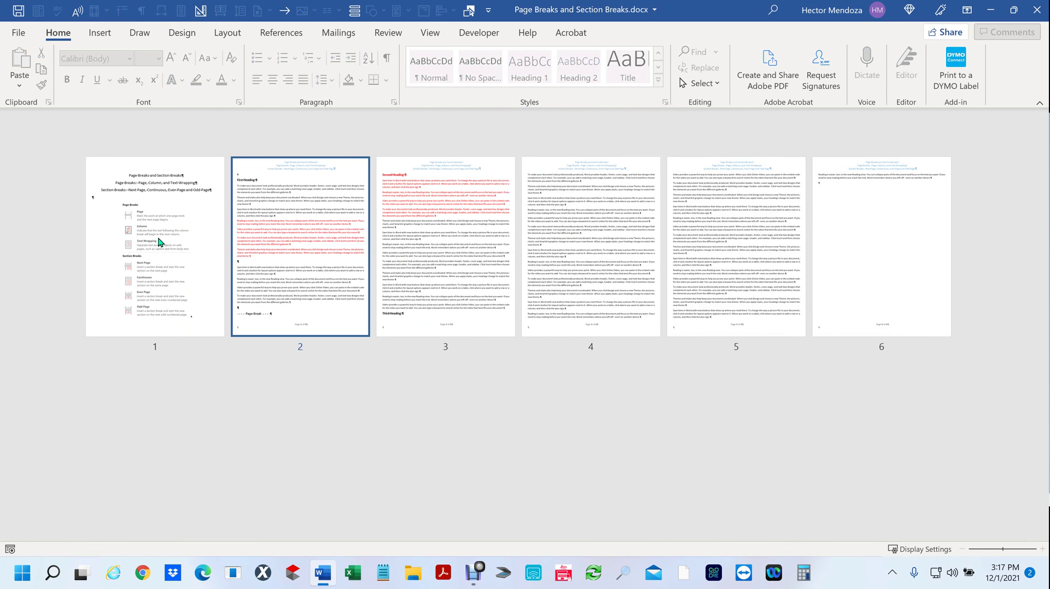
click(316, 224)
scroll(317, 224, up, 4)
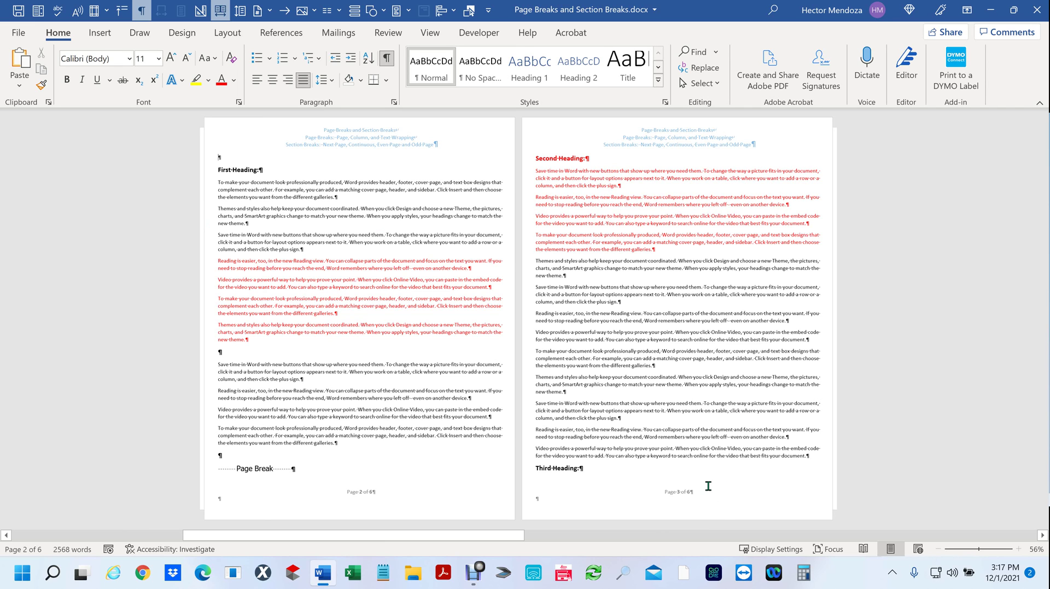
click(536, 159)
click(536, 181)
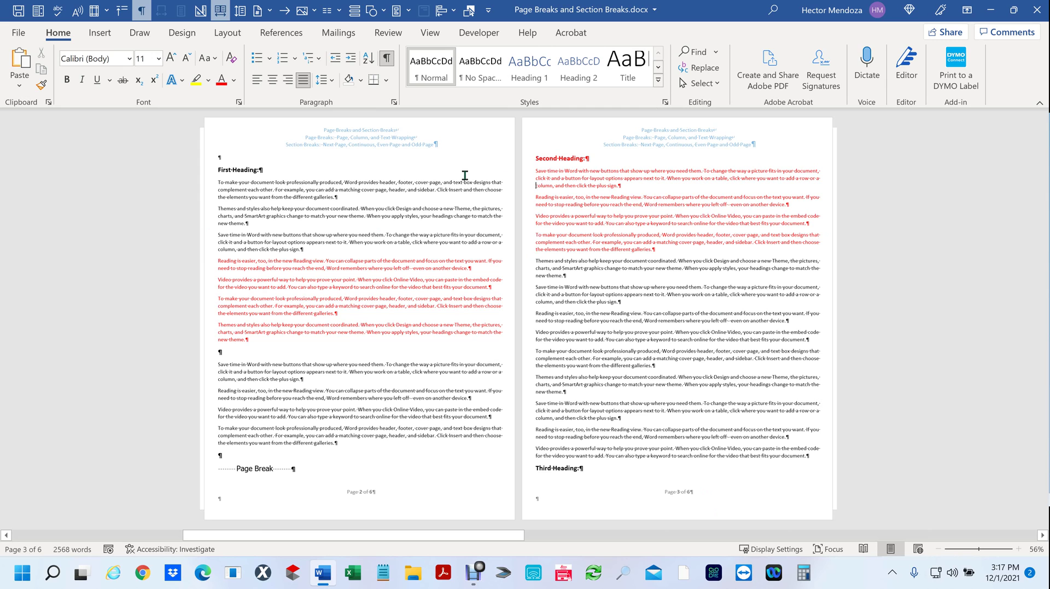
Set the left and right page margins to 1 inch for the whole document.
click(222, 33)
click(22, 66)
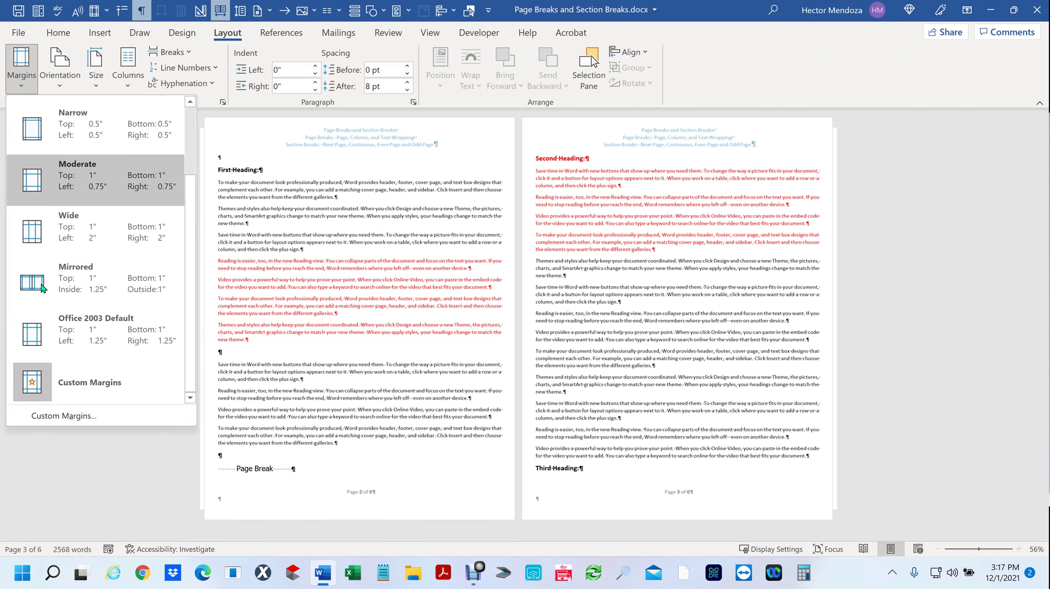
click(43, 418)
drag(668, 122, 569, 131)
text(1)
drag(819, 123, 699, 132)
text(1)
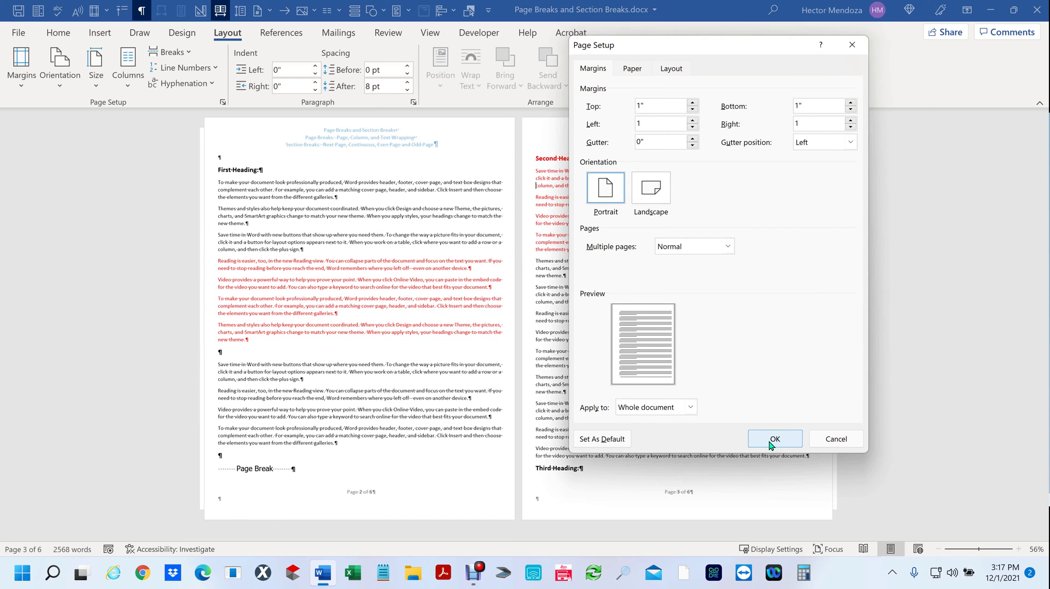
click(771, 440)
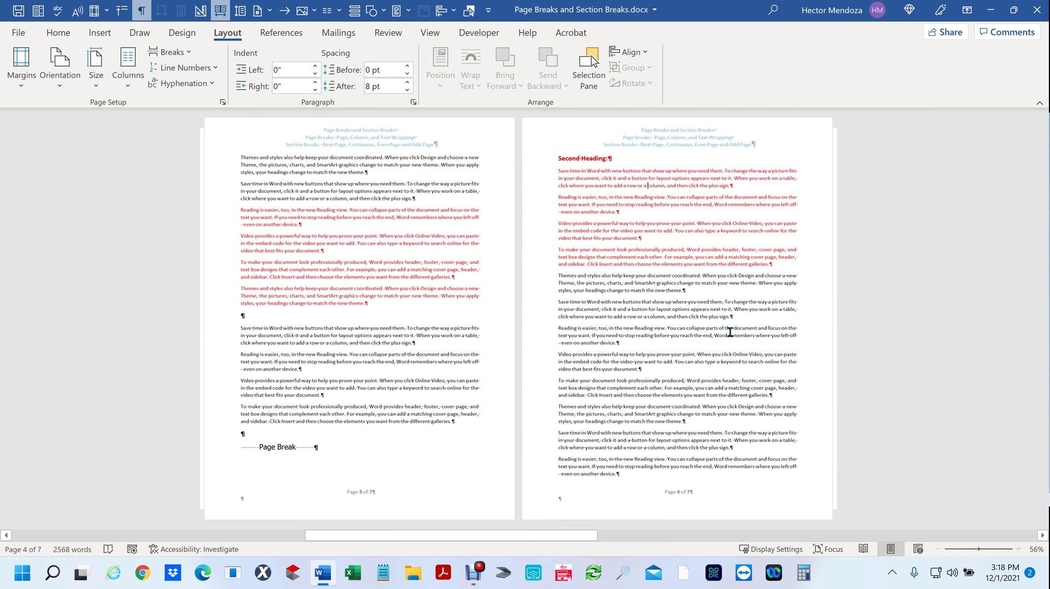
Check how the text reflows across the first pages, and undo the margin change.
scroll(406, 335, up, 1)
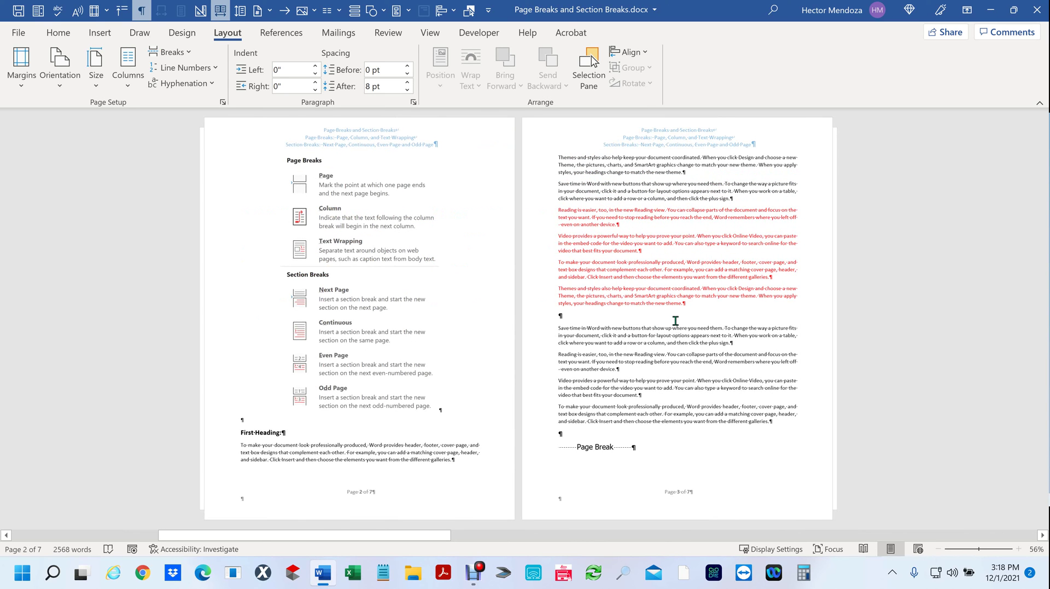
scroll(675, 320, up, 1)
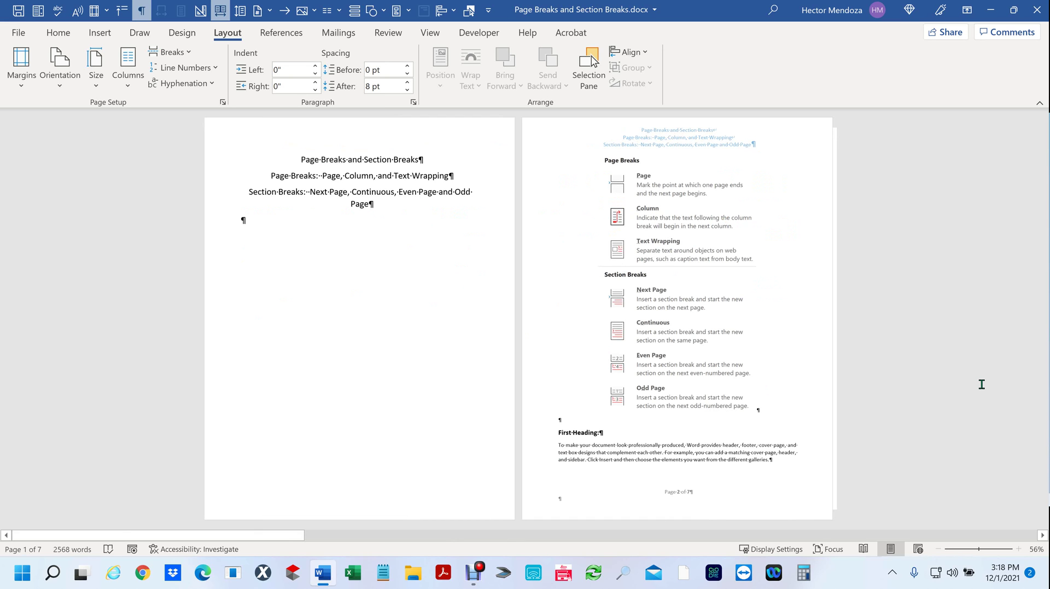
scroll(982, 384, down, 1)
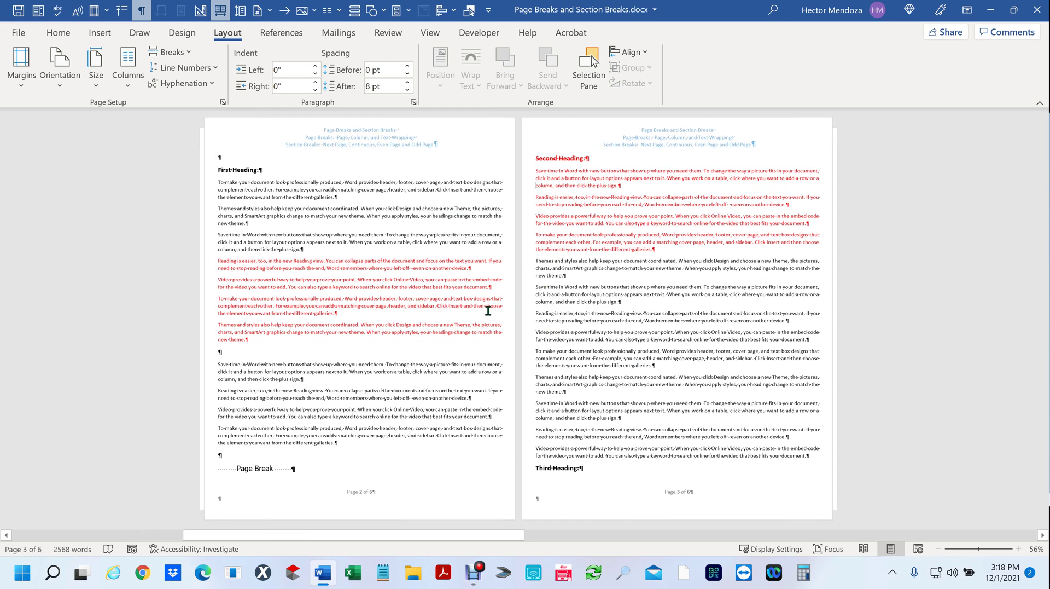
Delete the page break at the end of the First Heading page.
click(217, 468)
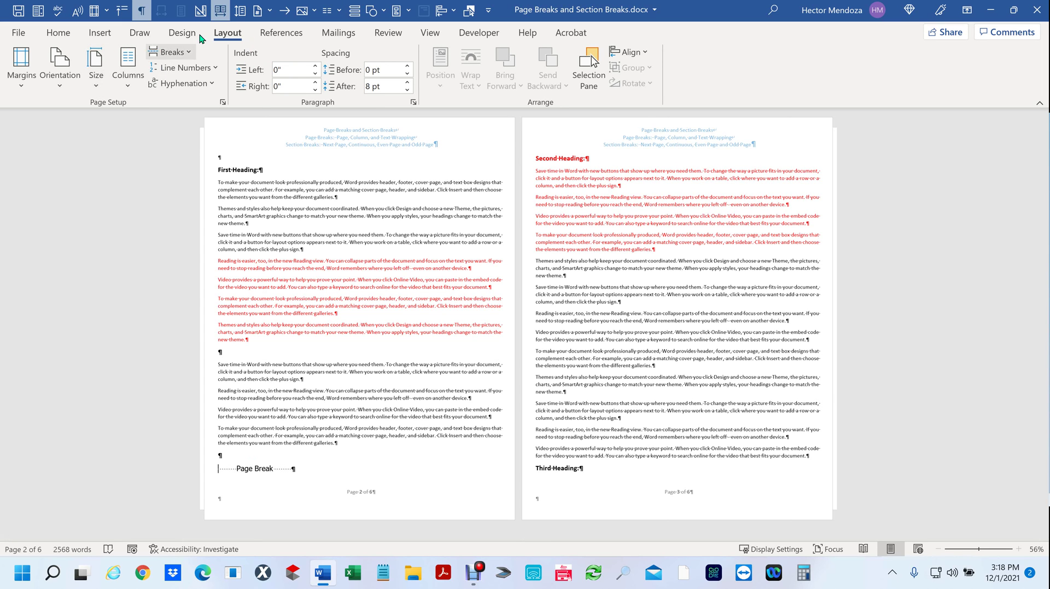
click(58, 33)
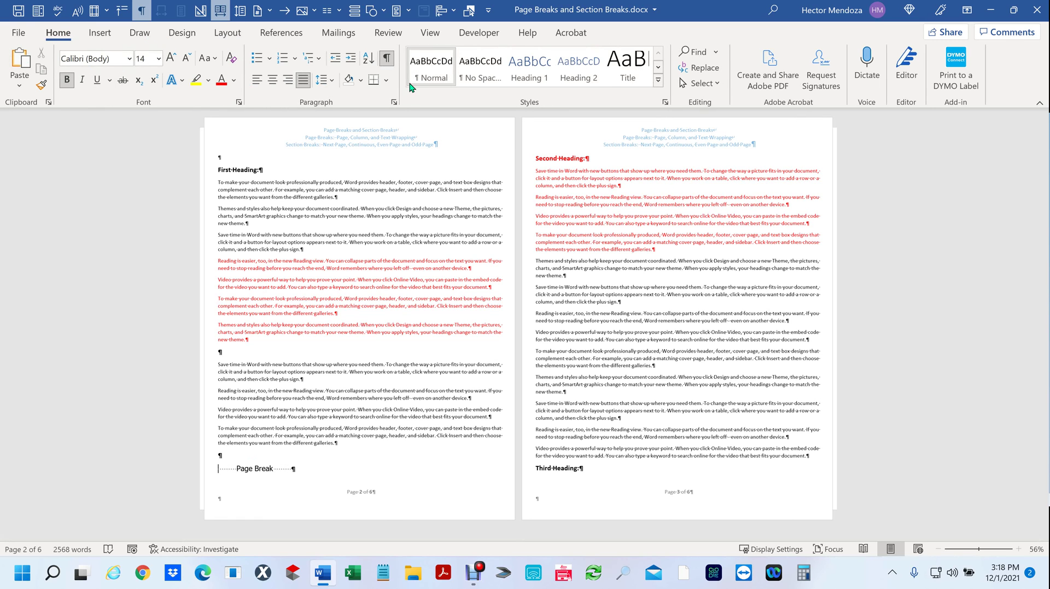
scroll(434, 335, up, 2)
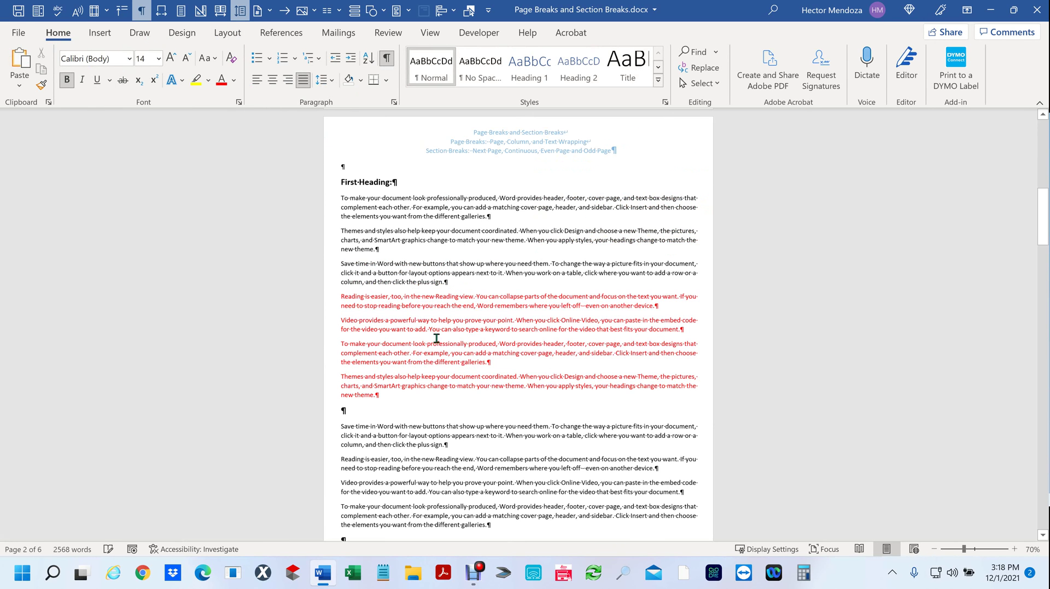
scroll(471, 425, down, 5)
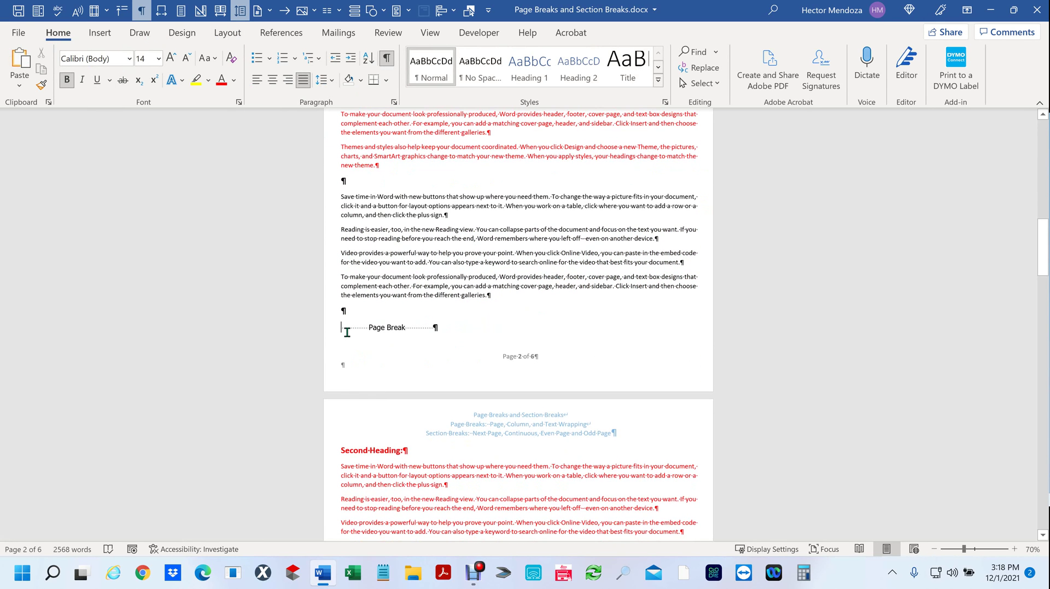
click(388, 332)
scroll(528, 334, down, 1)
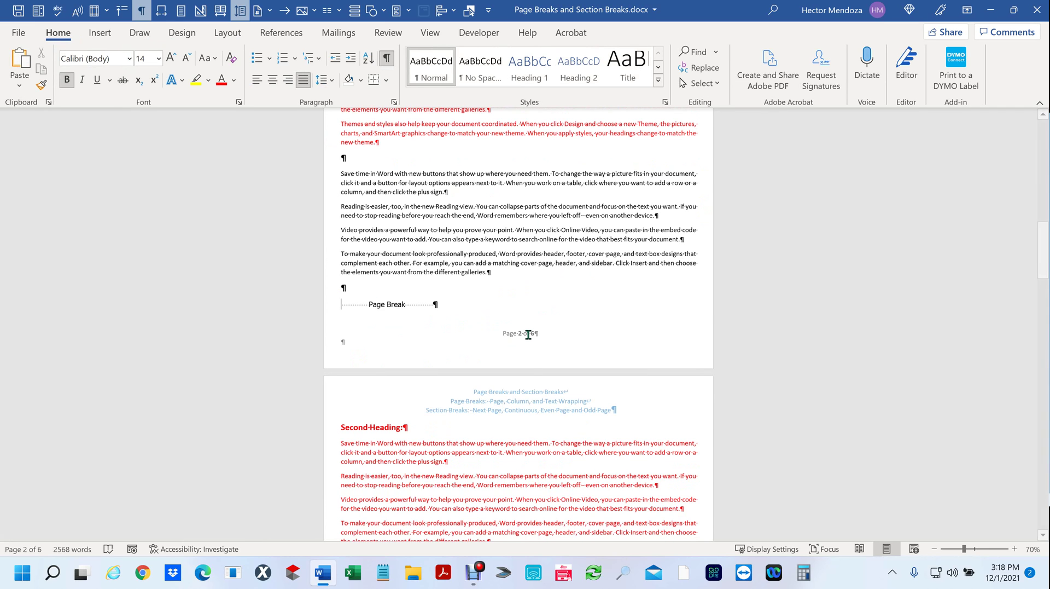
key(Delete)
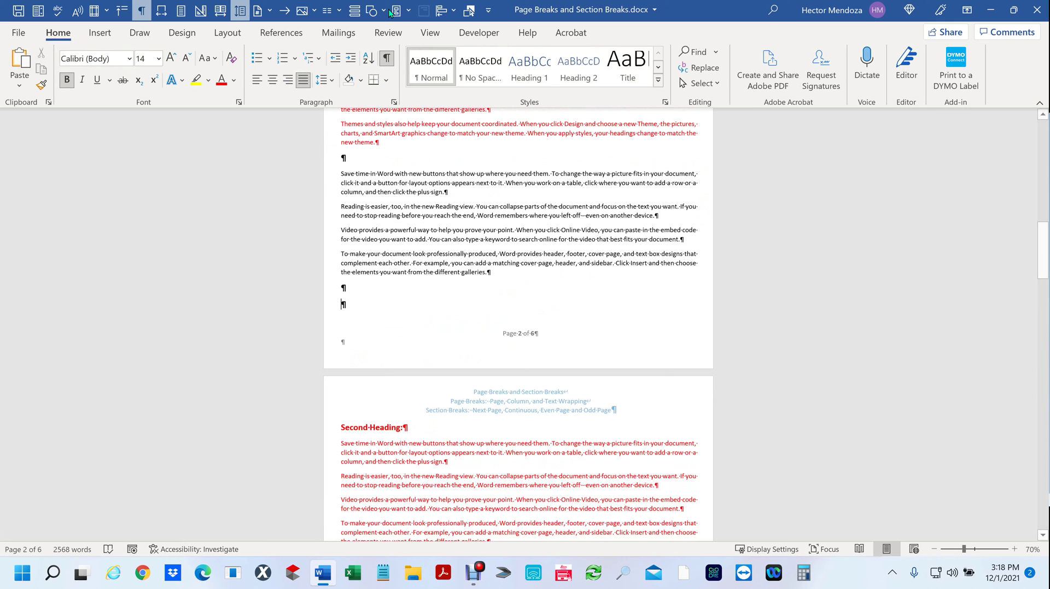
Insert a Next Page section break in its place and delete the blank paragraph above "Second Heading:".
click(227, 33)
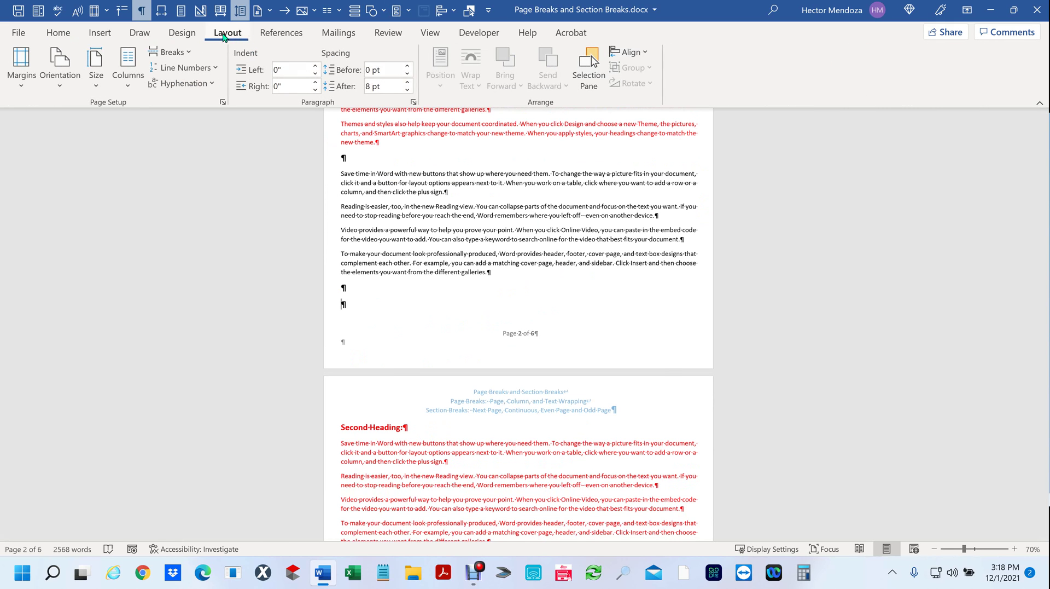
click(192, 53)
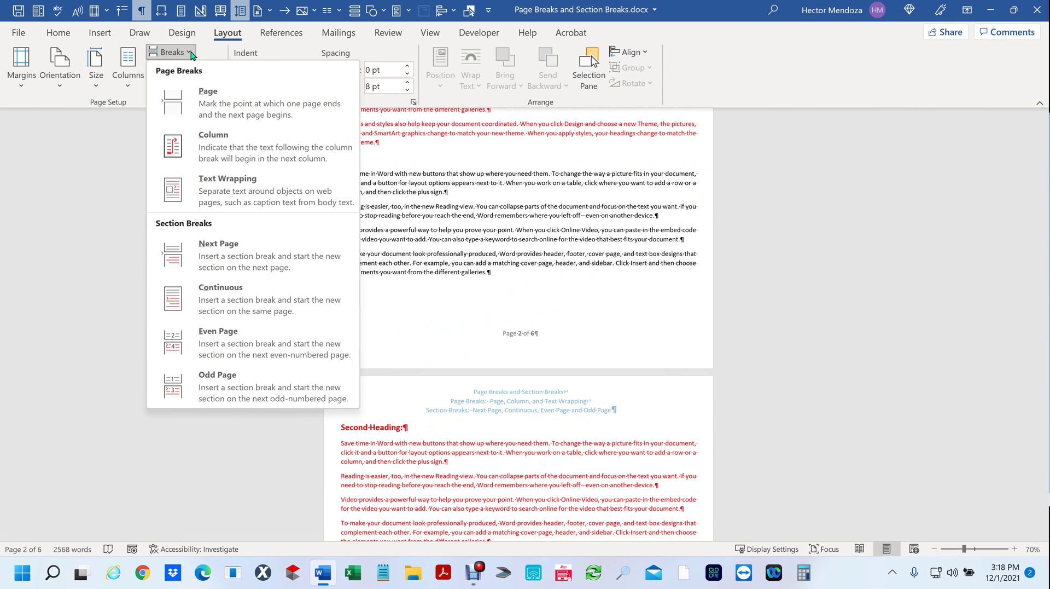
click(230, 260)
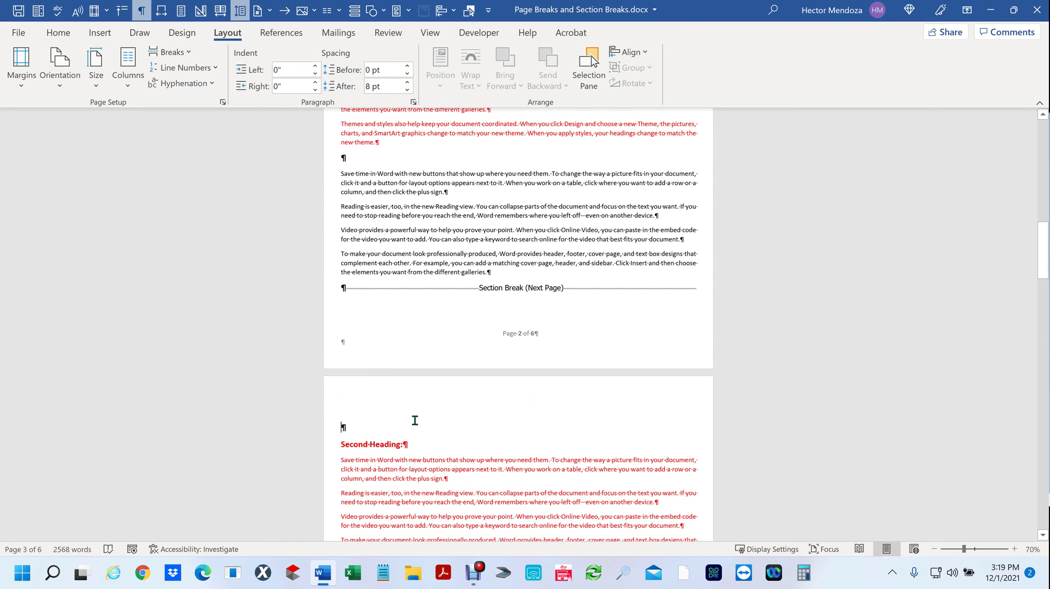
key(Delete)
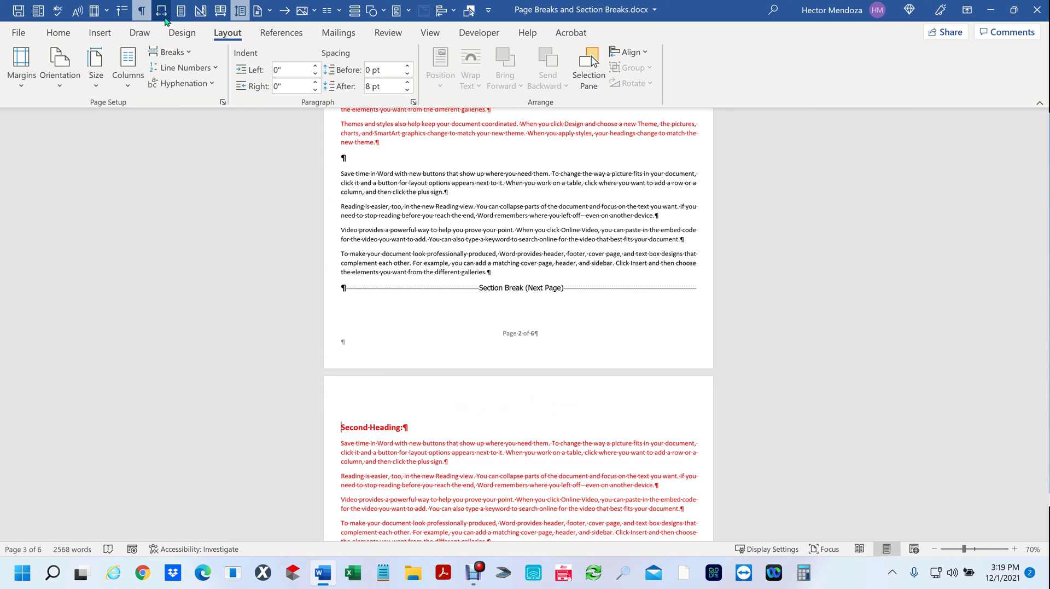
Display multiple pages side by side and place the cursor in the red text under "Second Heading:".
click(220, 10)
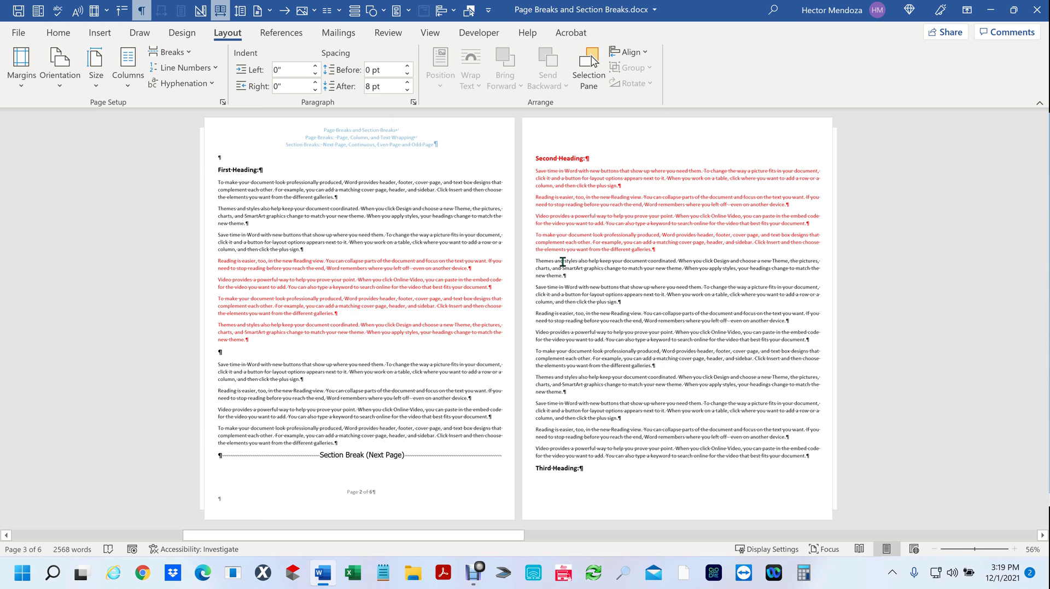
drag(559, 251, 659, 339)
click(571, 235)
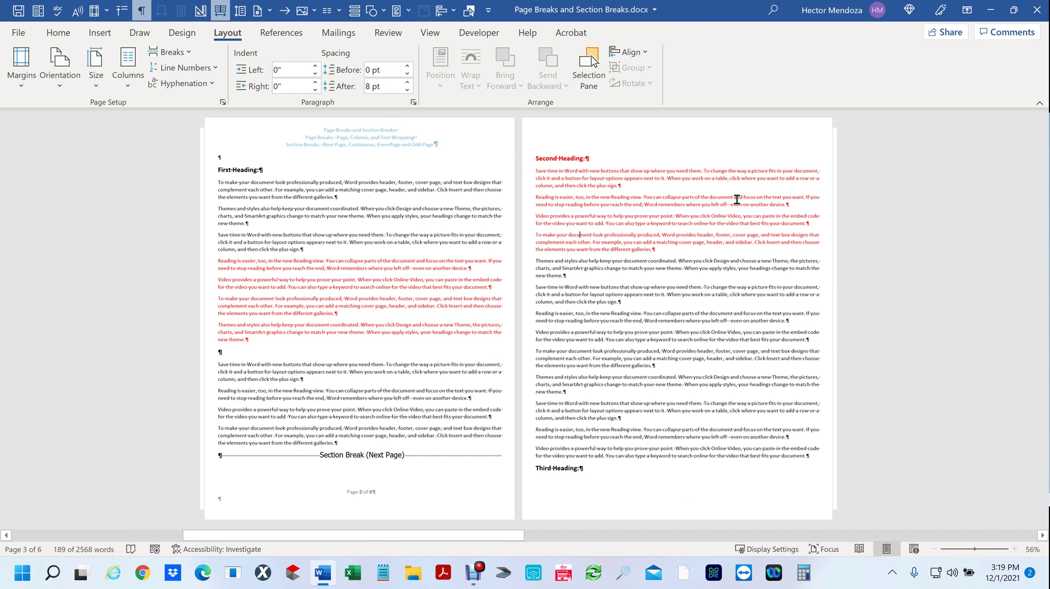
Set the left and right margins to 1 inch for the section starting at "Second Heading:".
click(15, 75)
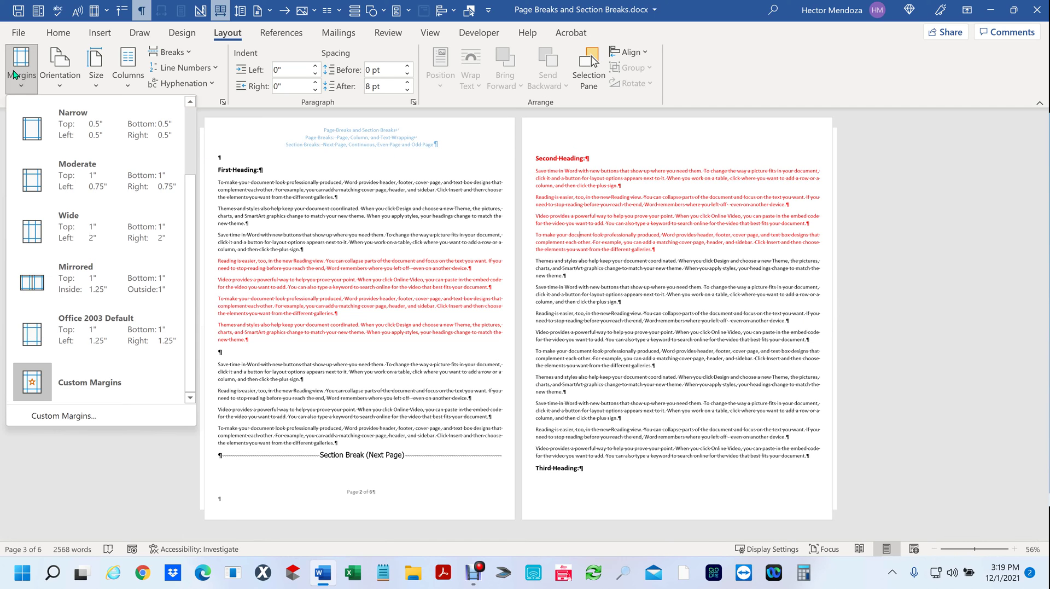
click(66, 417)
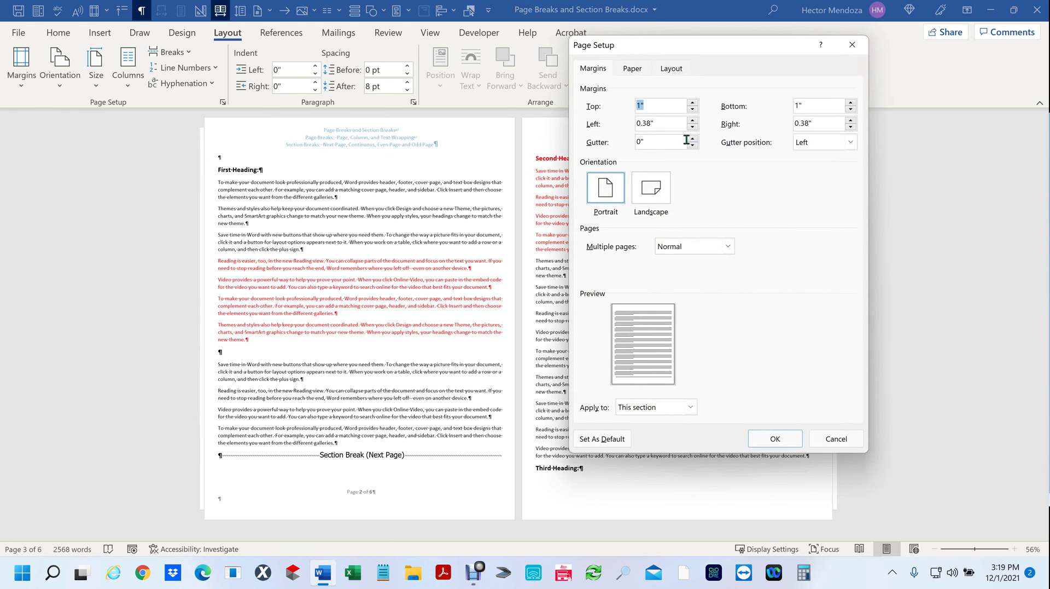
key(Tab)
text(1)
key(Tab)
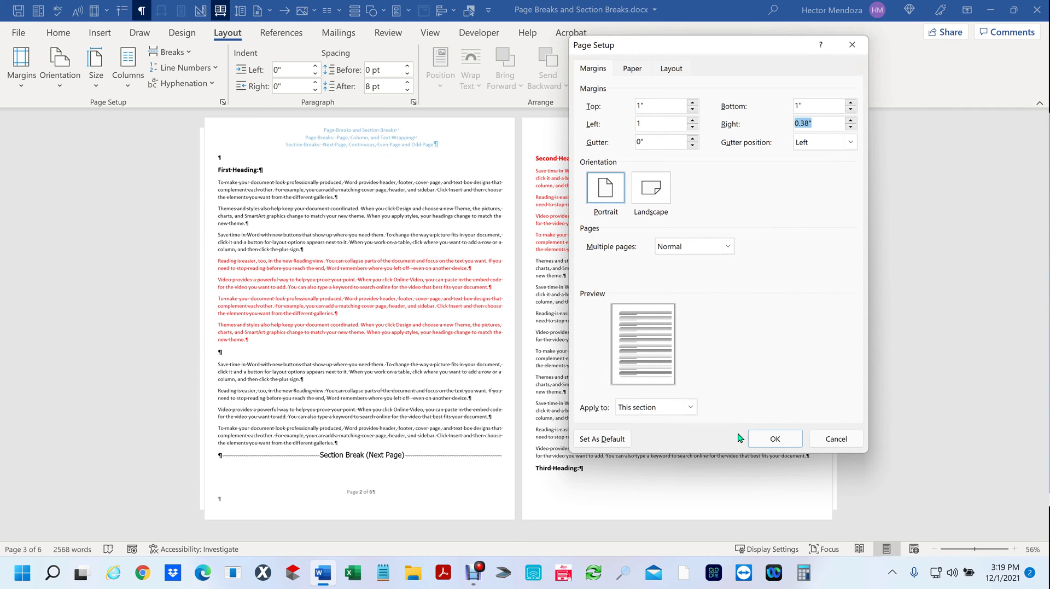
click(782, 439)
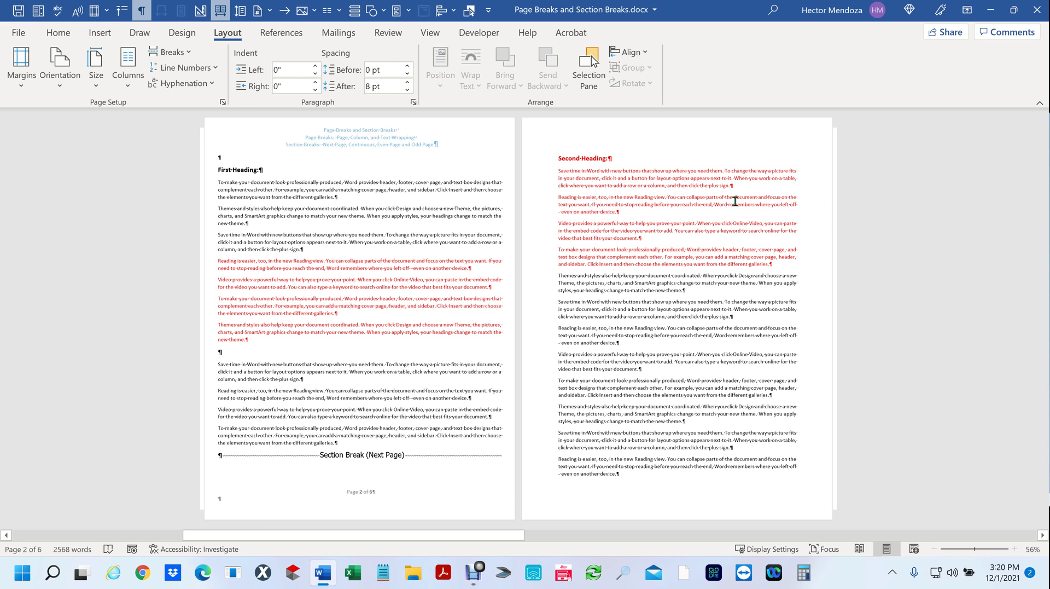
Insert a Next Page section break at the end of the "Second Heading:" page and delete the blank paragraph starting the following page.
scroll(735, 201, down, 1)
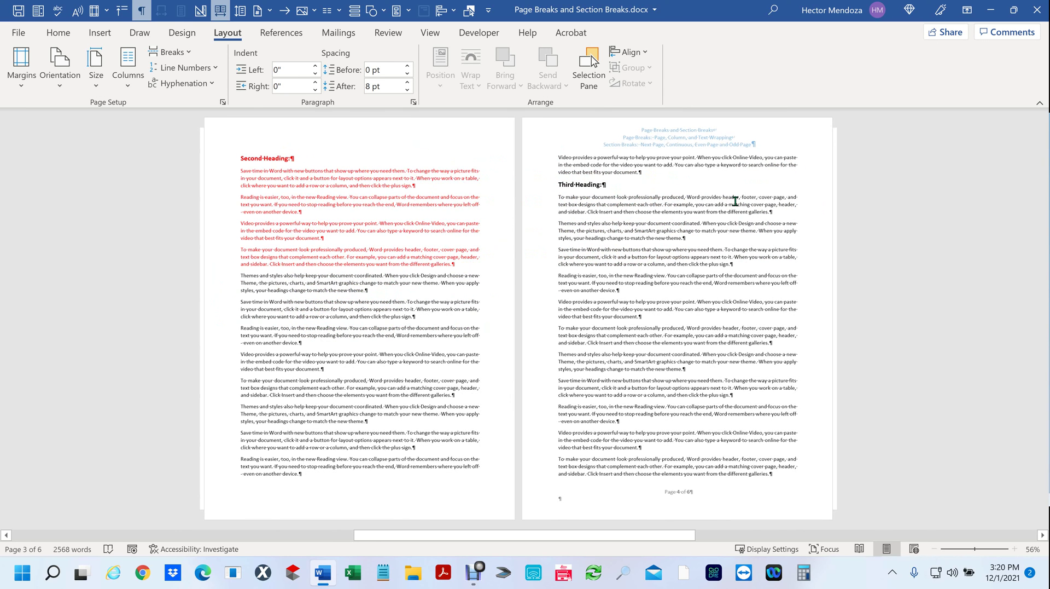
scroll(735, 201, up, 2)
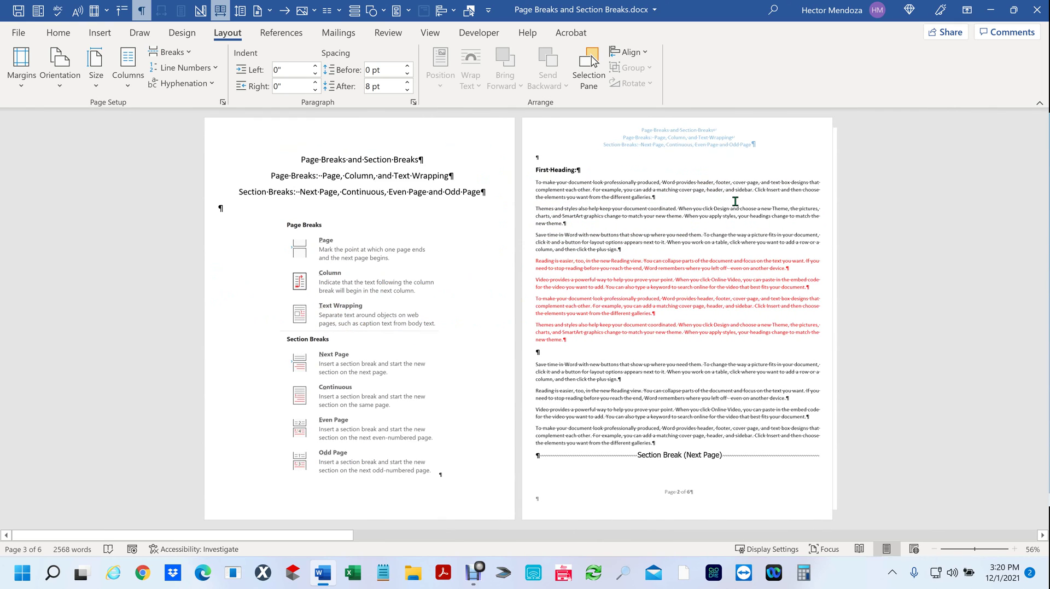
ctrl+scroll(735, 201, down, 1)
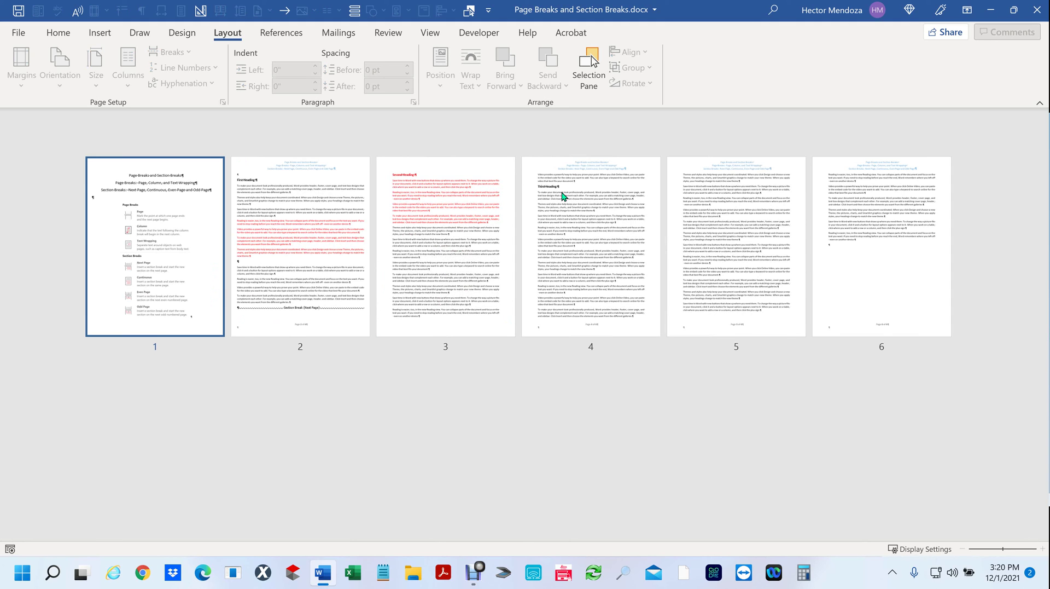
click(429, 320)
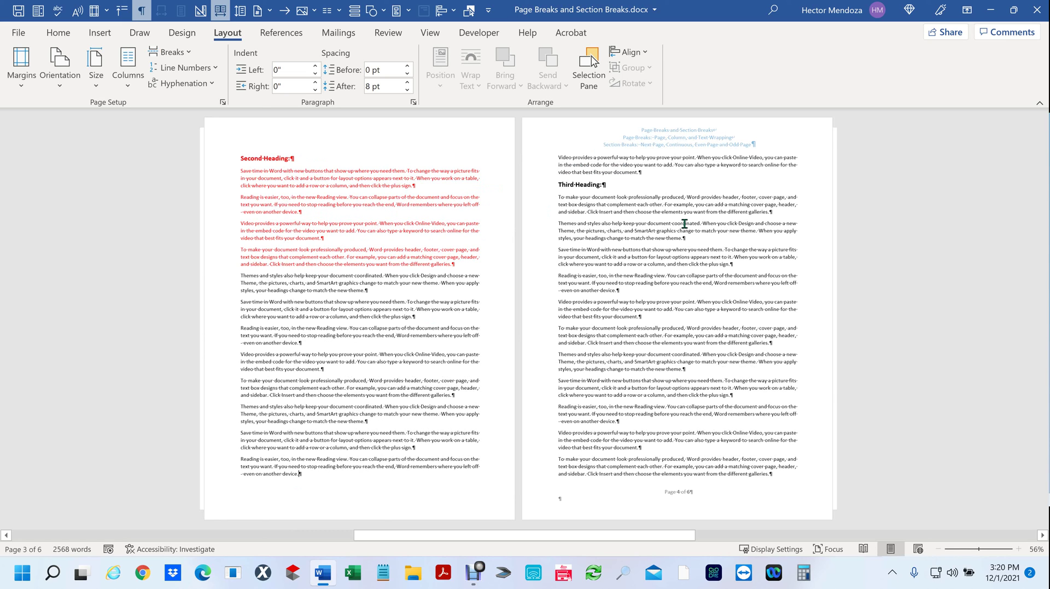
click(300, 474)
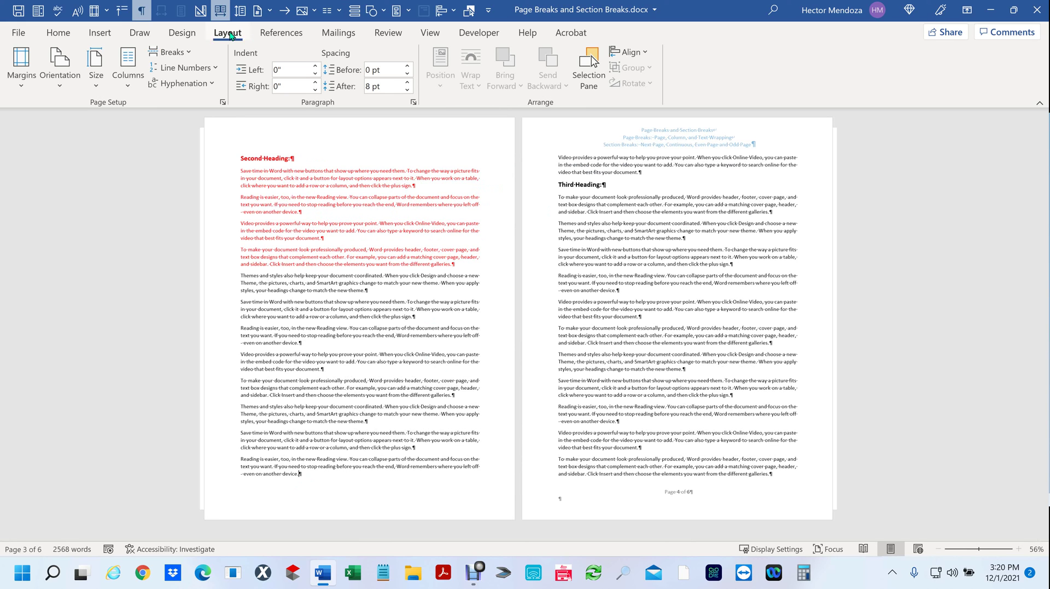
click(168, 52)
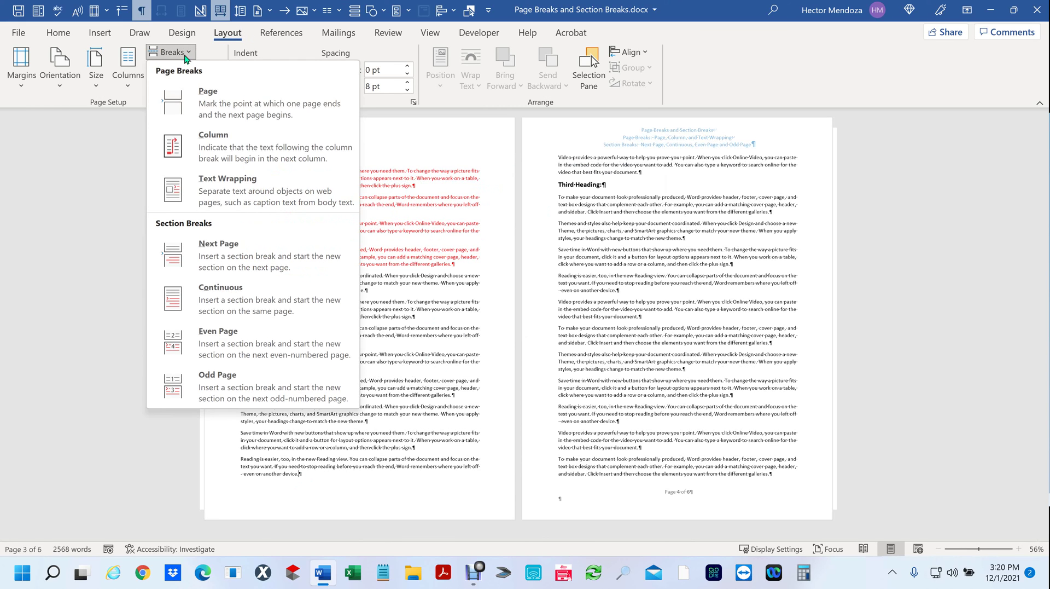
click(187, 257)
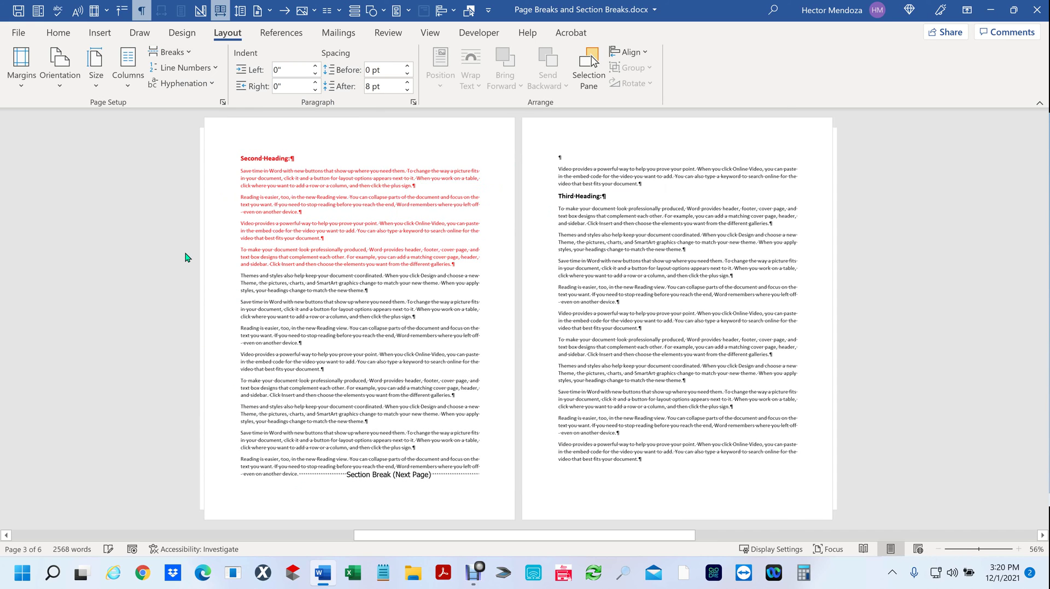
key(Delete)
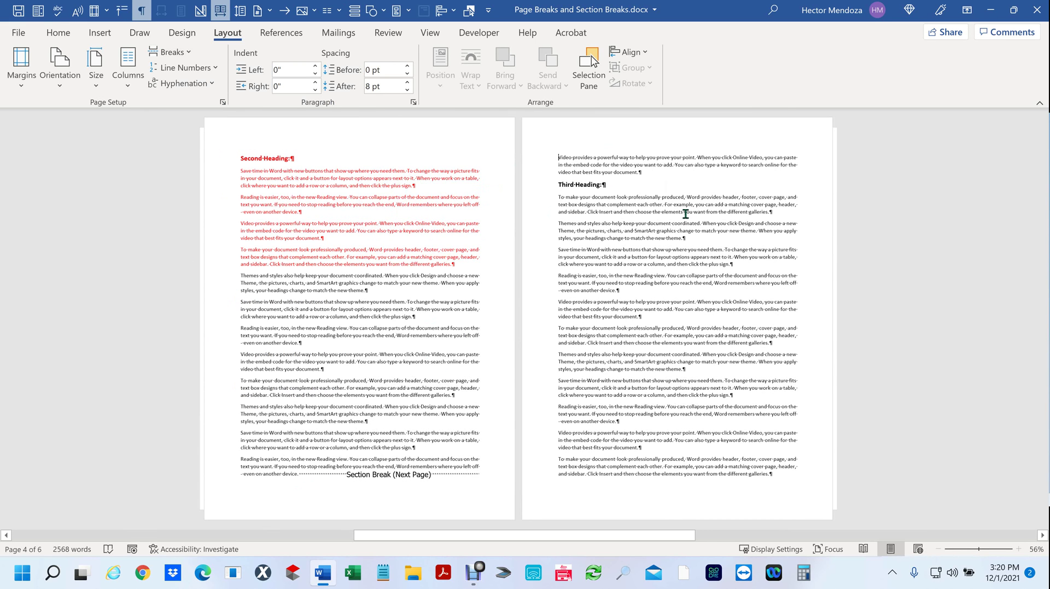
Set the left and right margins to .25 inch for the section containing "Third Heading:".
click(615, 249)
click(21, 65)
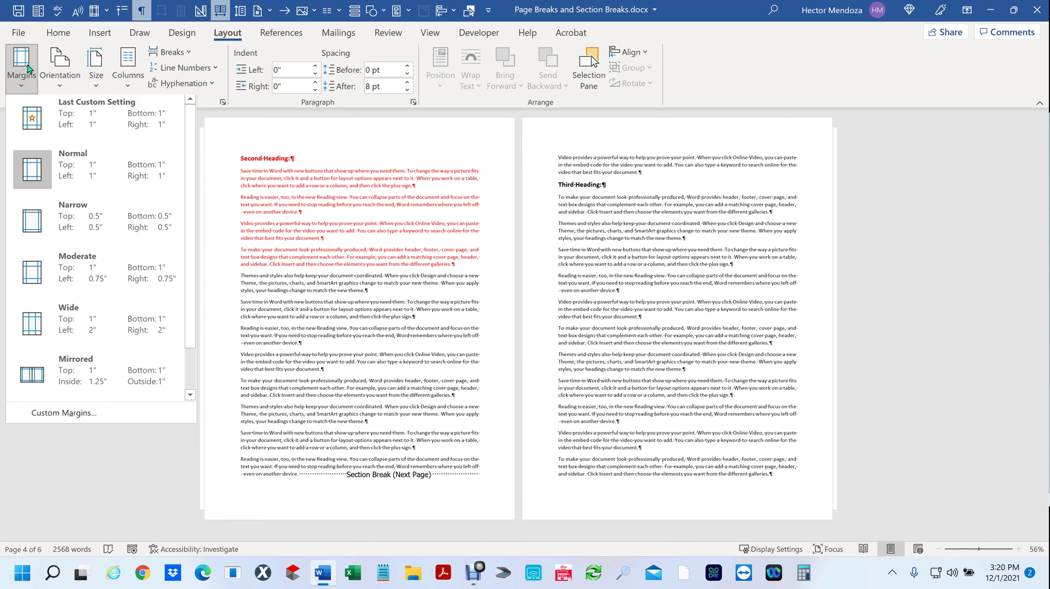
click(64, 416)
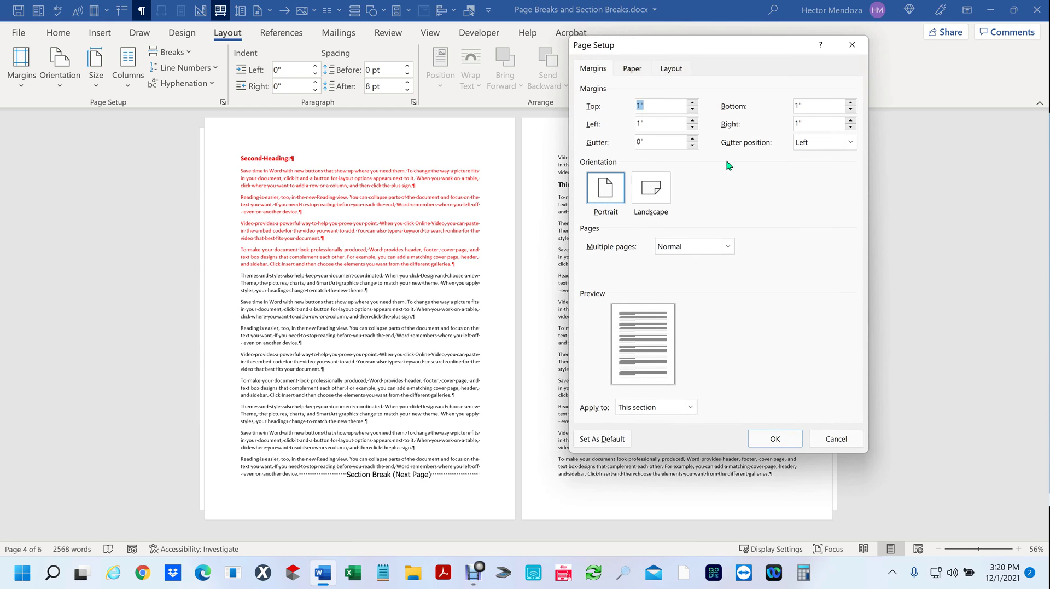
key(Tab)
text(.2)
key(Tab)
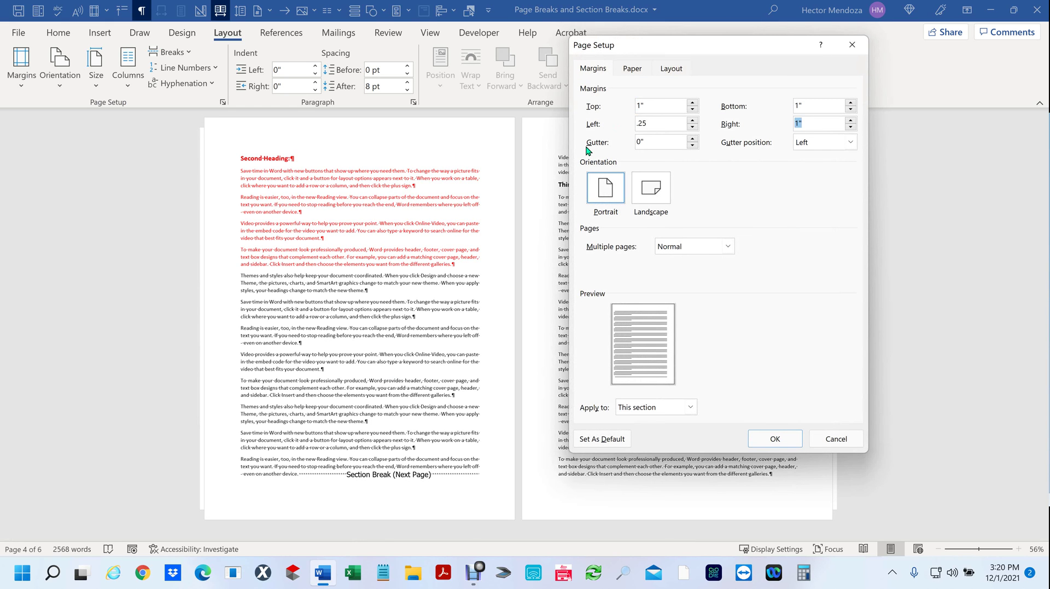
text(.25)
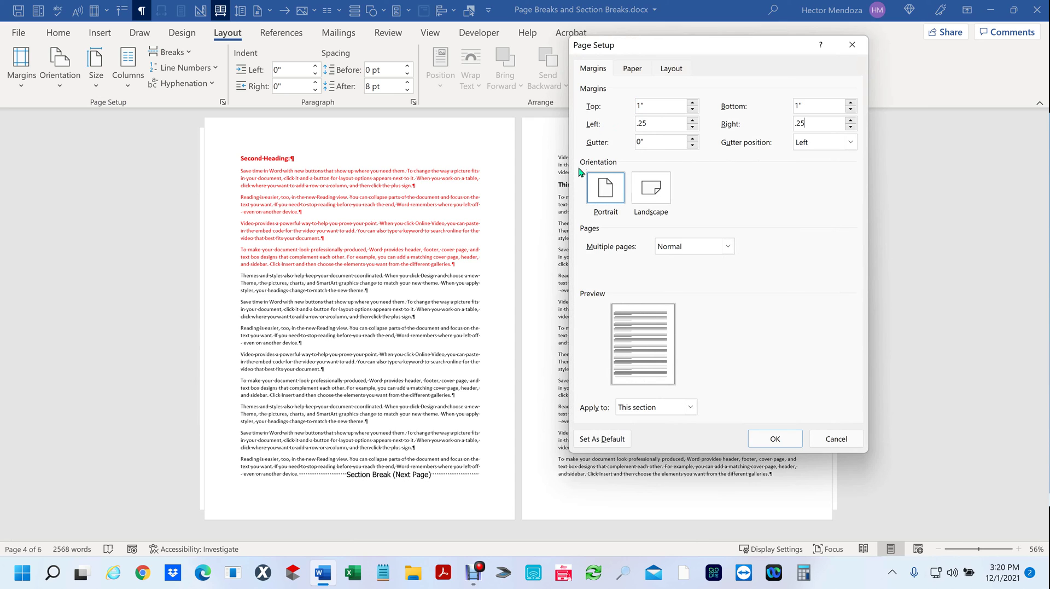
click(776, 438)
Compare the margins and headers of the three sections across all the pages.
ctrl+scroll(656, 230, down, 5)
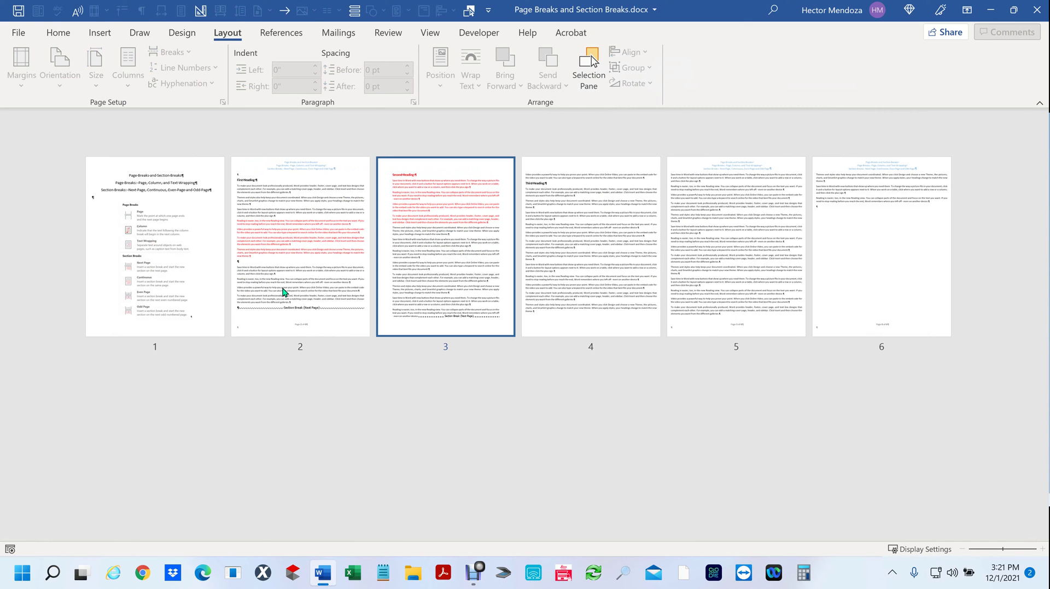
ctrl+scroll(274, 247, up, 3)
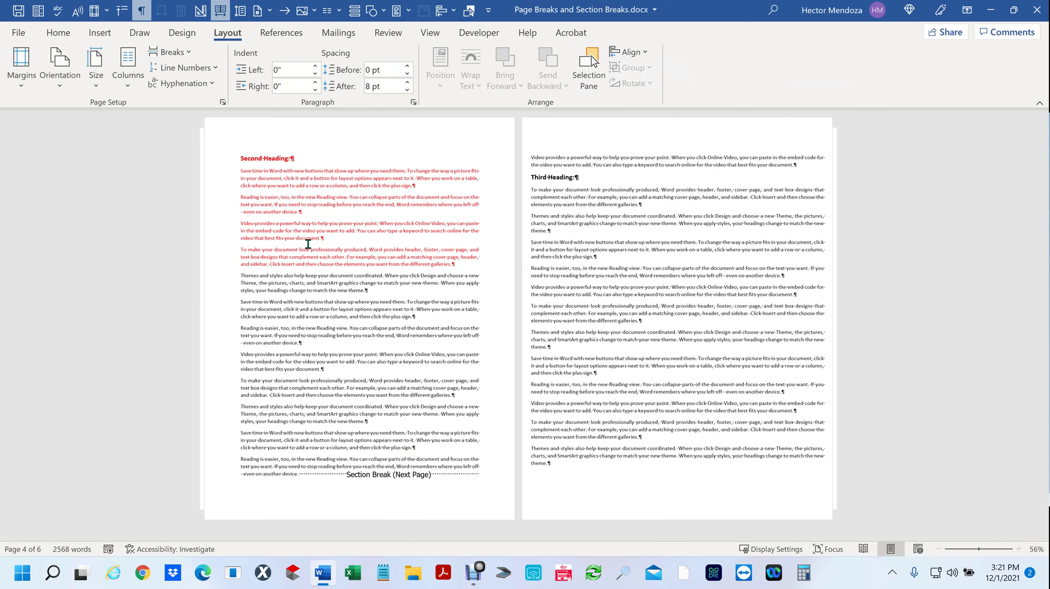
key(ctrl+Home)
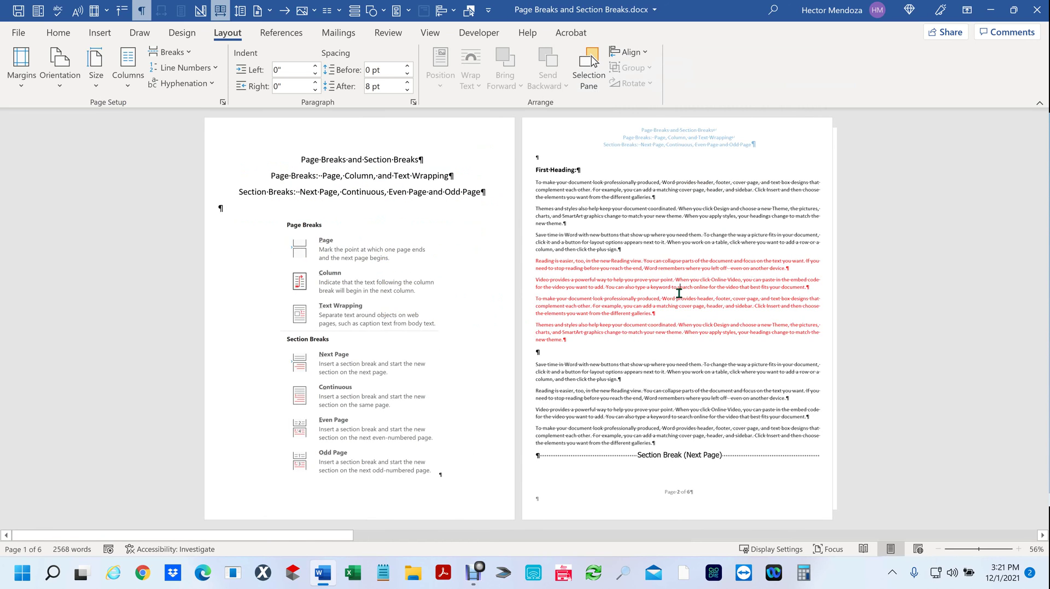
scroll(679, 293, down, 3)
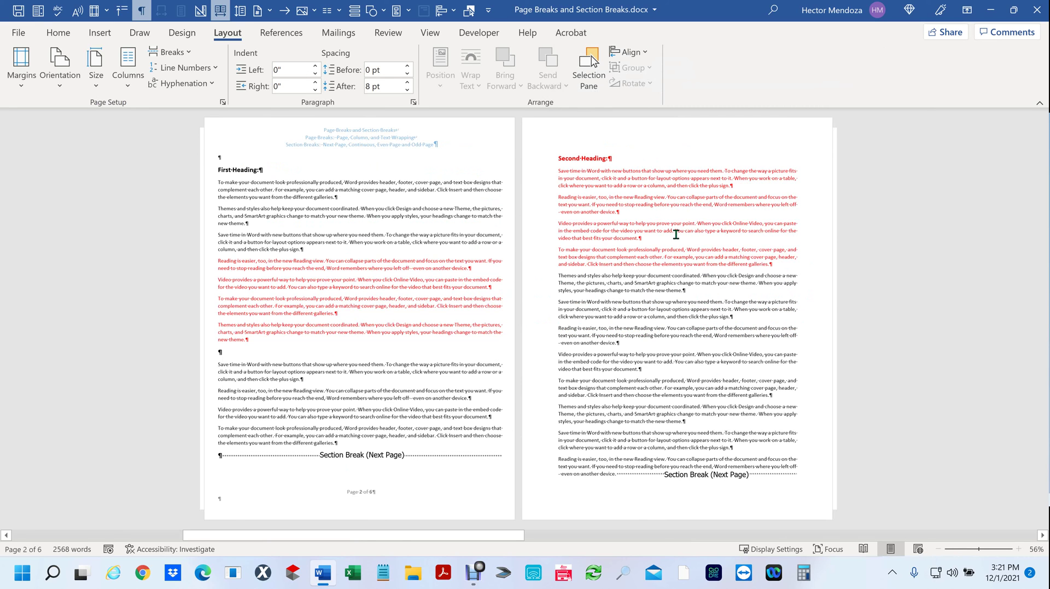
scroll(677, 234, down, 1)
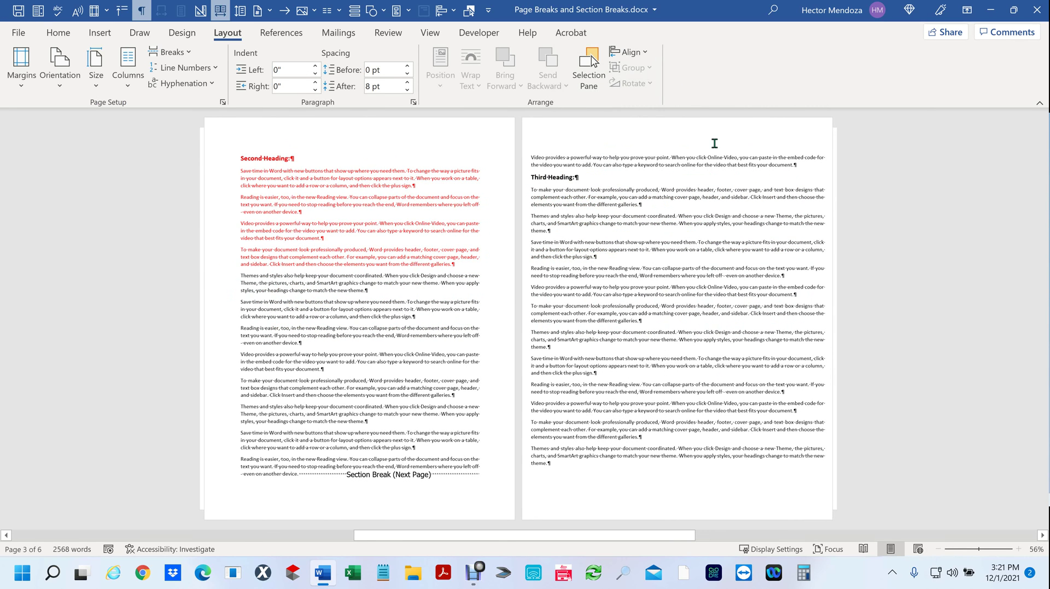
scroll(675, 205, up, 2)
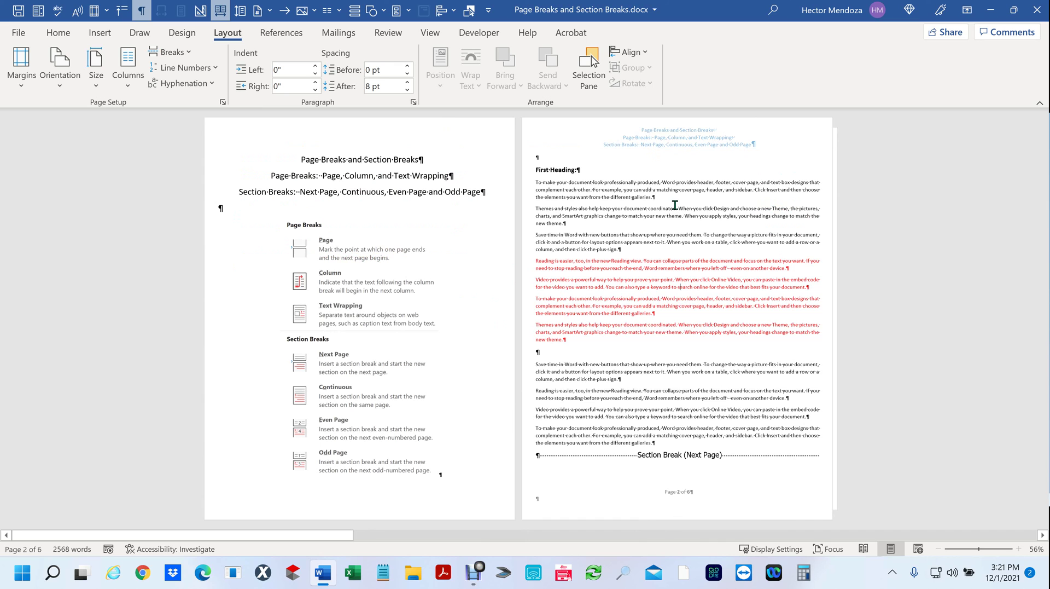
ctrl+scroll(796, 238, down, 1)
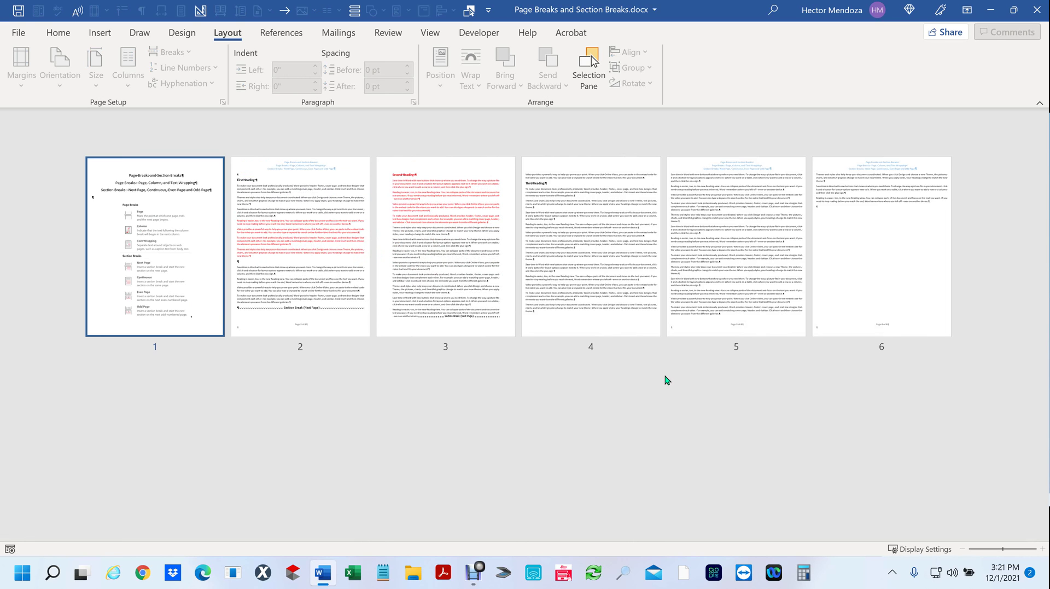
click(324, 288)
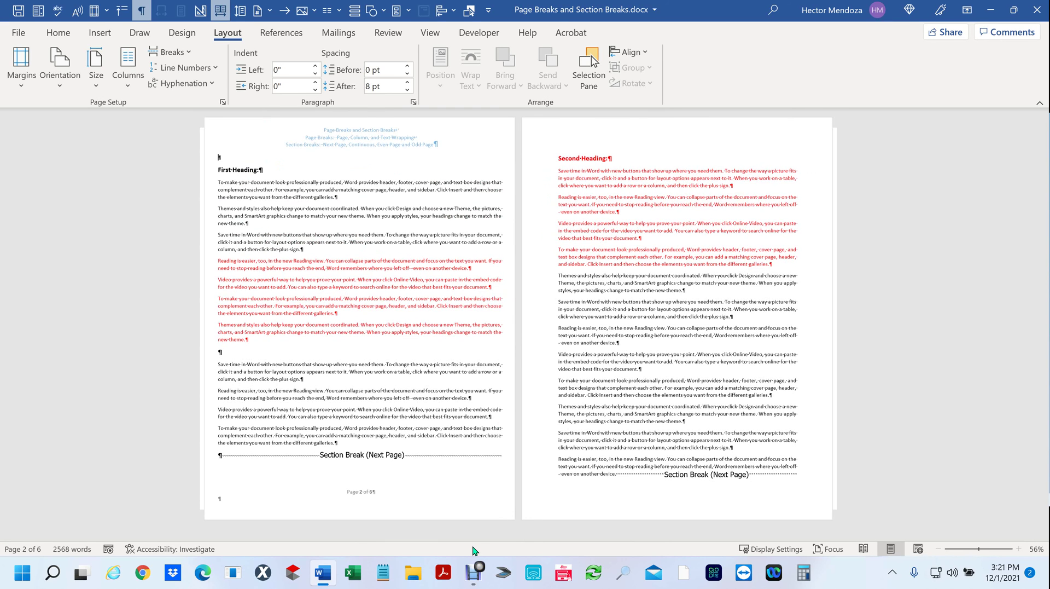
Undo the section margin changes and both Next Page section breaks, back to the blank paragraphs ending the "First Heading:" page.
scroll(474, 551, down, 1)
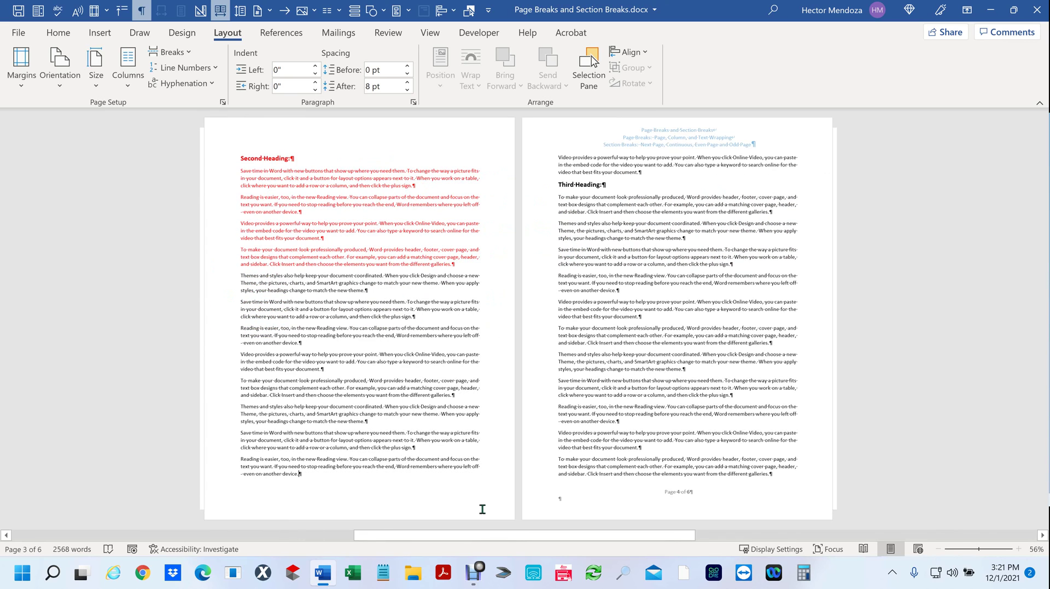
scroll(401, 438, up, 1)
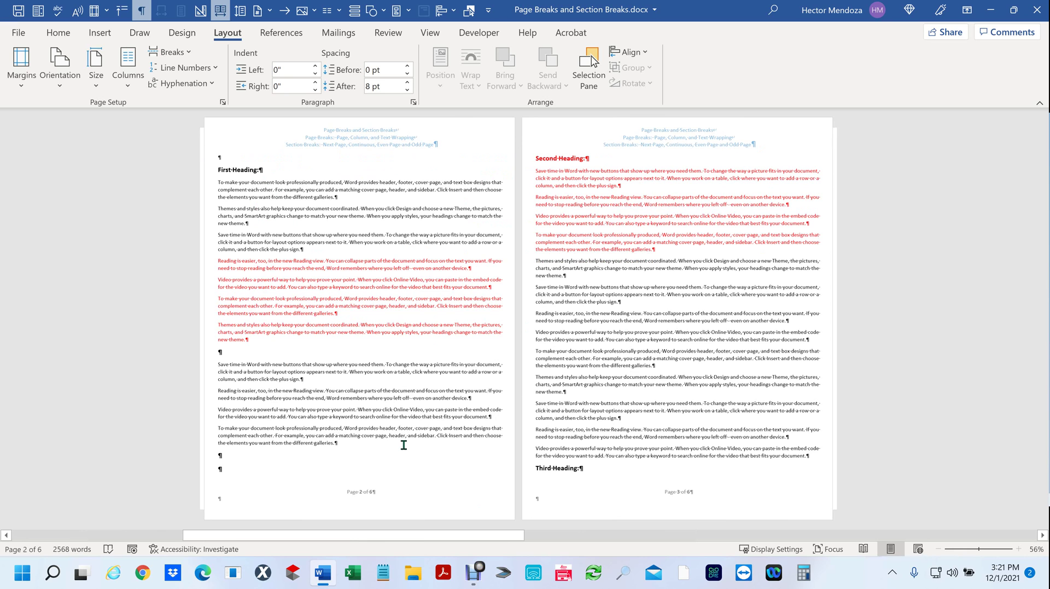
scroll(411, 432, up, 1)
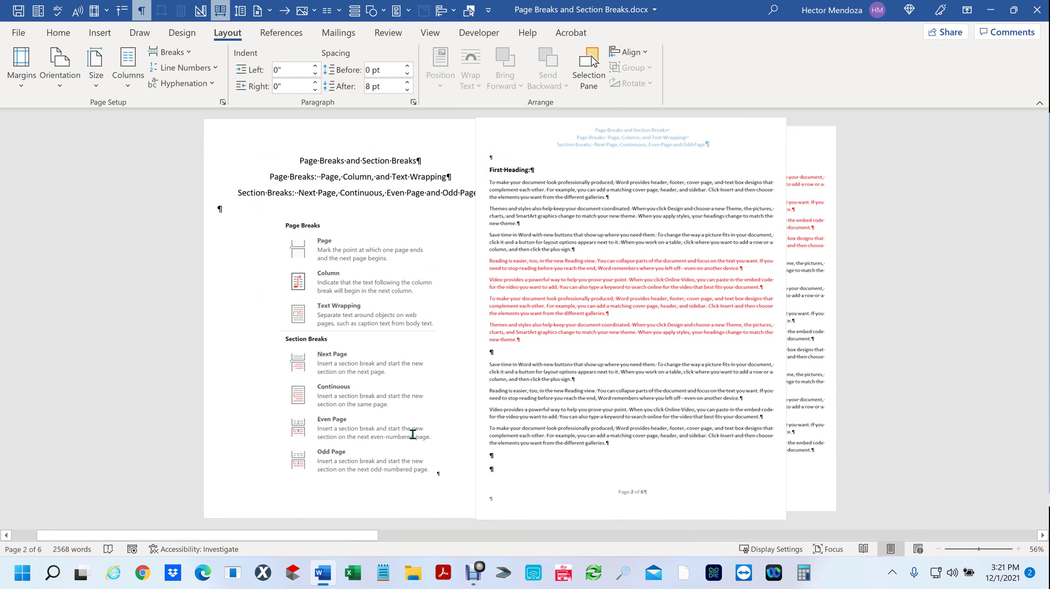
scroll(419, 257, down, 1)
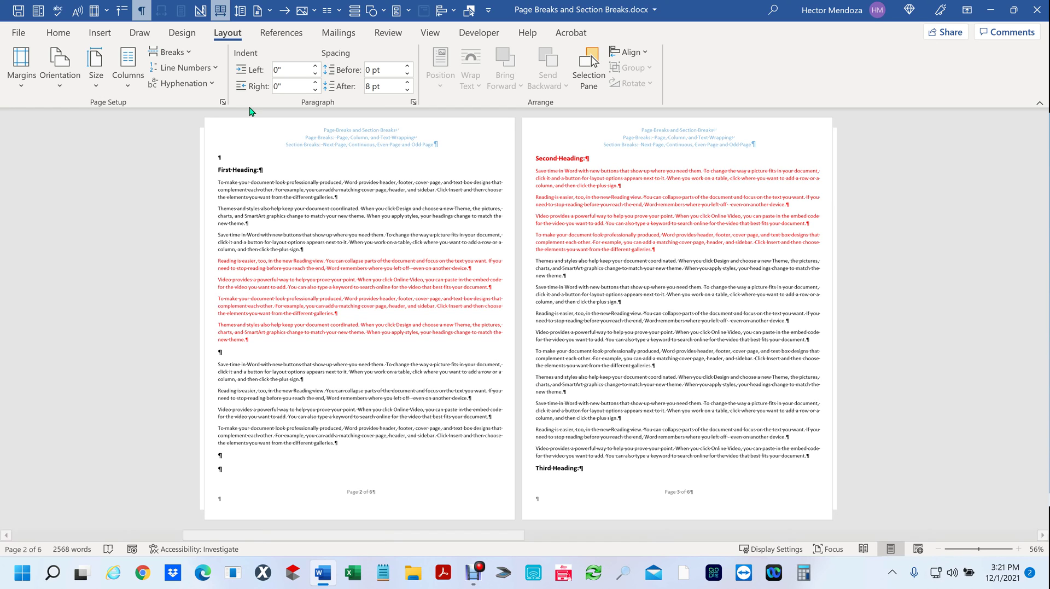
Add blank paragraphs above and below the first three black paragraphs under "Second Heading:", and select those three paragraphs.
click(191, 51)
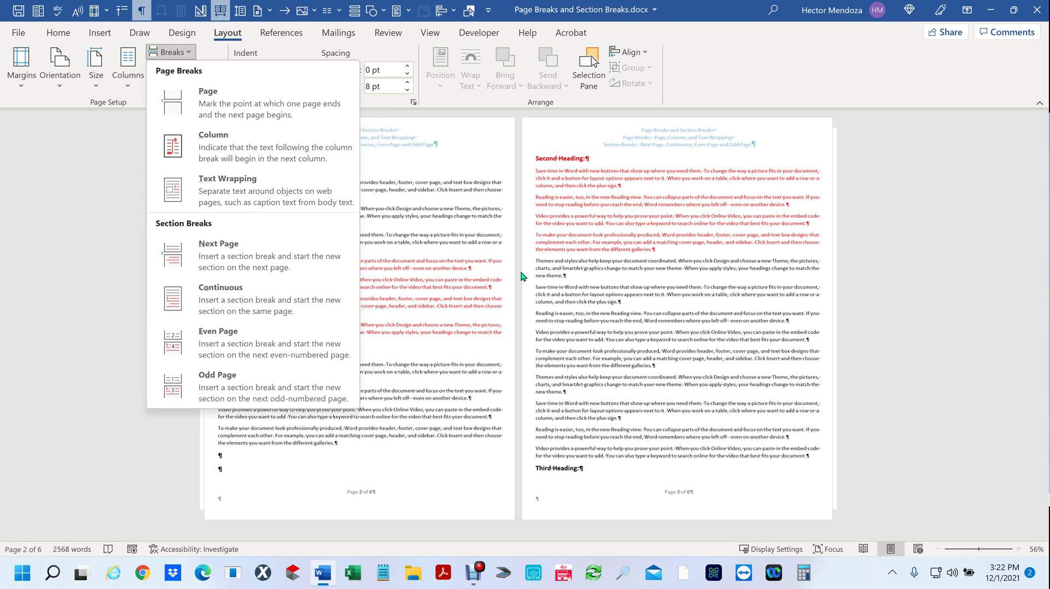
click(572, 260)
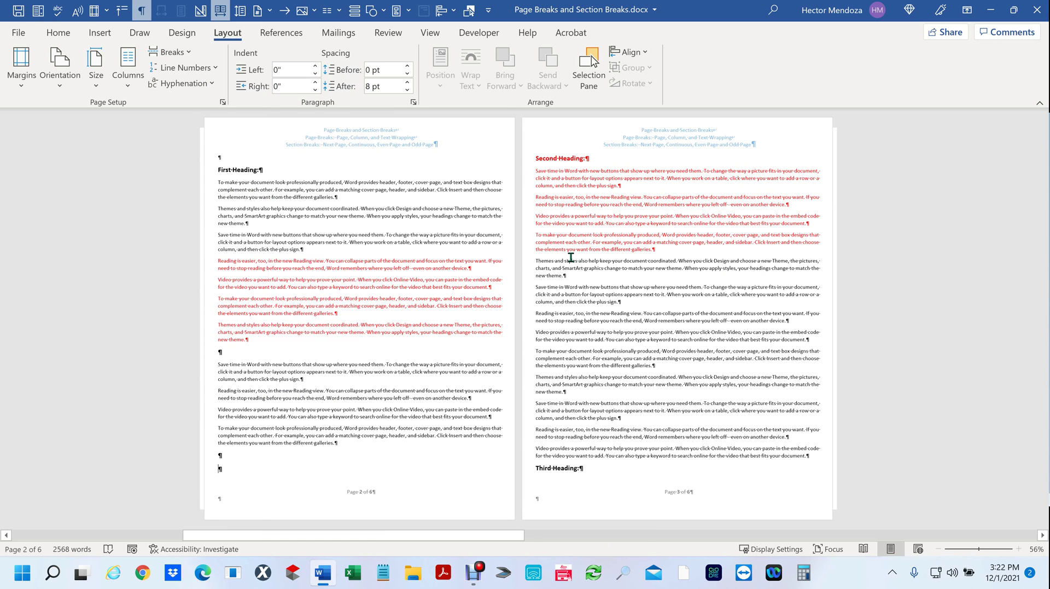
click(535, 263)
key(Return)
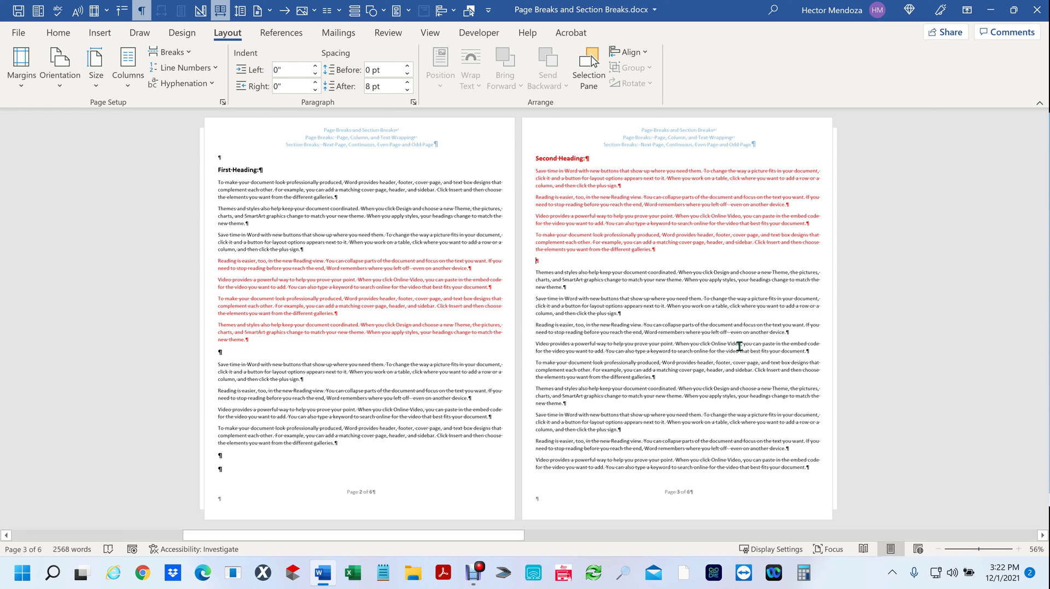
click(805, 332)
key(Return)
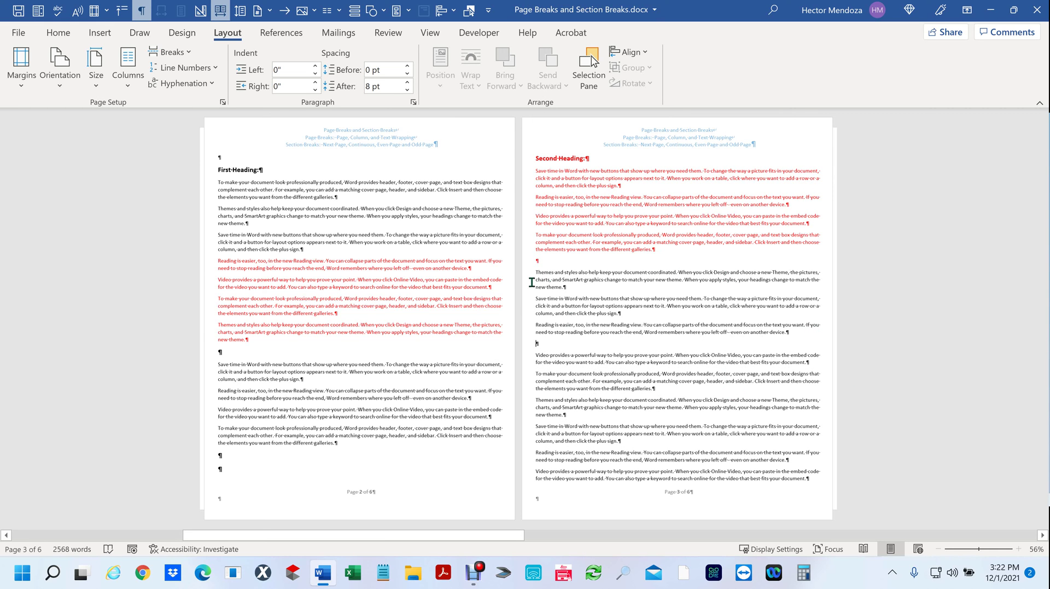
drag(534, 271, 804, 335)
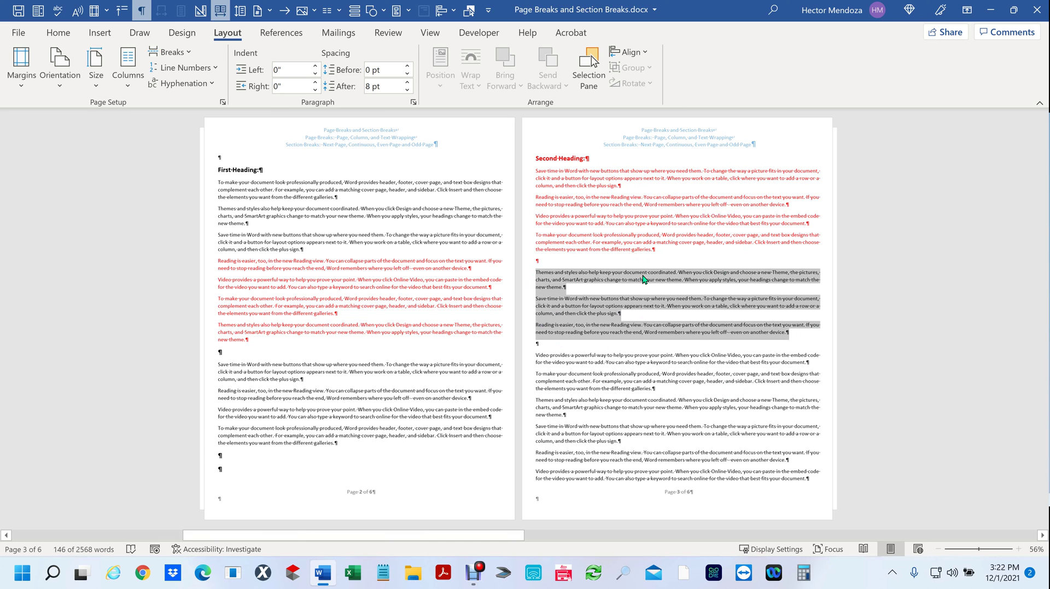
Insert Continuous section breaks at the blank paragraphs above and below the first three black paragraphs under "Second Heading:".
click(546, 260)
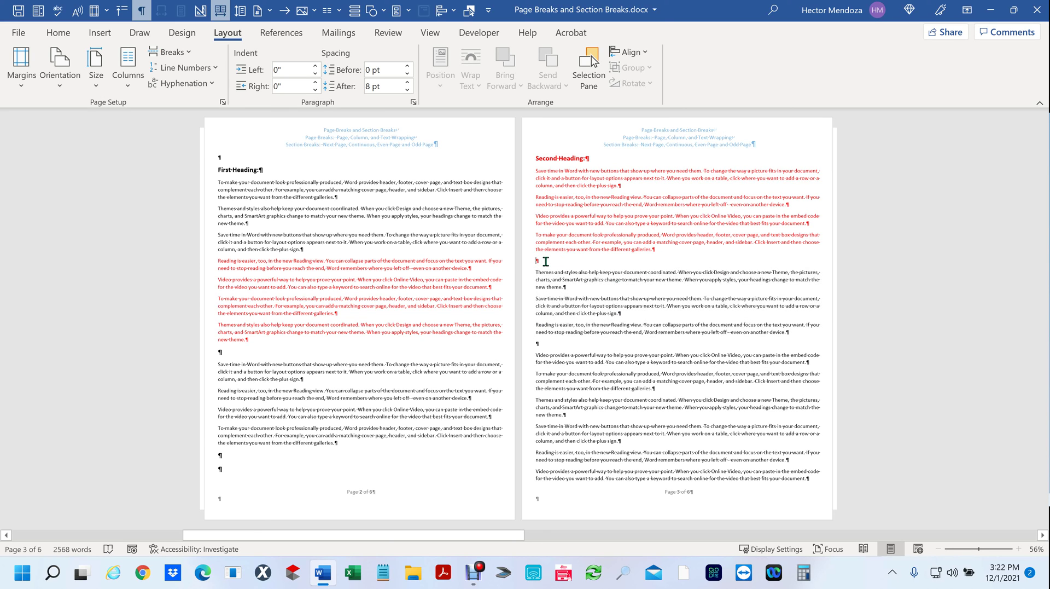
click(184, 54)
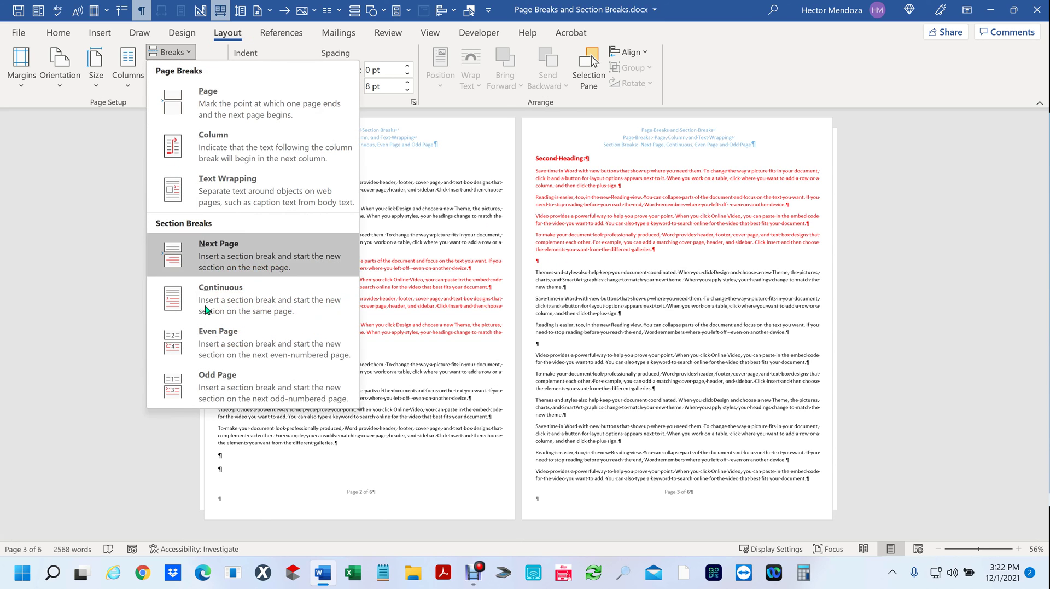
click(234, 298)
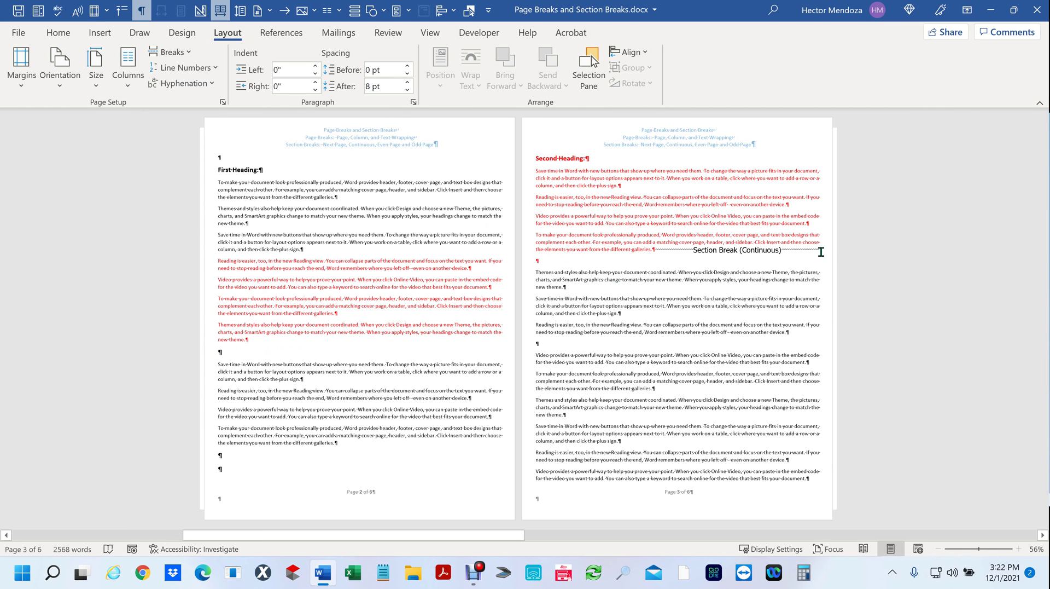
click(534, 356)
click(547, 343)
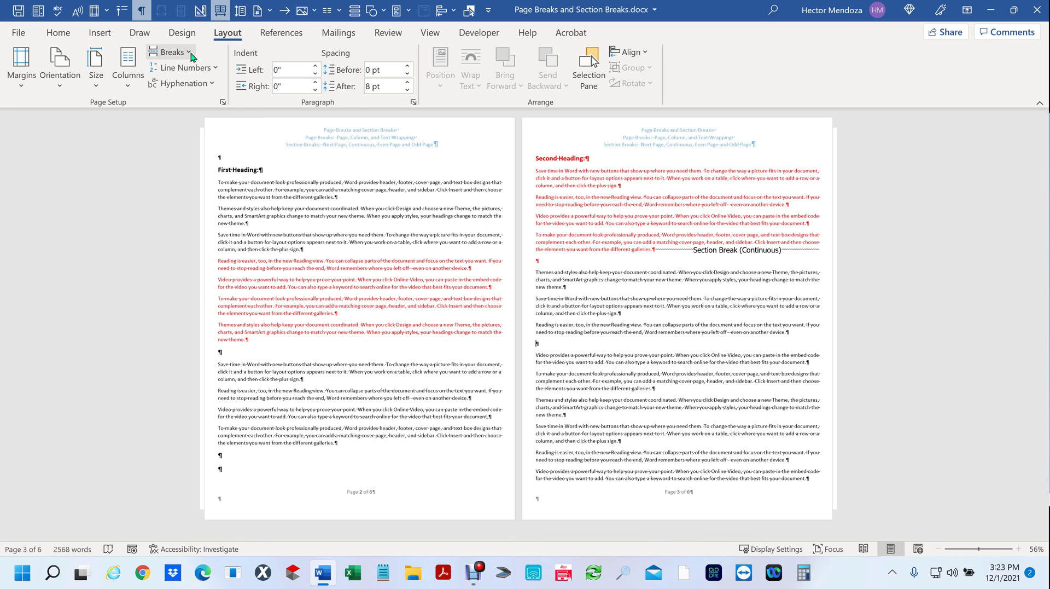
click(170, 52)
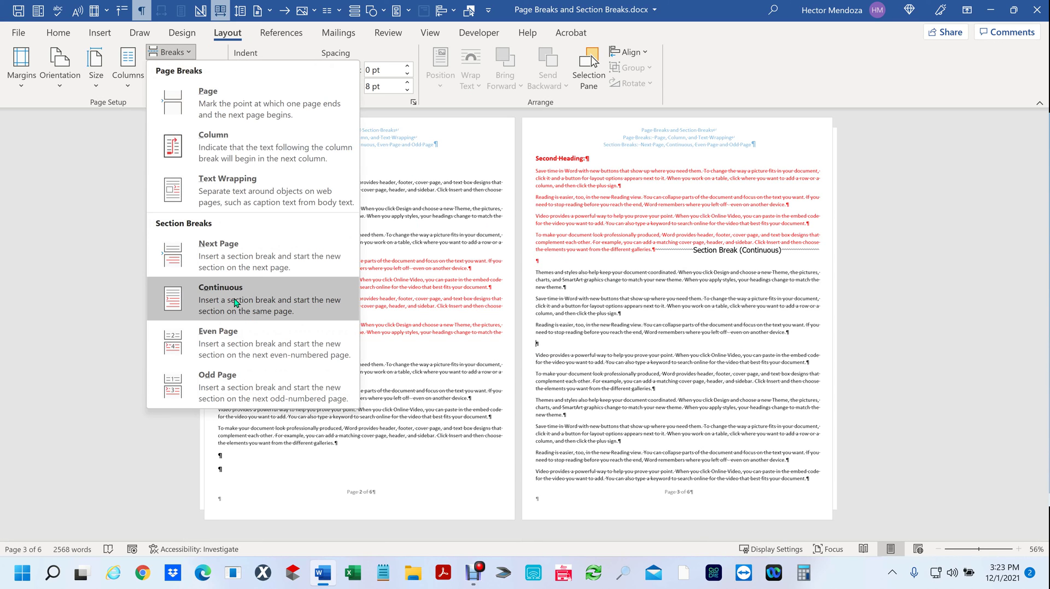
click(236, 302)
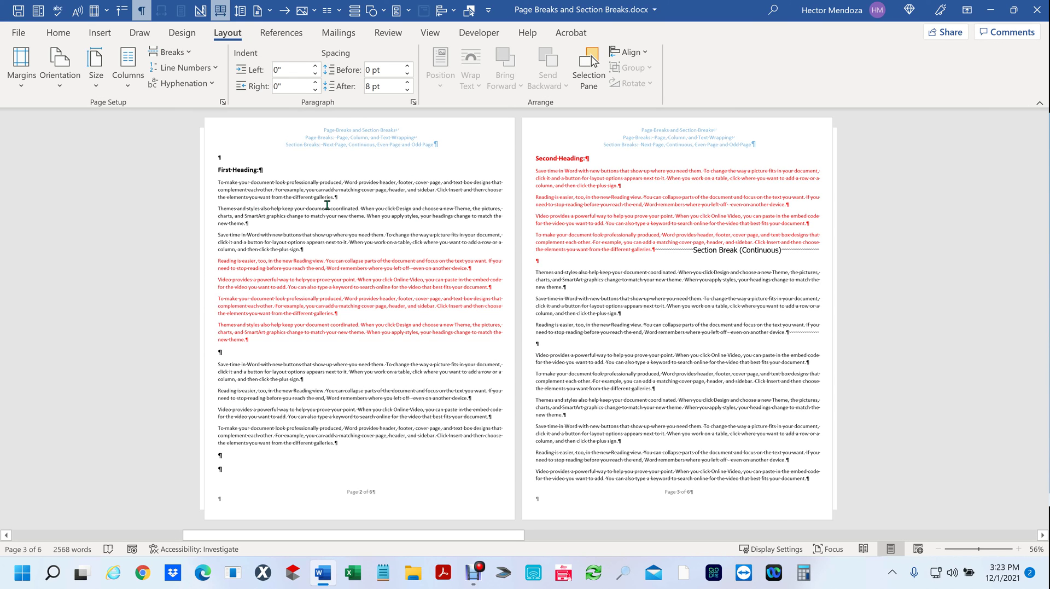
Examine the Continuous section breaks enclosing the three black paragraphs under "Second Heading:" in vertical page view.
click(798, 327)
click(239, 16)
scroll(591, 414, up, 1)
scroll(591, 414, down, 10)
scroll(589, 414, up, 10)
scroll(588, 414, down, 1)
drag(628, 254, 645, 250)
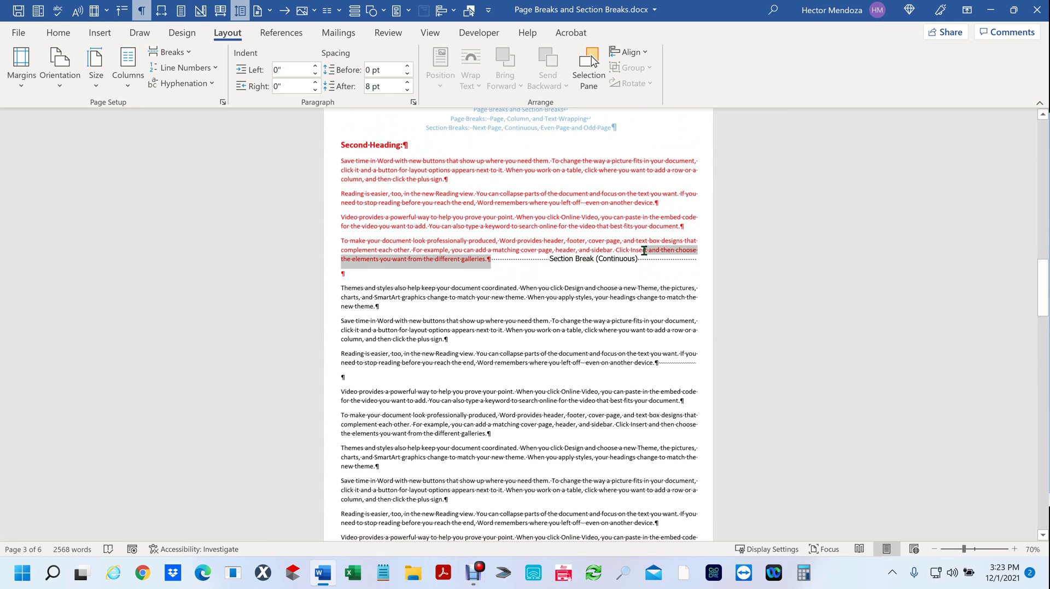
double_click(643, 250)
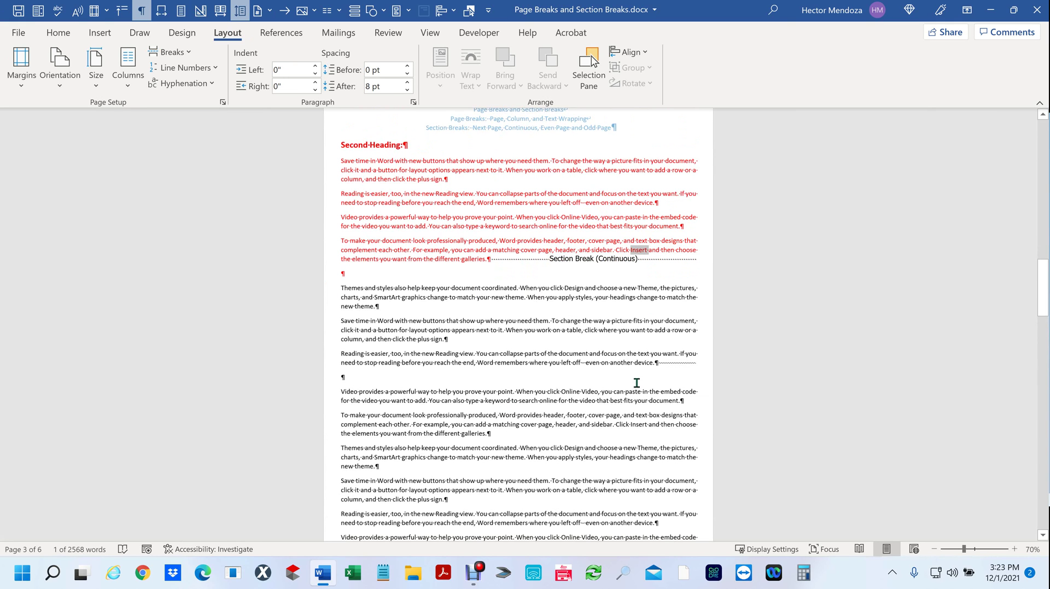
click(718, 363)
drag(339, 288, 654, 365)
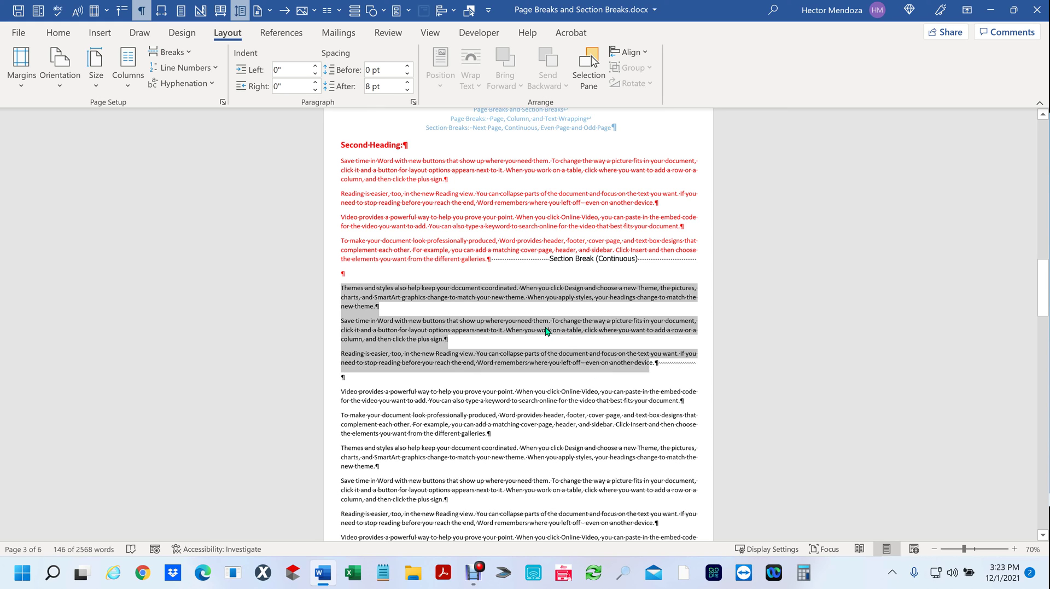
Set the left and right margins to 1 inch for only the section holding the three black paragraphs.
click(484, 321)
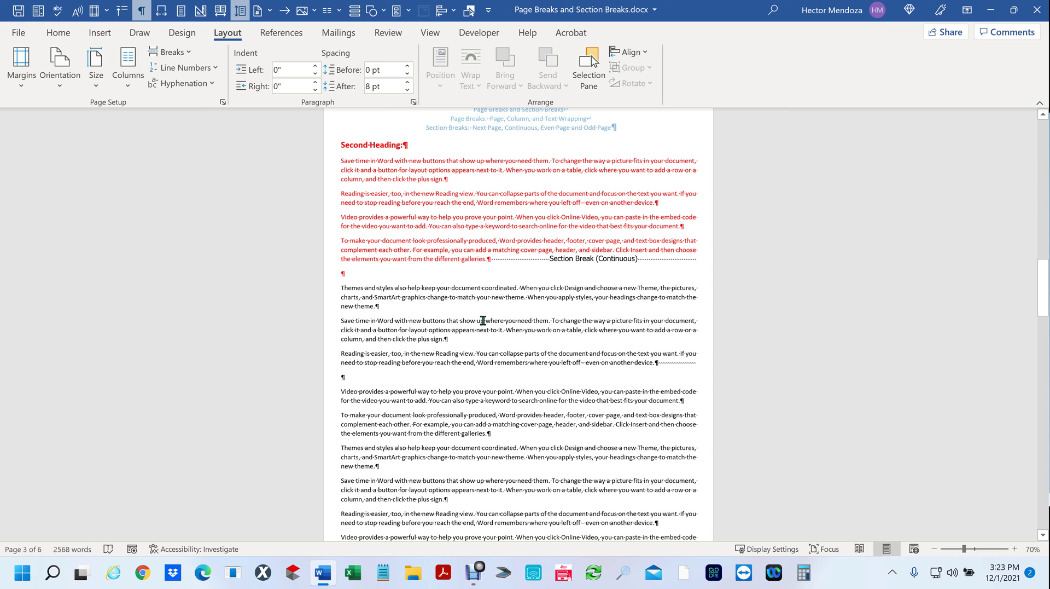
click(26, 86)
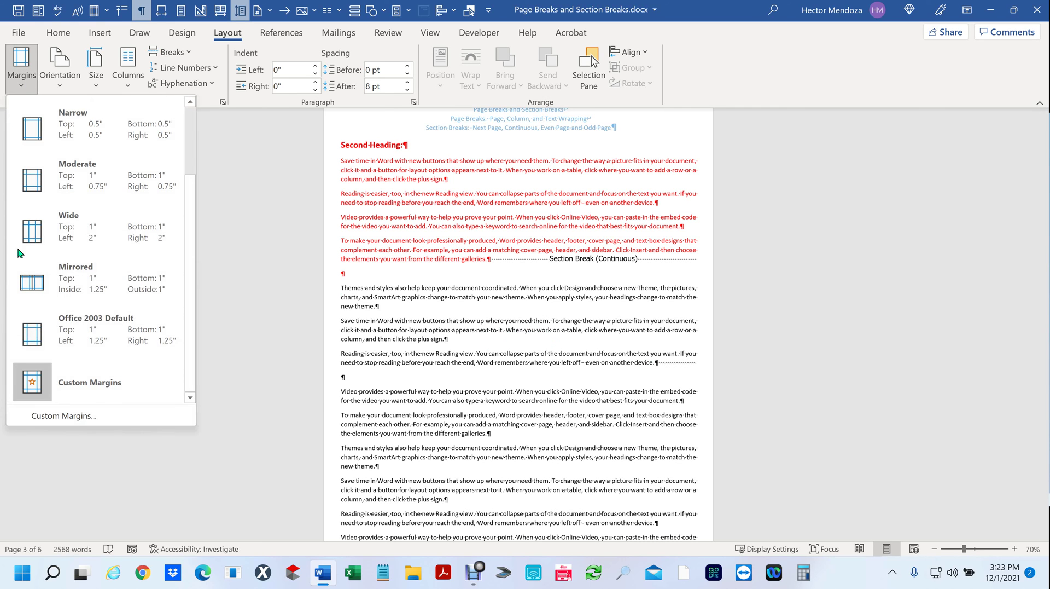
click(75, 417)
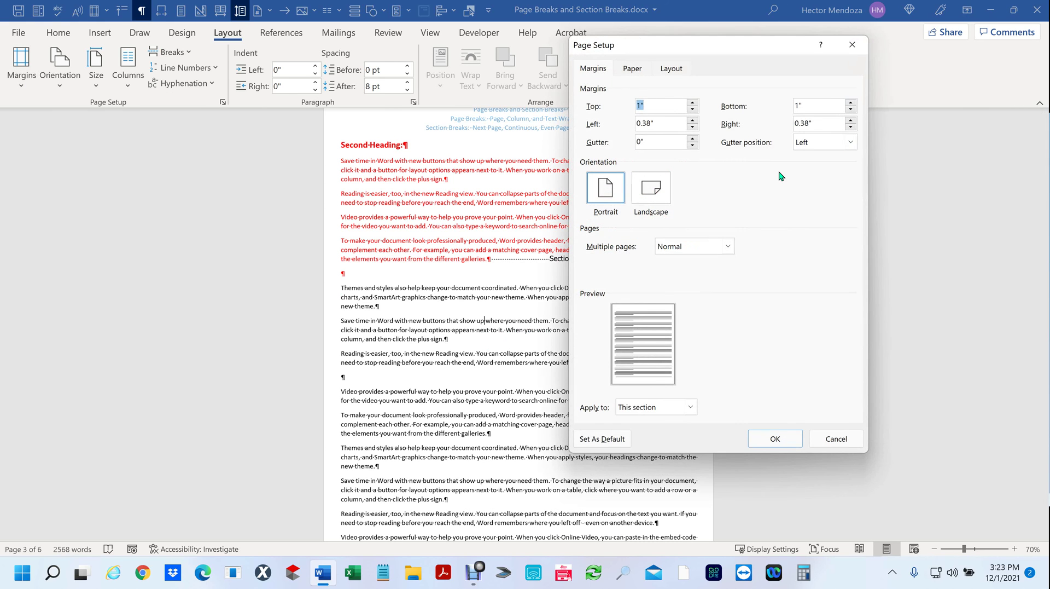
key(Tab)
text(1)
drag(824, 123, 733, 127)
text(1)
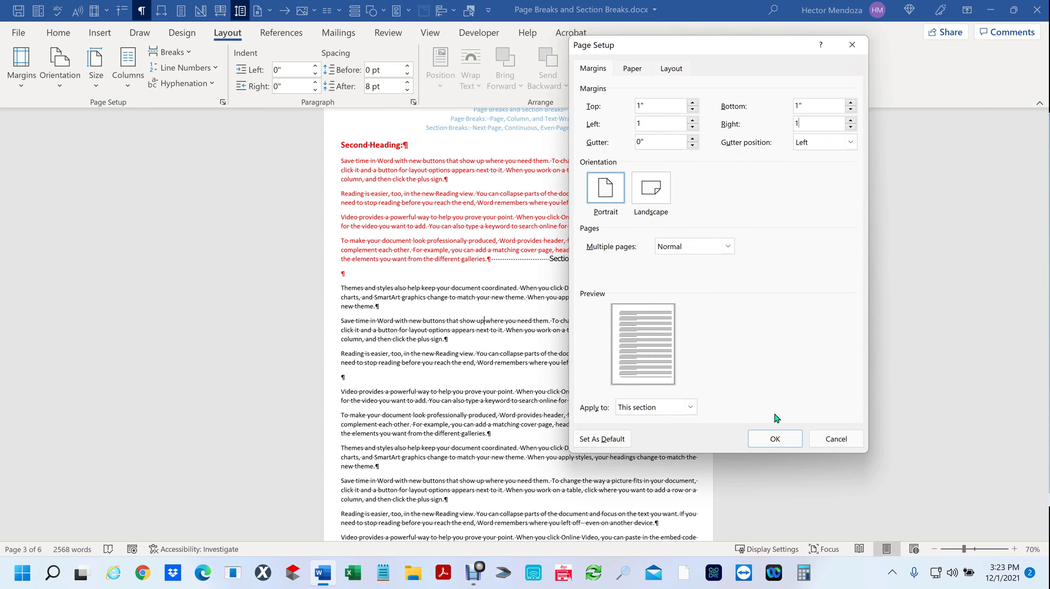
click(775, 439)
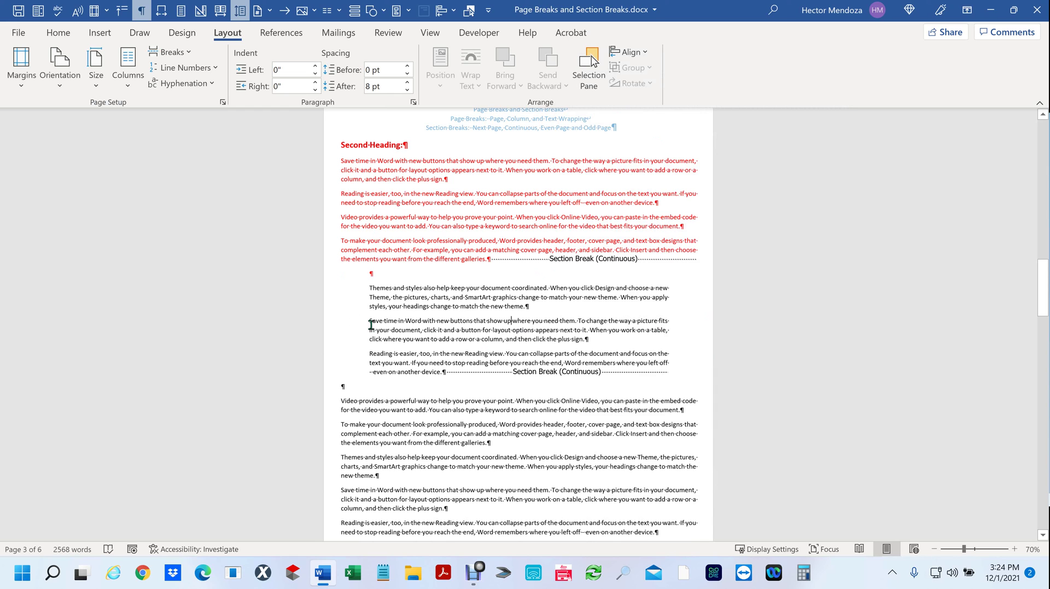
Remove both Continuous section breaks and the 1-inch section margins around the three black paragraphs, keeping the blank paragraphs.
click(371, 289)
key(Delete)
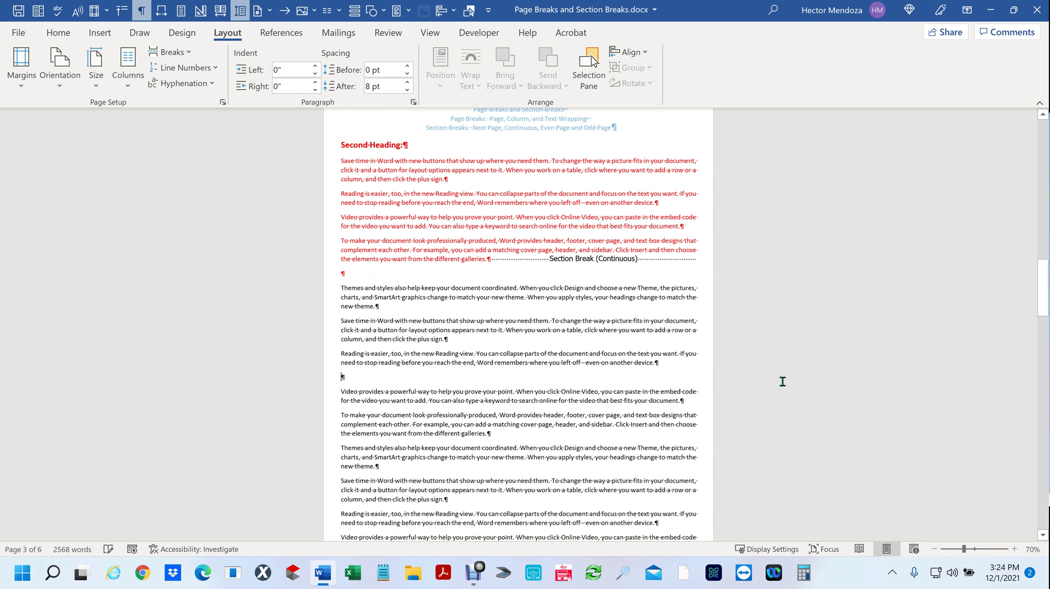
key(Up)
key(Up)
key(Up)
key(Up)
key(BackSpace)
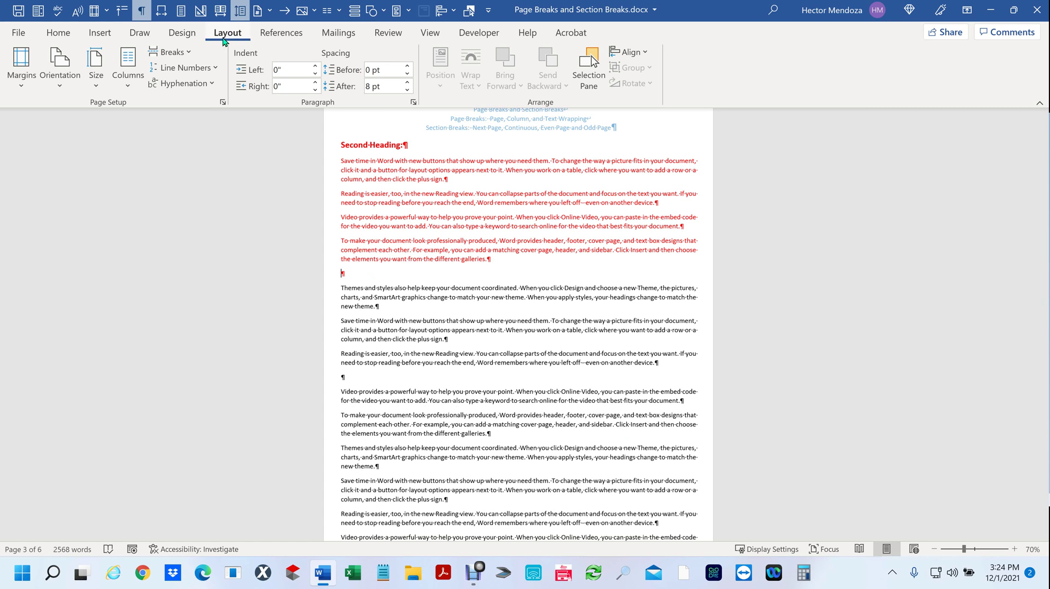
Review the available page and section break types, and look over the whole document in side-to-side page view.
click(189, 55)
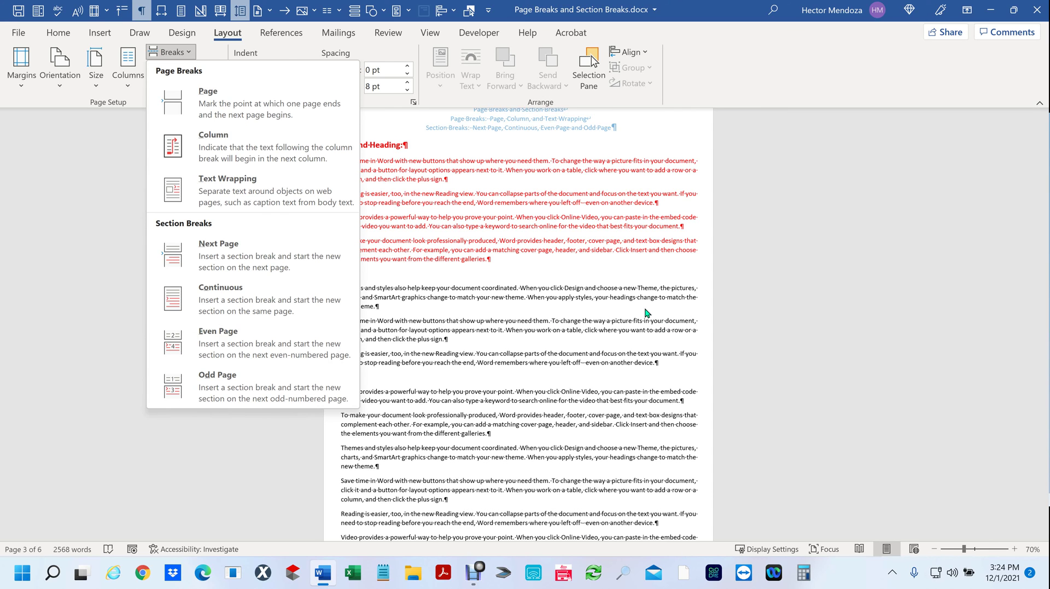
click(622, 333)
scroll(622, 330, down, 4)
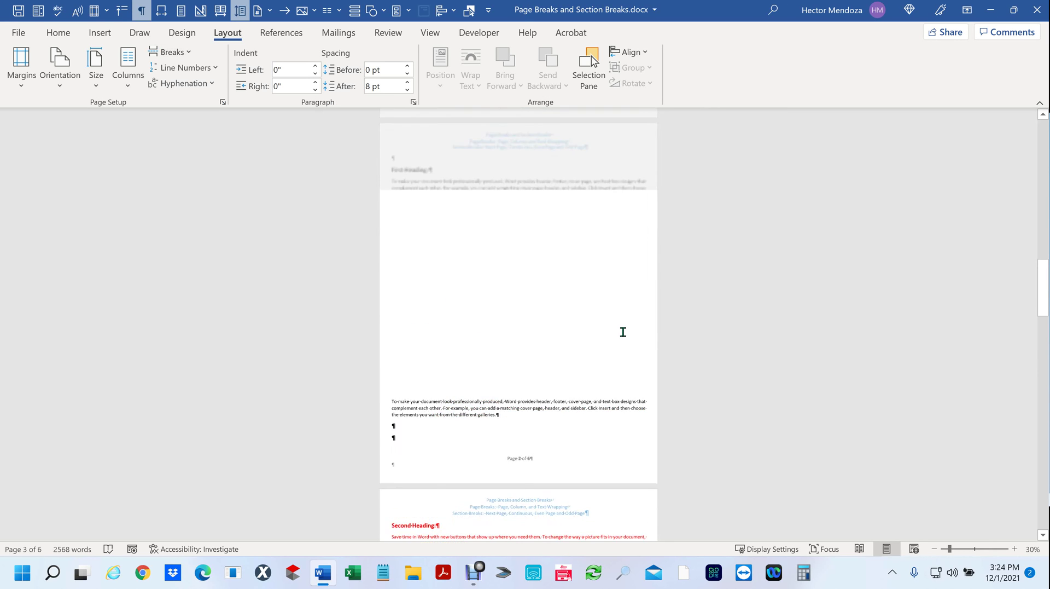
scroll(574, 340, up, 2)
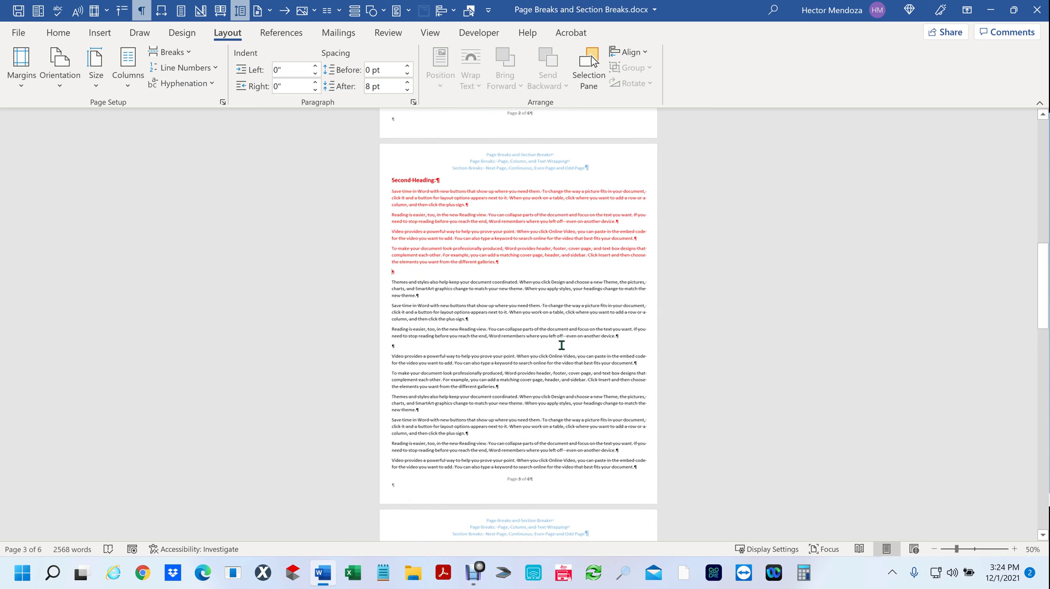
click(220, 10)
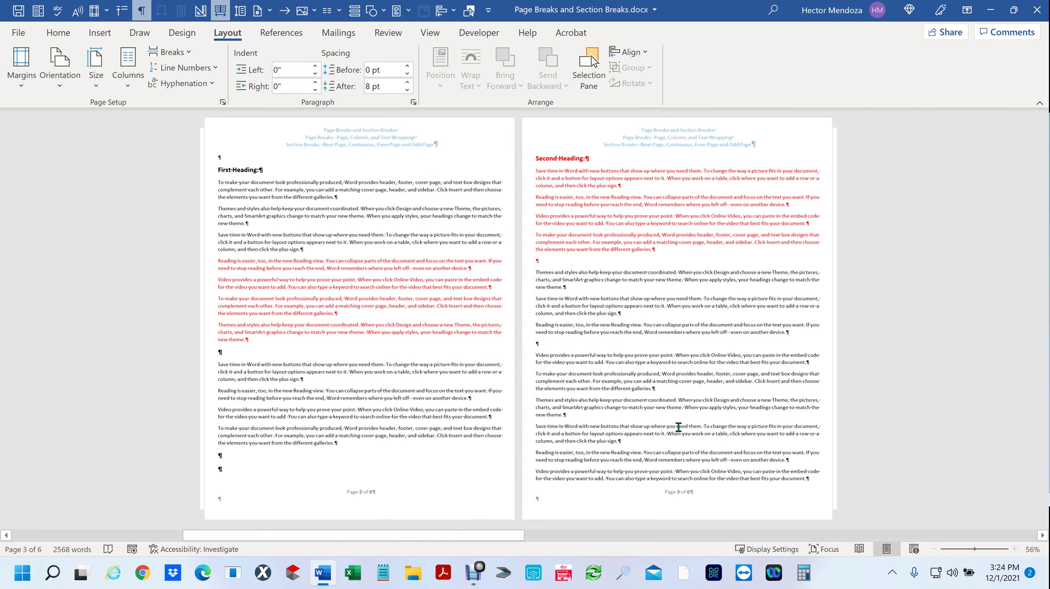
scroll(678, 427, down, 3)
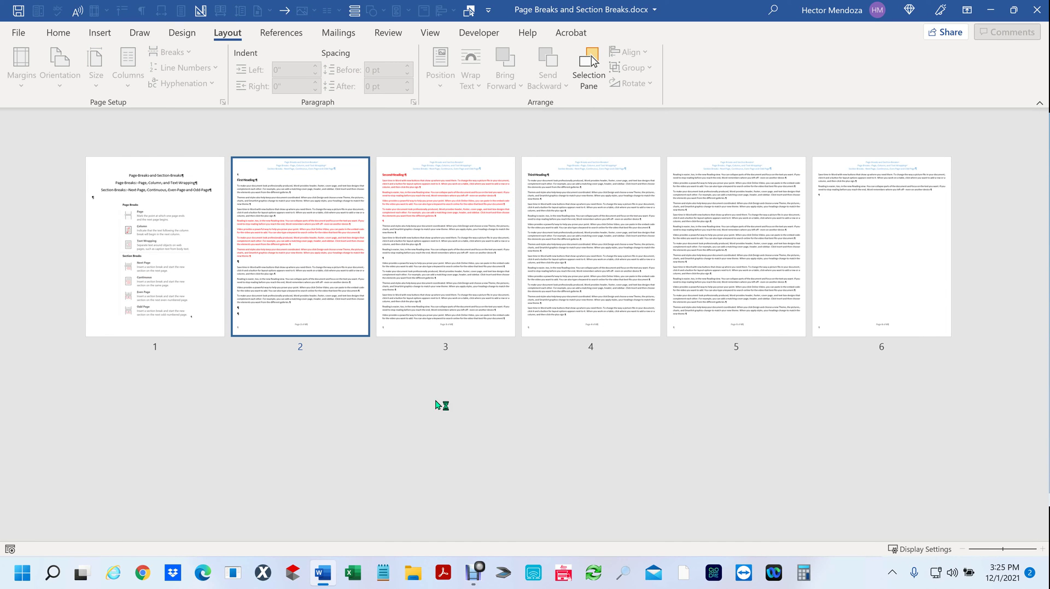
scroll(339, 263, up, 3)
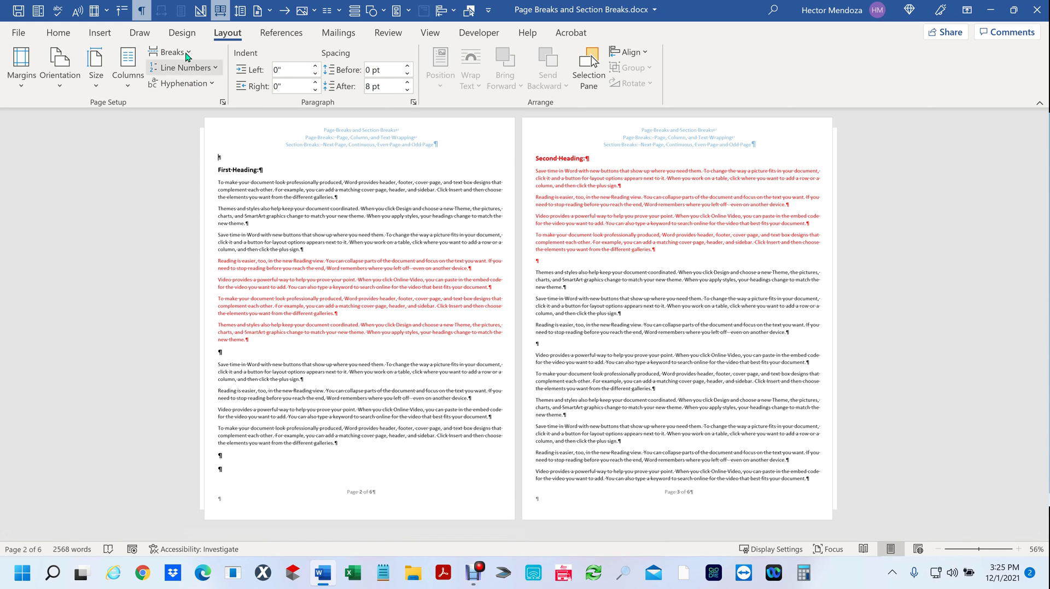
Set a 1-inch gutter at the Left position for the whole document.
click(18, 84)
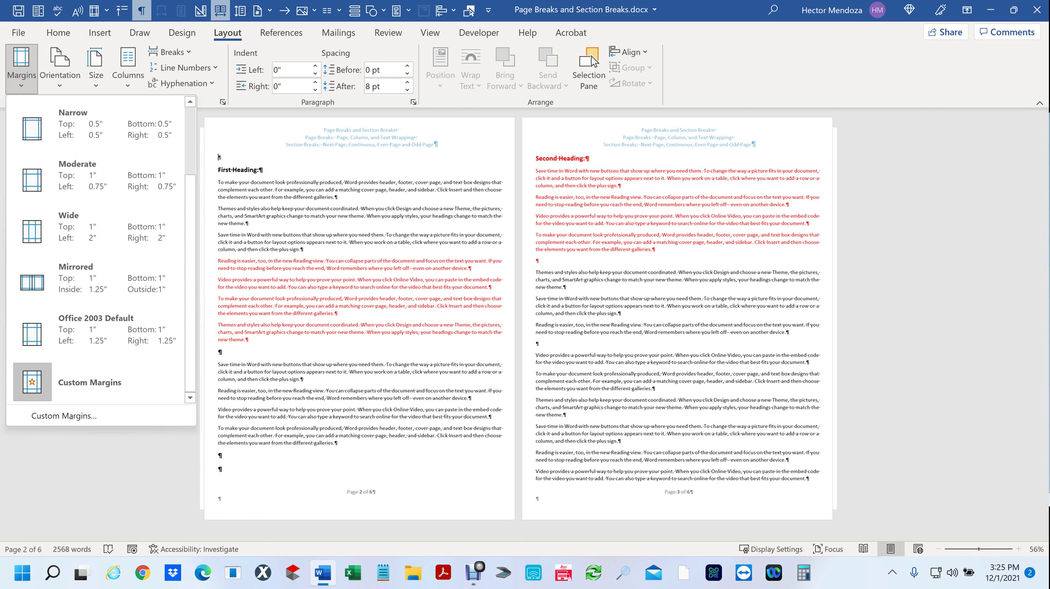
click(75, 419)
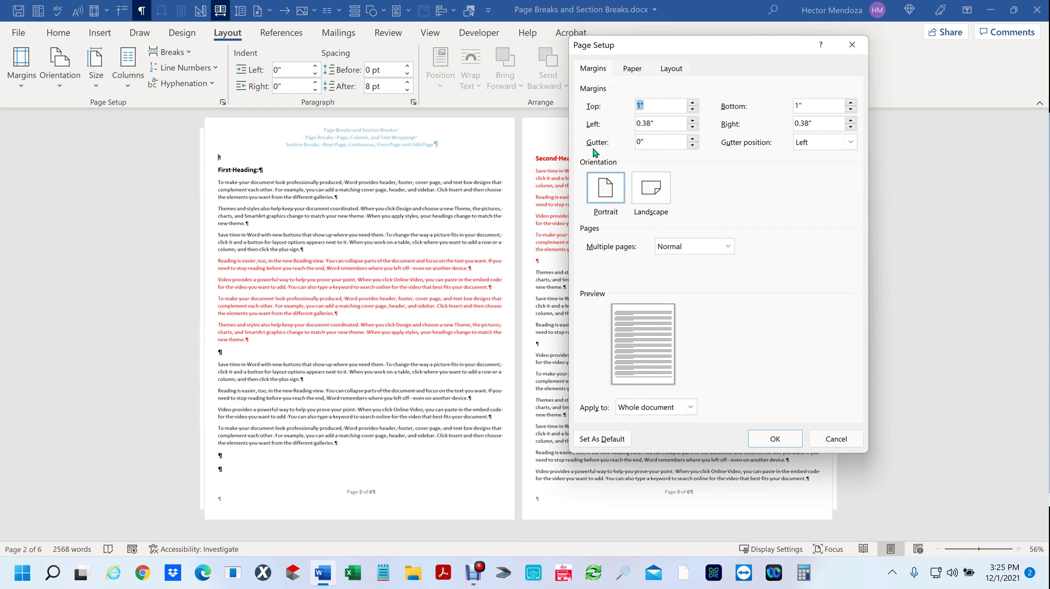
drag(664, 142, 616, 137)
click(851, 142)
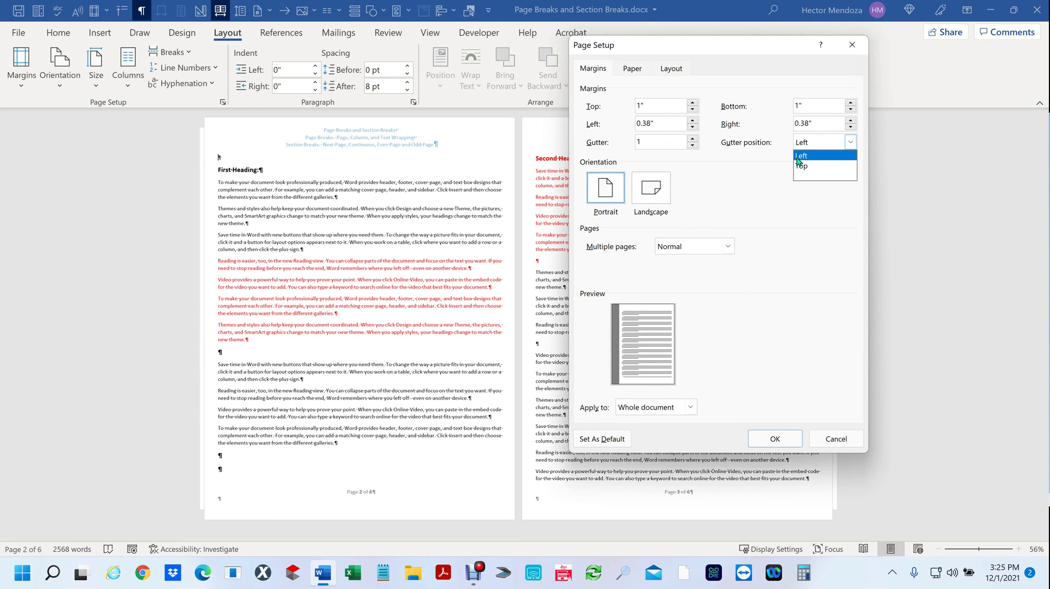
click(818, 145)
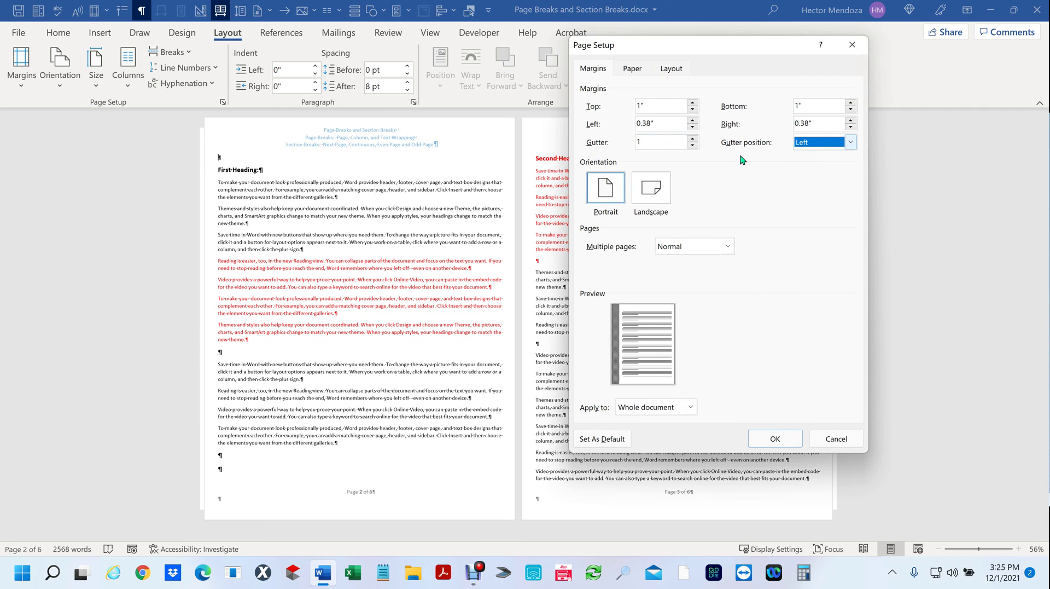
click(775, 438)
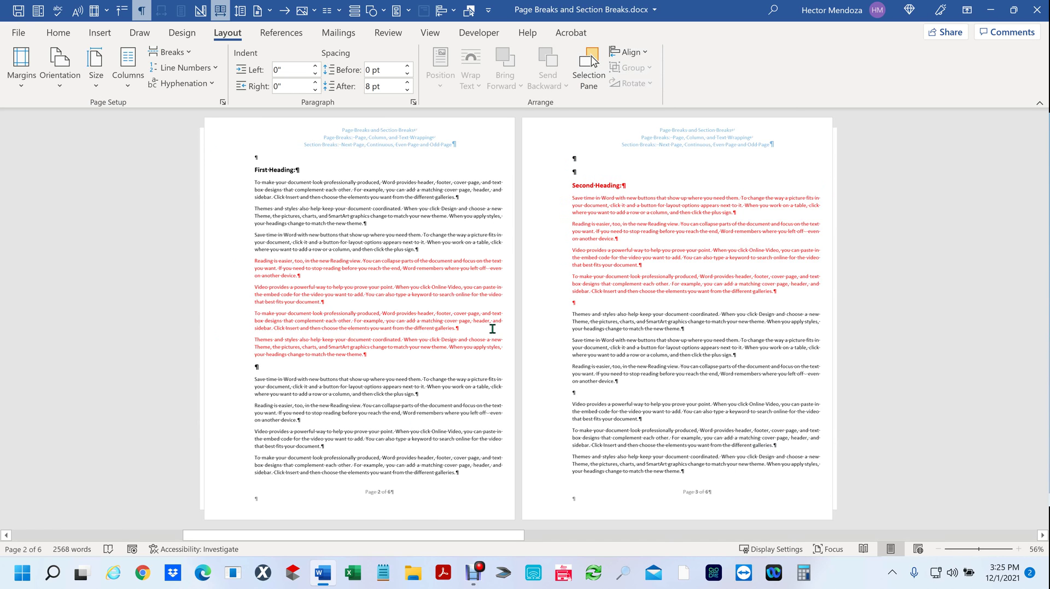
Check the left gutter on every page through the last one, and return to the title page.
scroll(493, 328, right, 1)
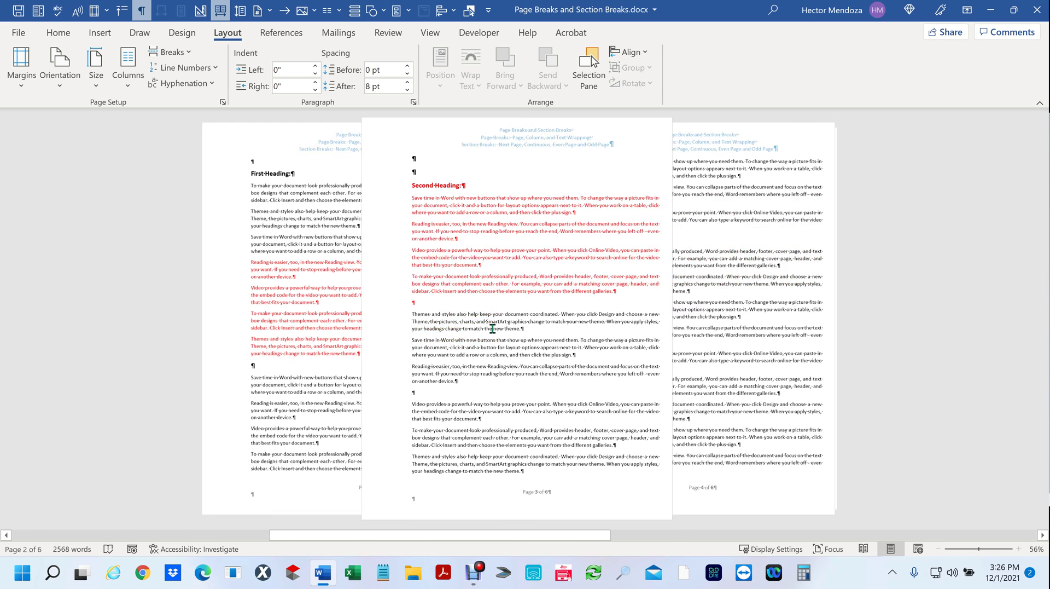
scroll(493, 329, down, 1)
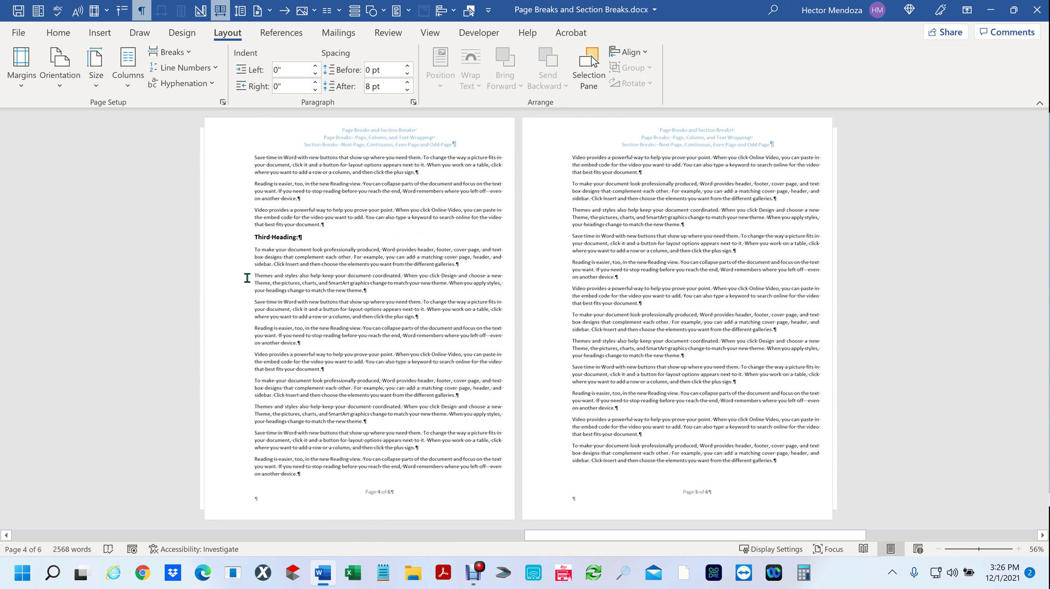
scroll(311, 354, down, 3)
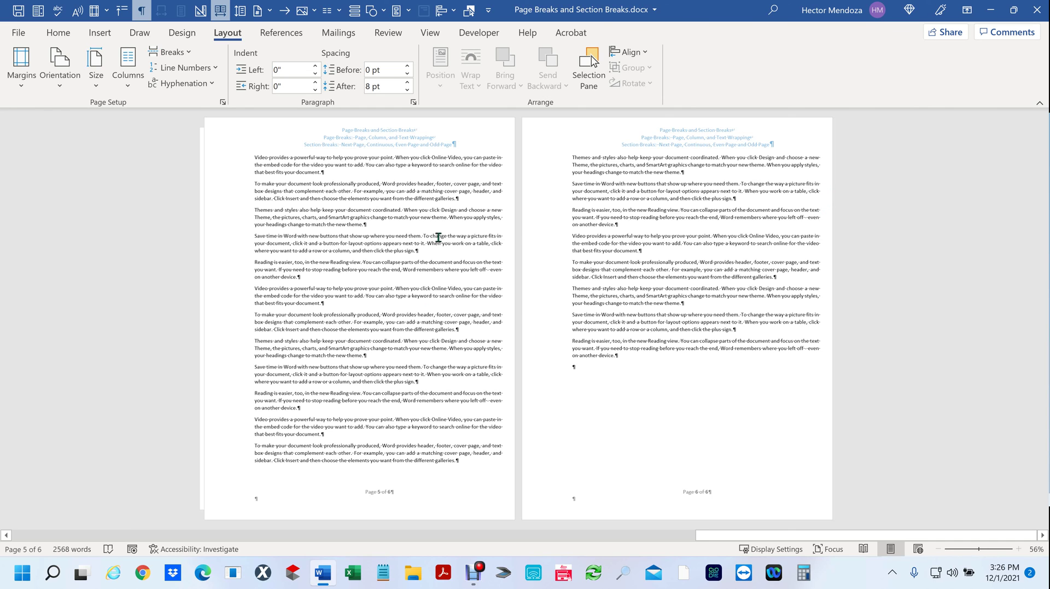
scroll(395, 249, up, 1)
click(396, 249)
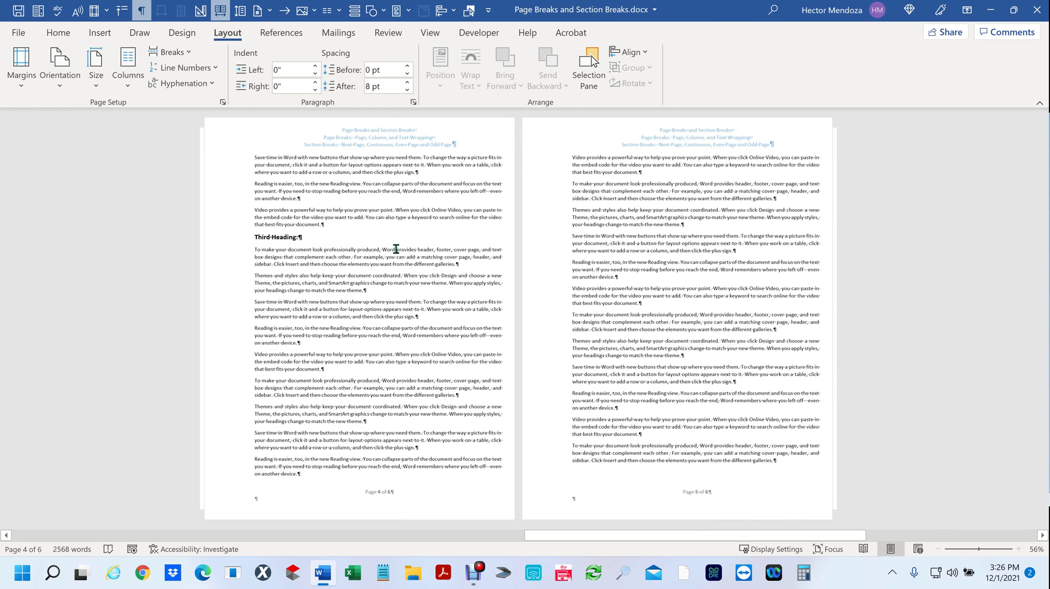
scroll(396, 248, up, 5)
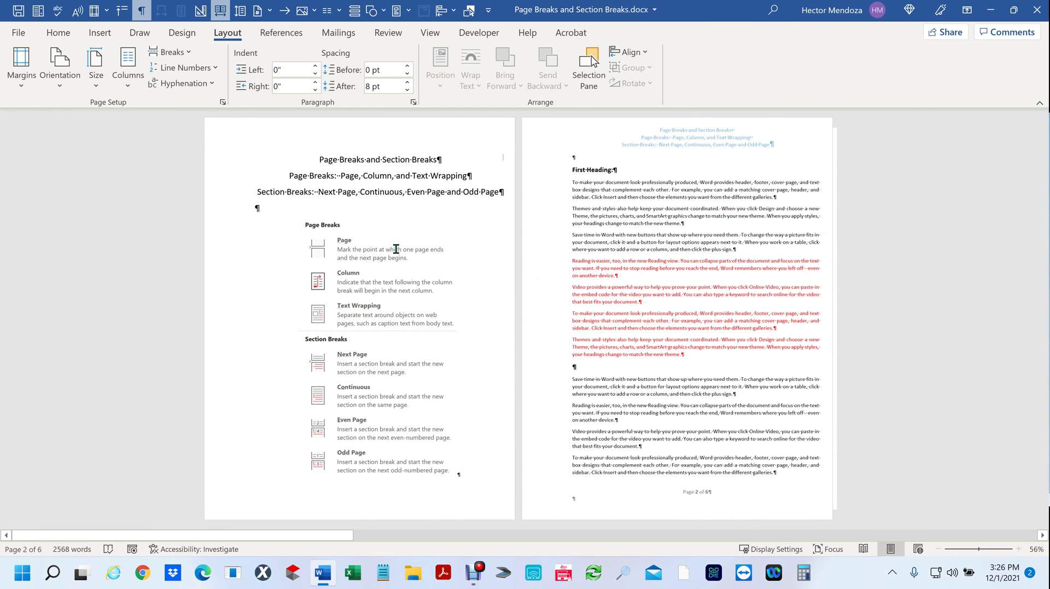
Set the multiple-pages margin option to Mirror margins for the whole document.
click(20, 88)
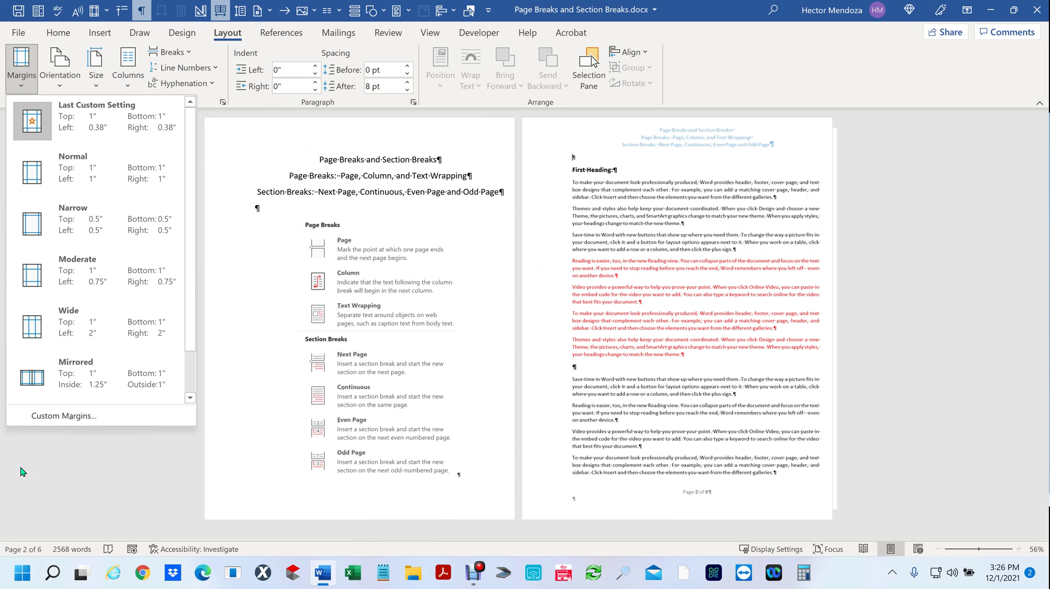
click(64, 417)
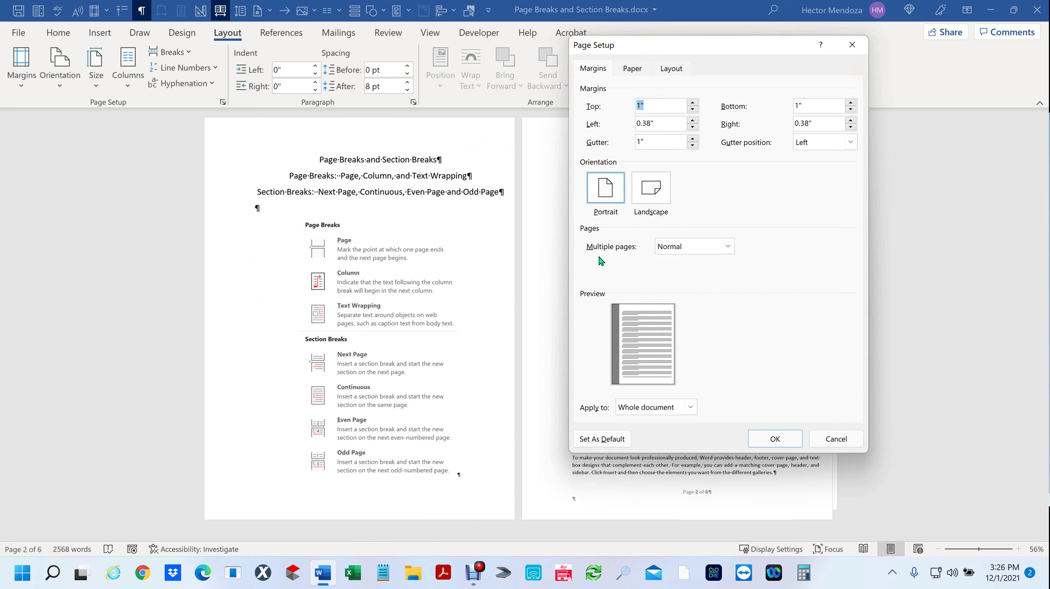
click(730, 247)
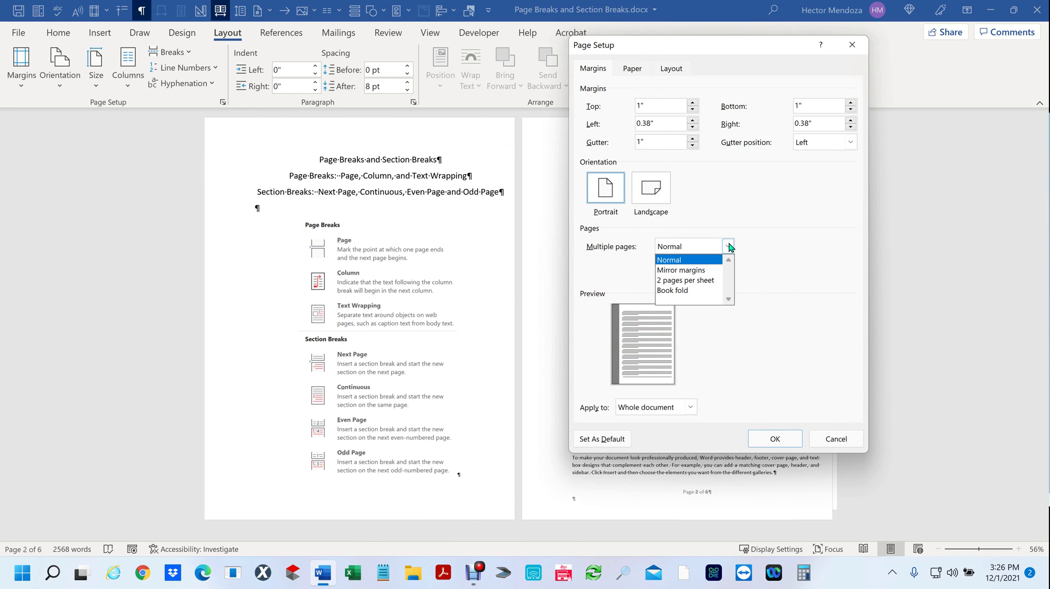
click(687, 270)
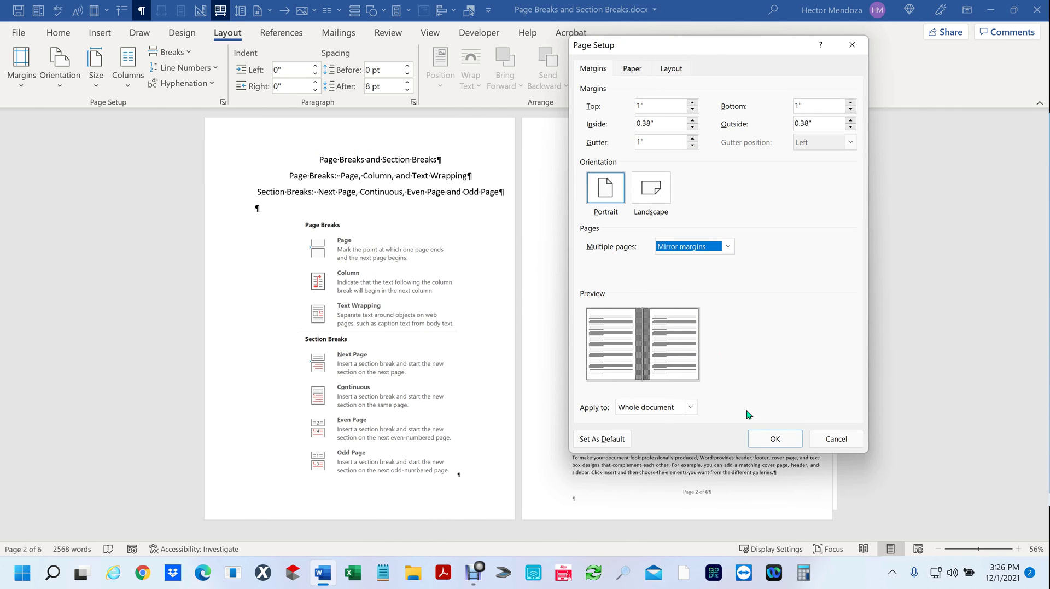
click(774, 441)
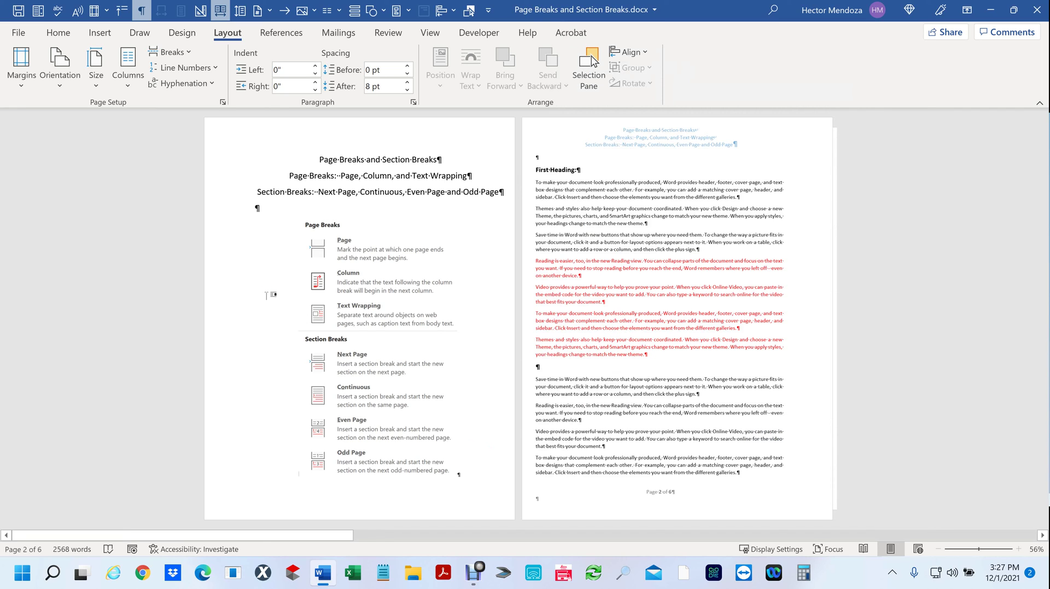
Check how the gutter alternates between inside edges on the title page and pages 2 to 4, comparing facing pages.
click(265, 268)
scroll(818, 370, down, 1)
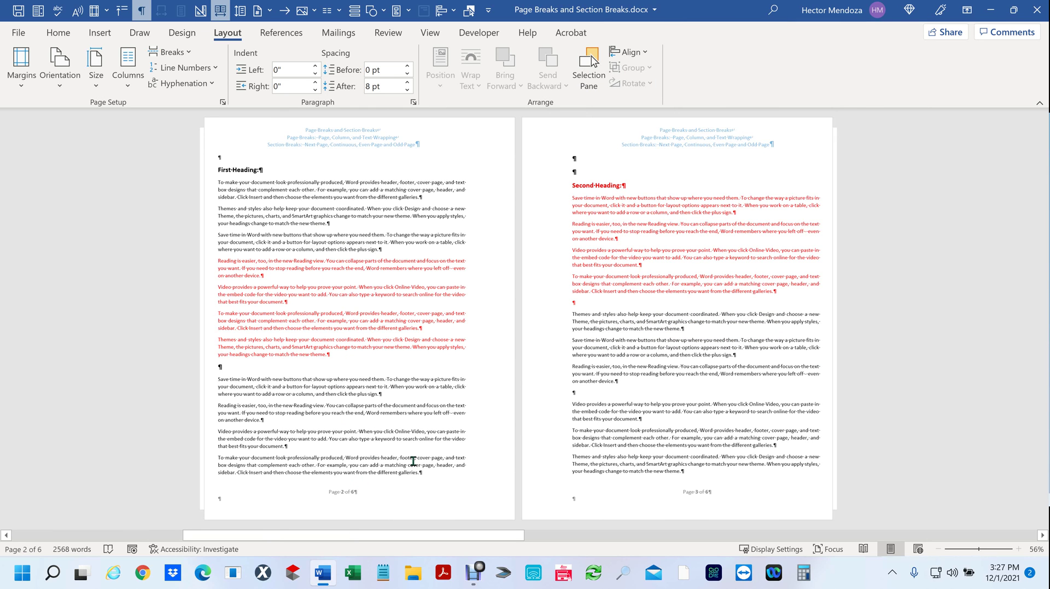
scroll(613, 385, down, 1)
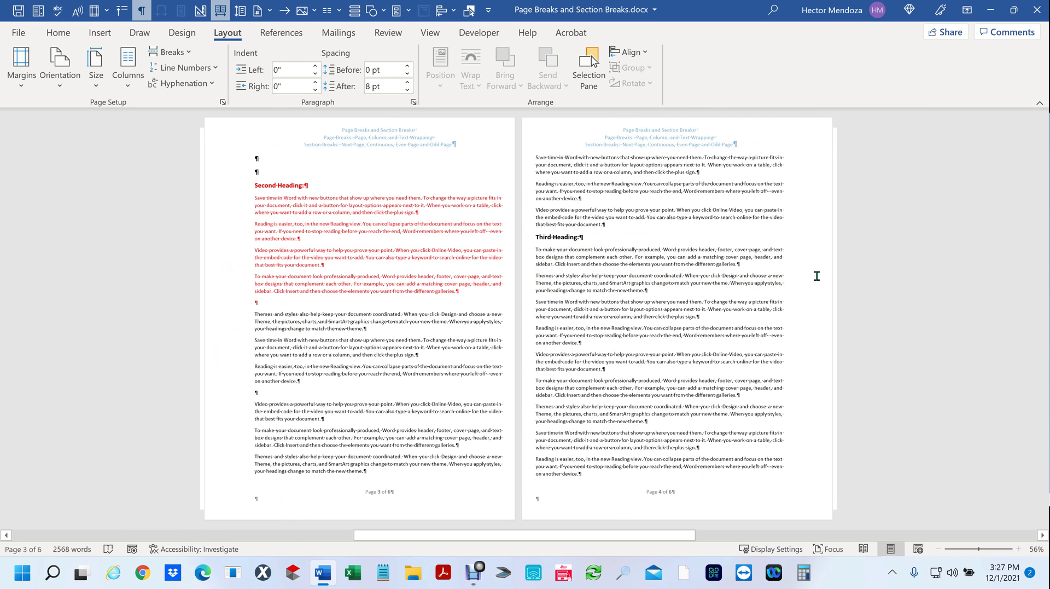
scroll(817, 276, up, 2)
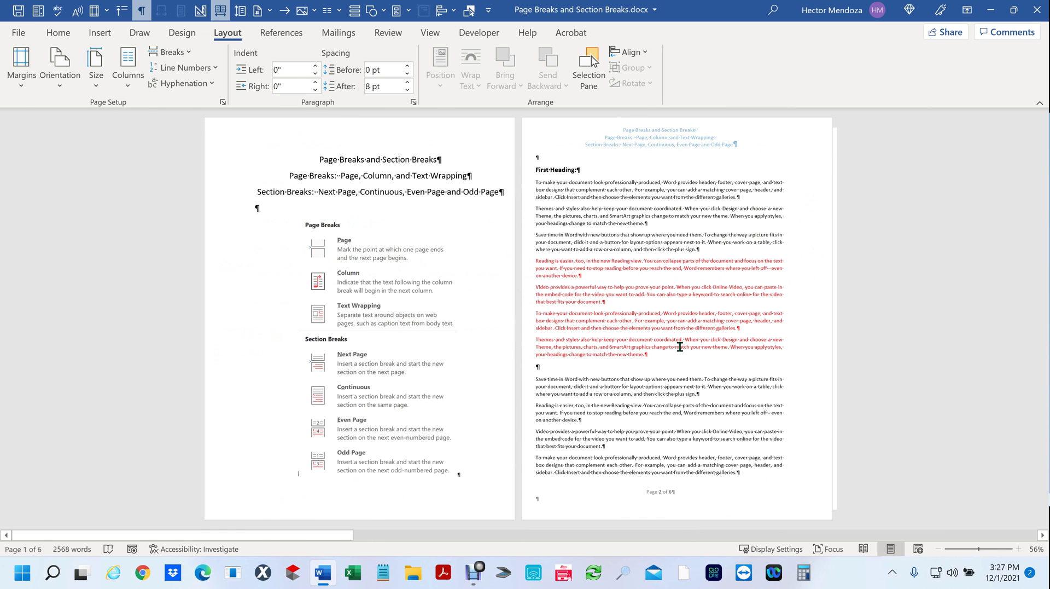
scroll(680, 346, down, 1)
scroll(680, 347, up, 1)
click(392, 226)
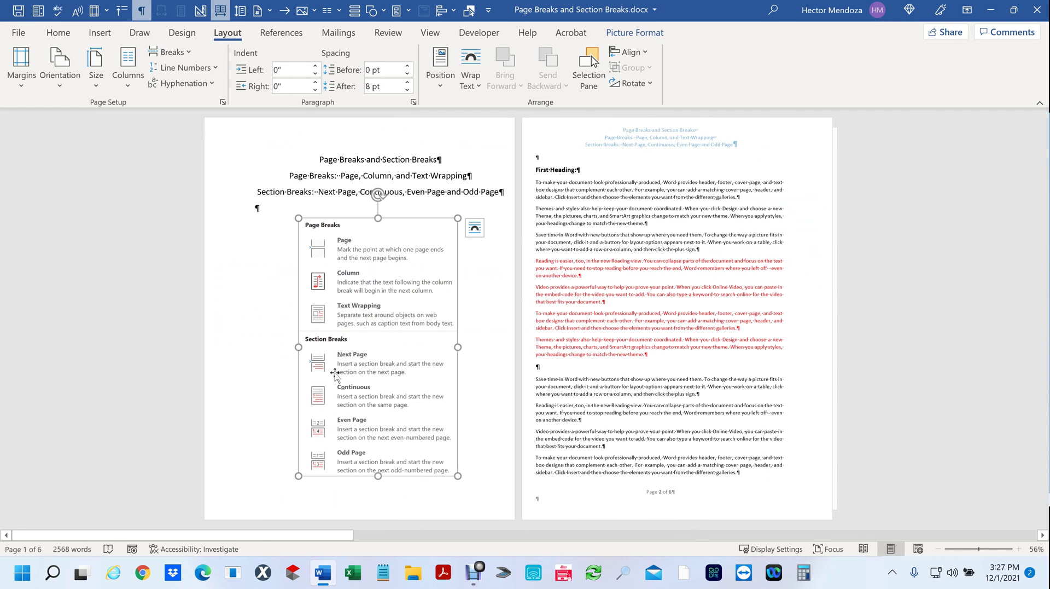
click(614, 346)
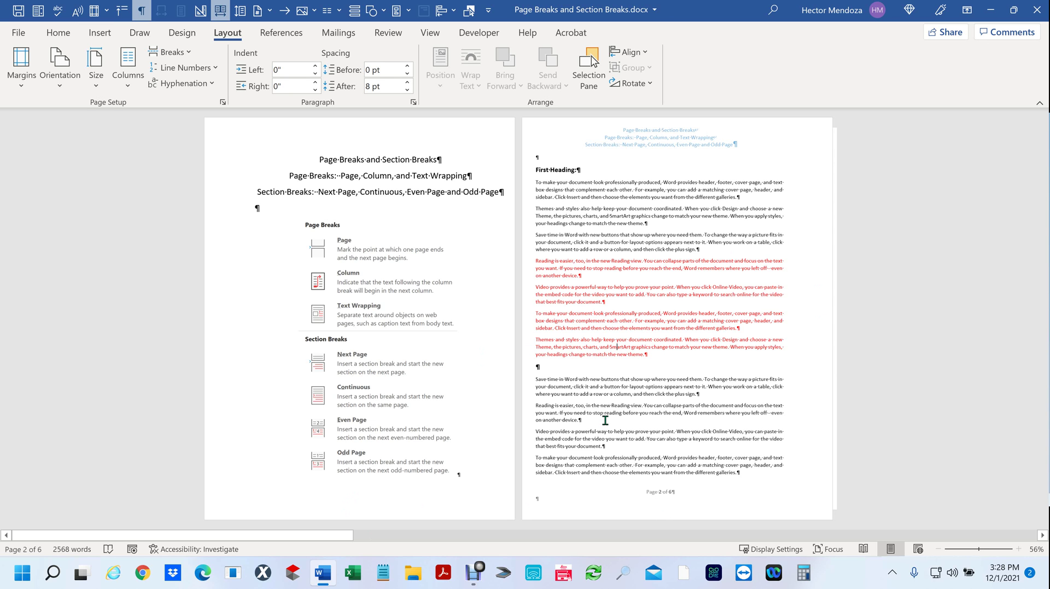
scroll(605, 420, down, 2)
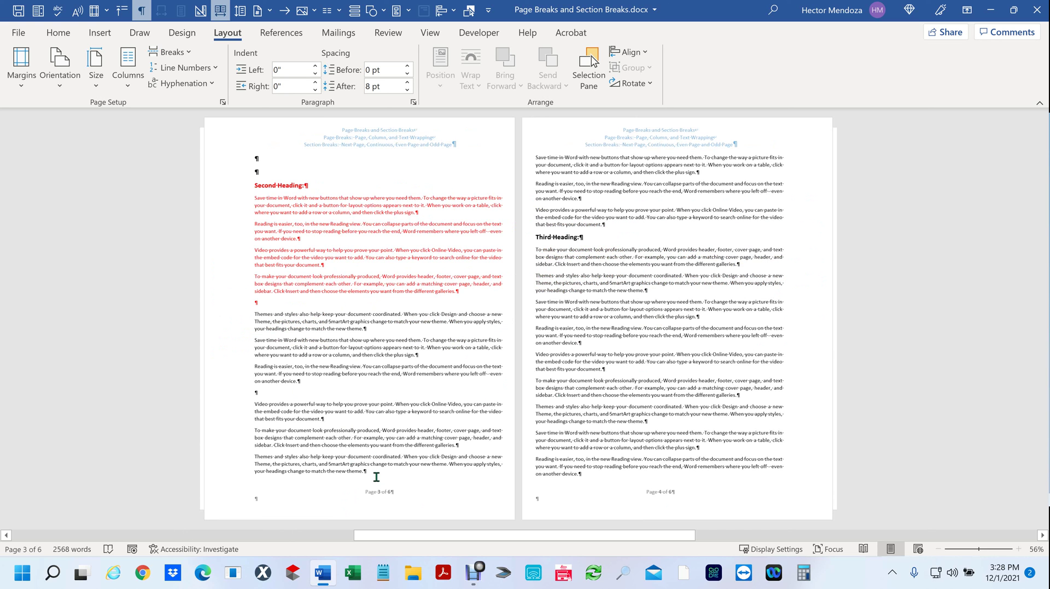
scroll(392, 494, up, 1)
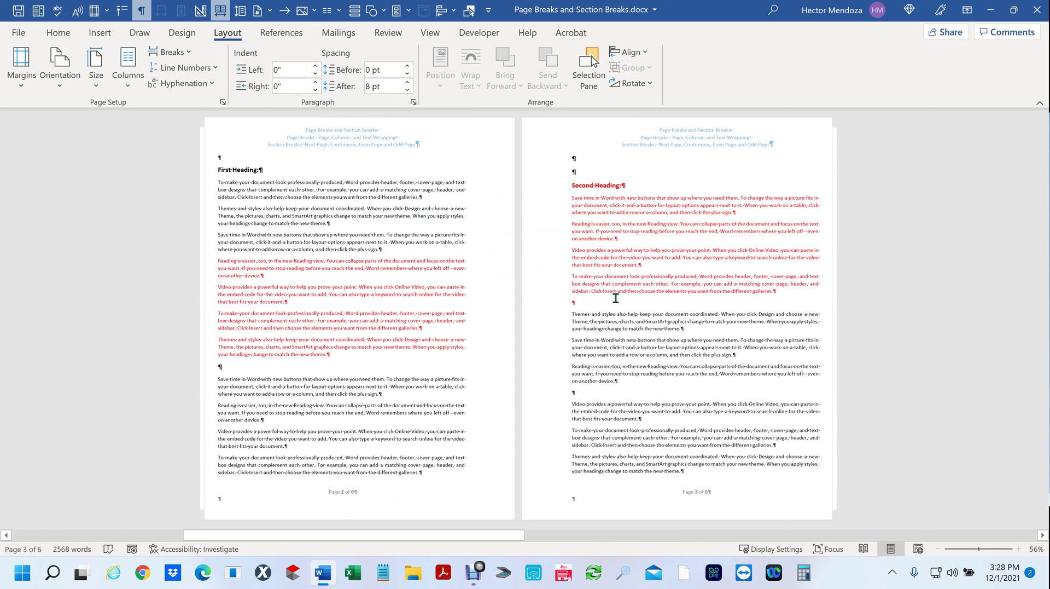
scroll(365, 461, up, 1)
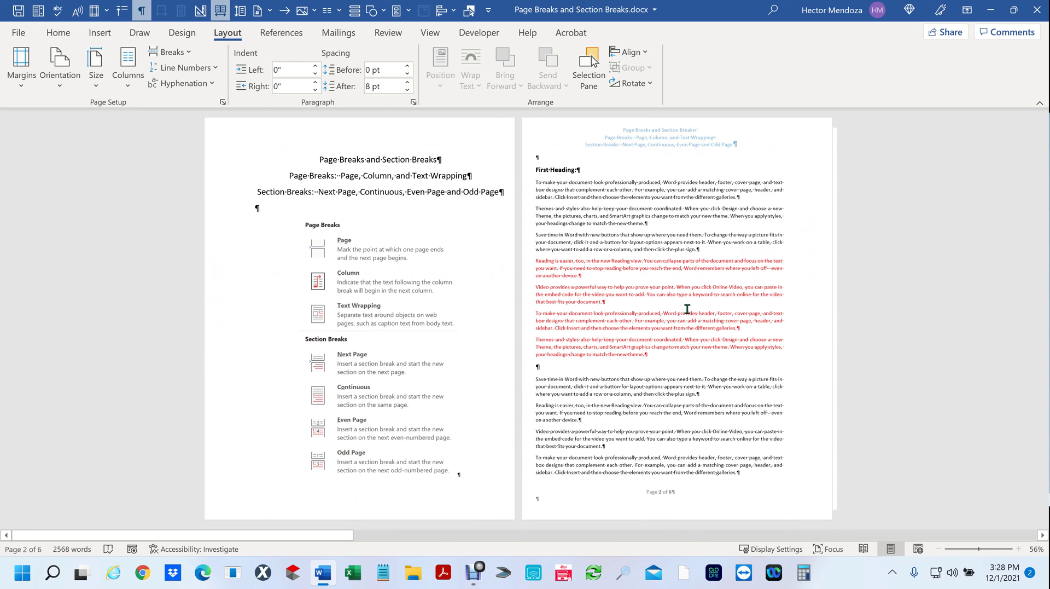
Insert an Odd Page section break at the blank paragraph above First Heading.
click(658, 499)
click(536, 159)
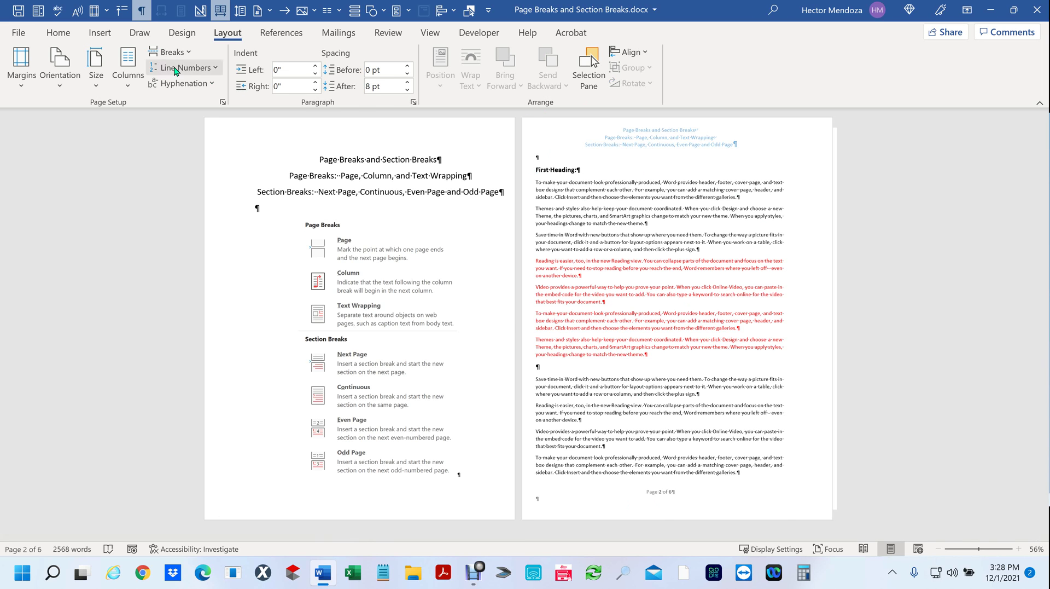
click(192, 52)
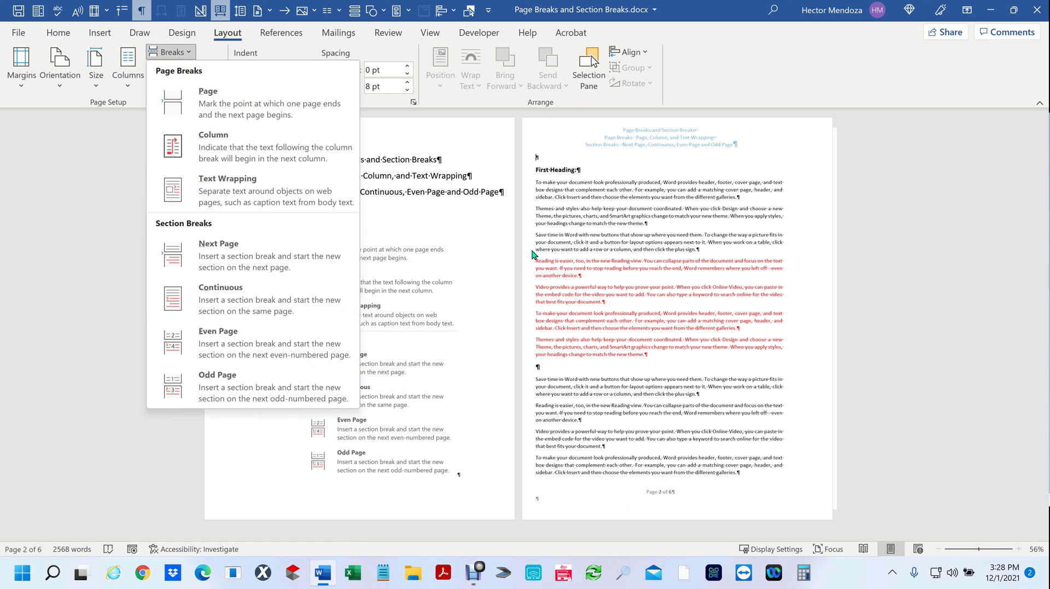
click(224, 390)
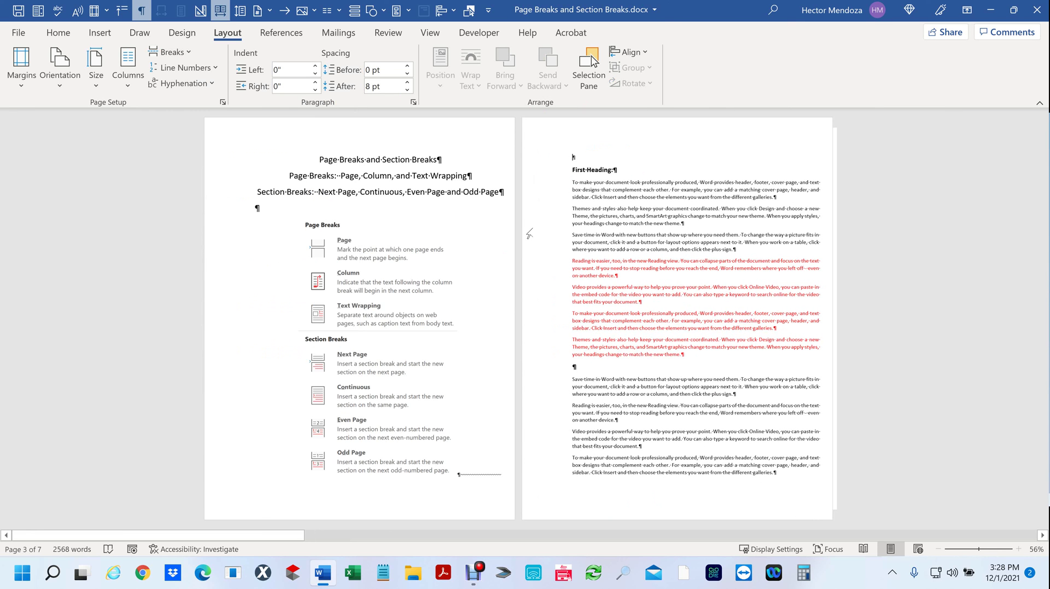
drag(370, 216, 388, 326)
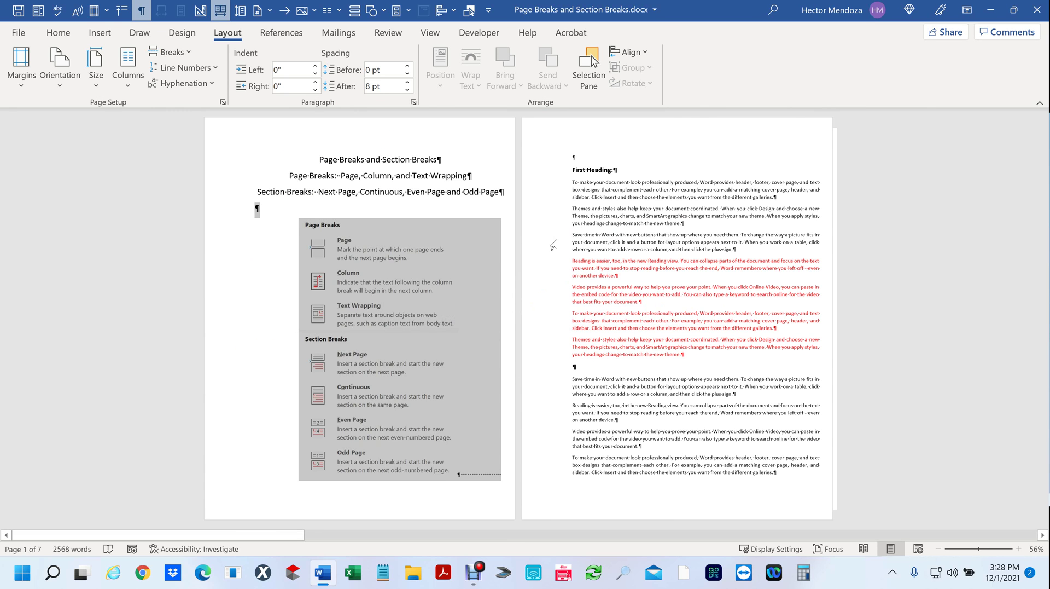
click(553, 245)
click(641, 281)
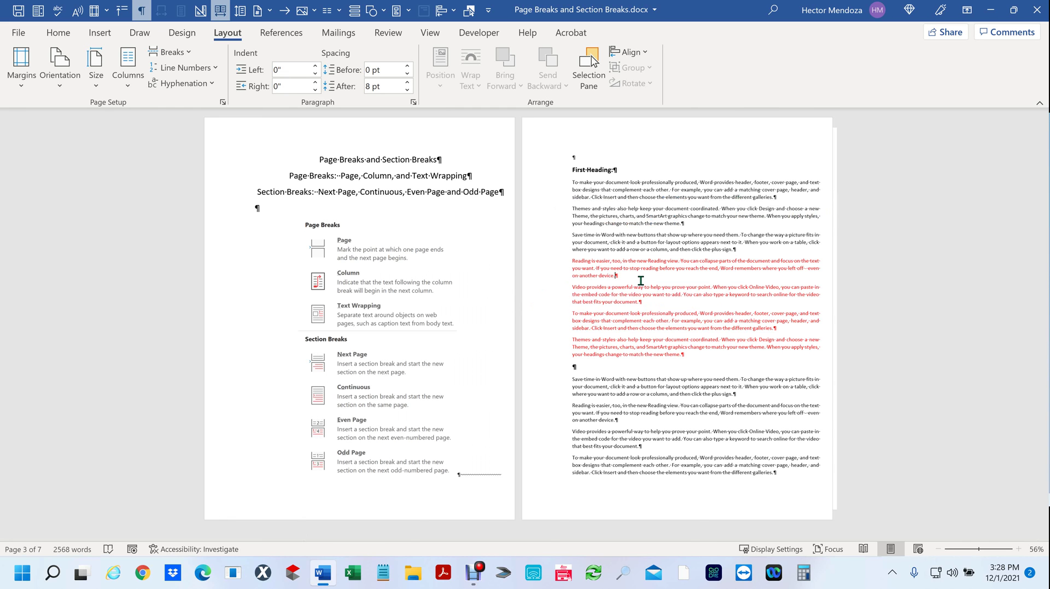
Delete the two blank paragraphs above Second Heading.
scroll(642, 280, down, 1)
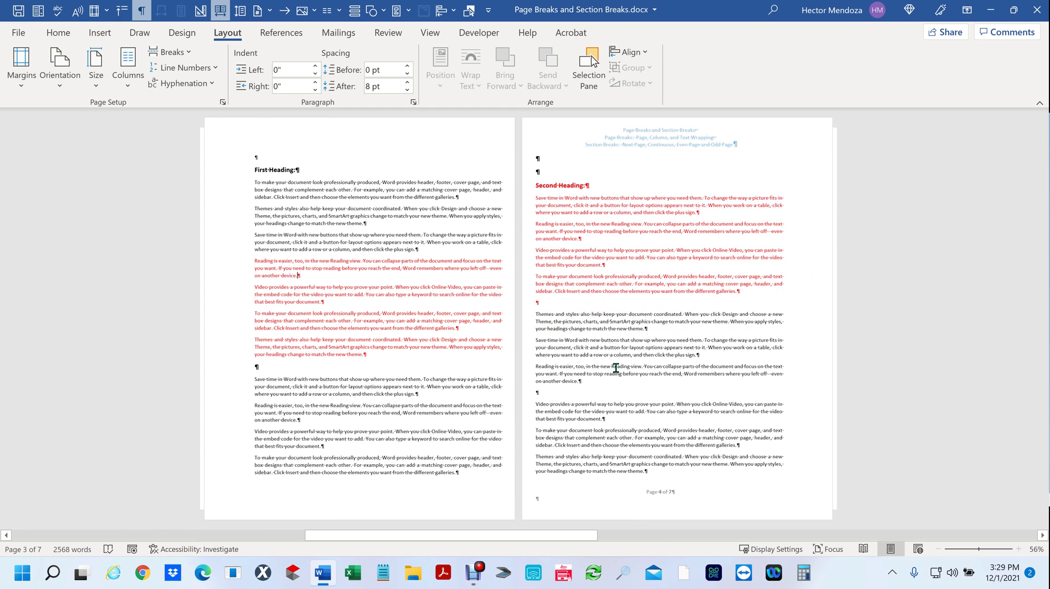
drag(550, 154, 536, 184)
key(Delete)
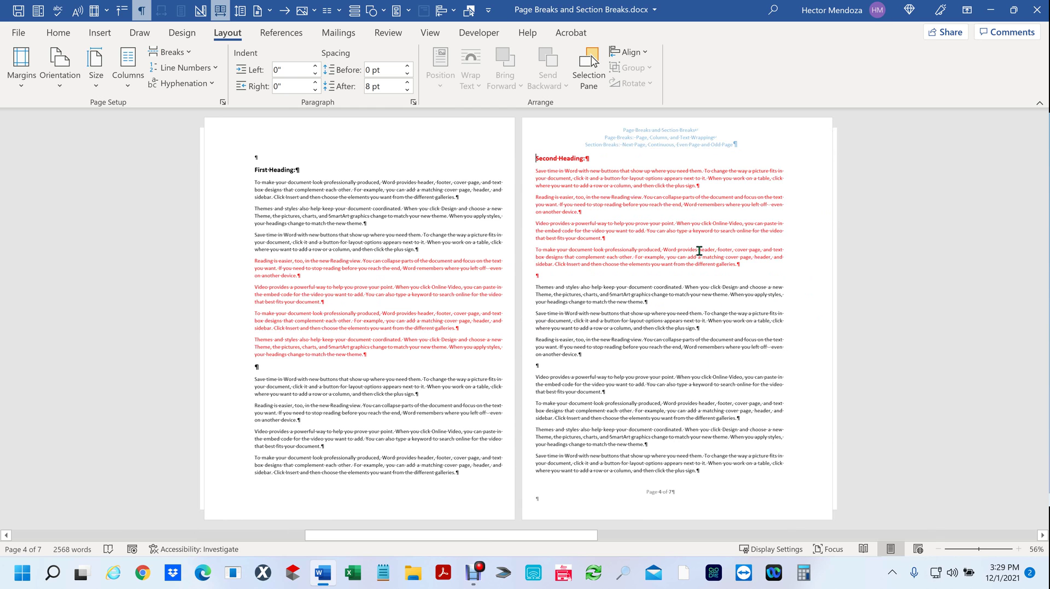
Try to insert a Column break with the six paragraphs below Third Heading selected, and undo it.
scroll(690, 255, down, 1)
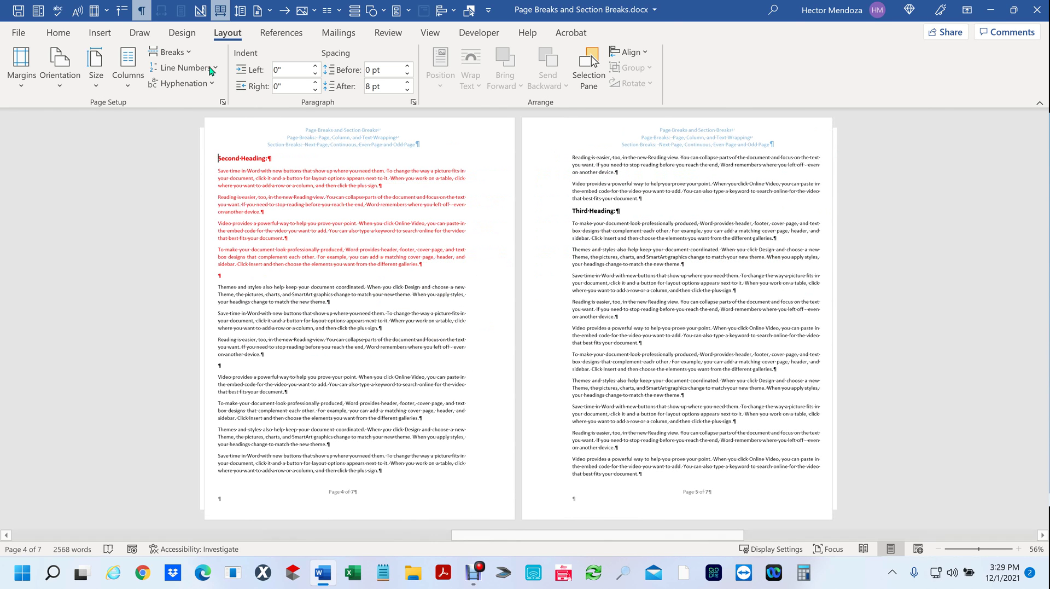
click(191, 53)
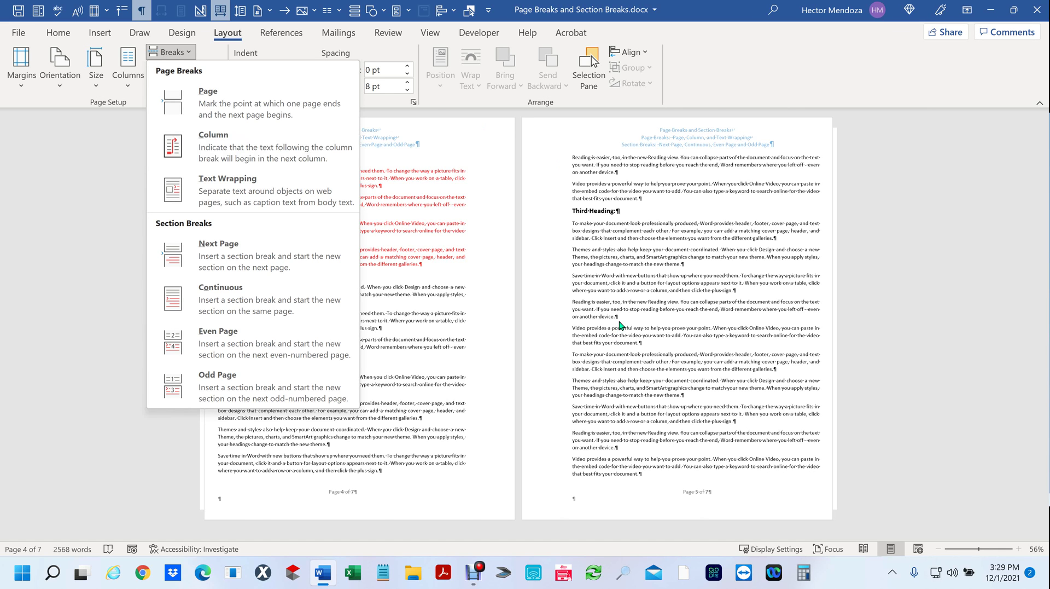
key(Escape)
drag(571, 225, 799, 373)
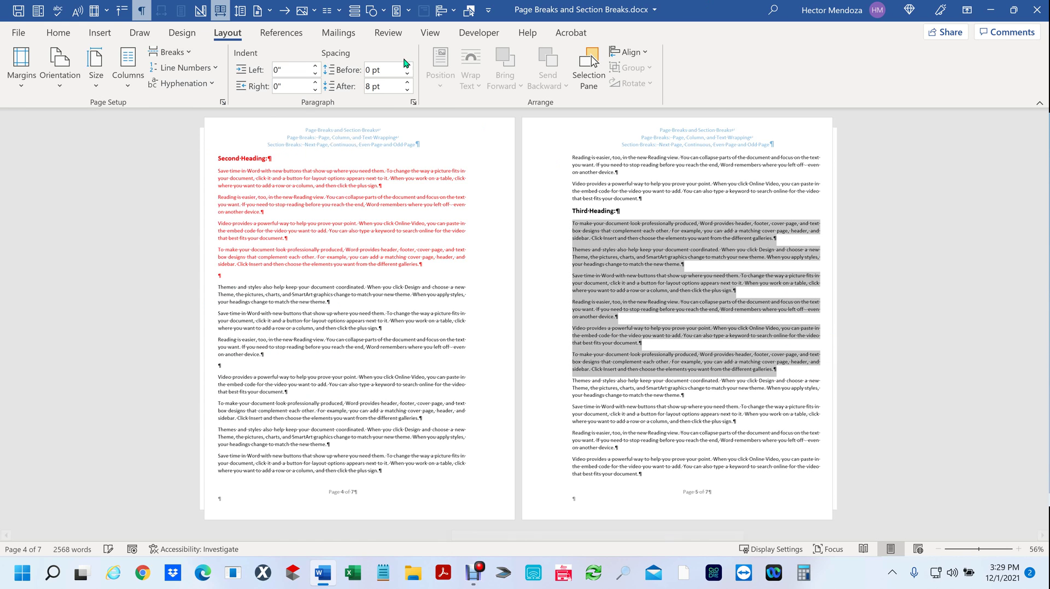
click(188, 58)
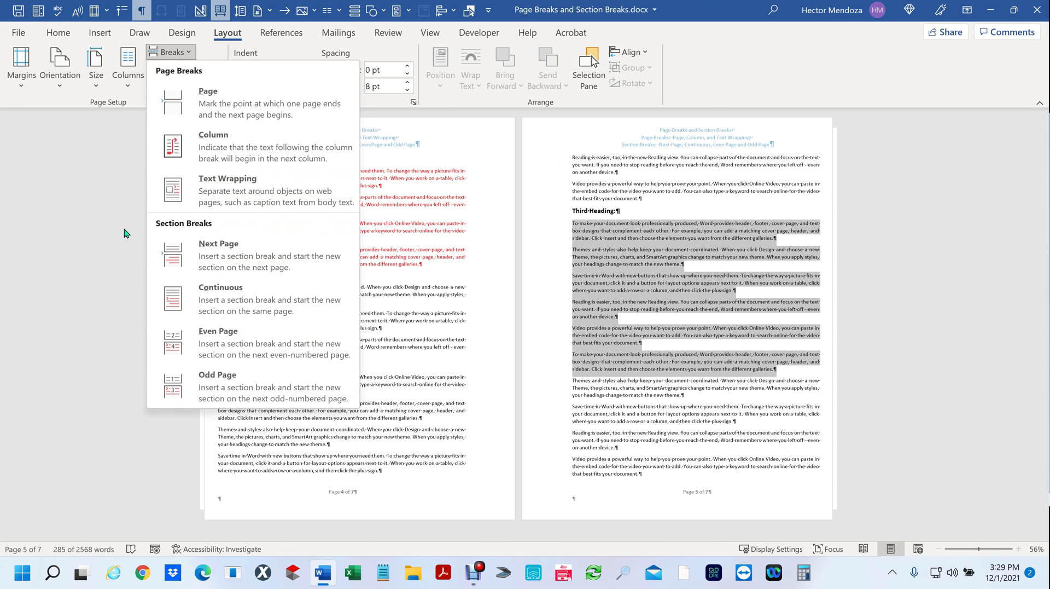
click(214, 159)
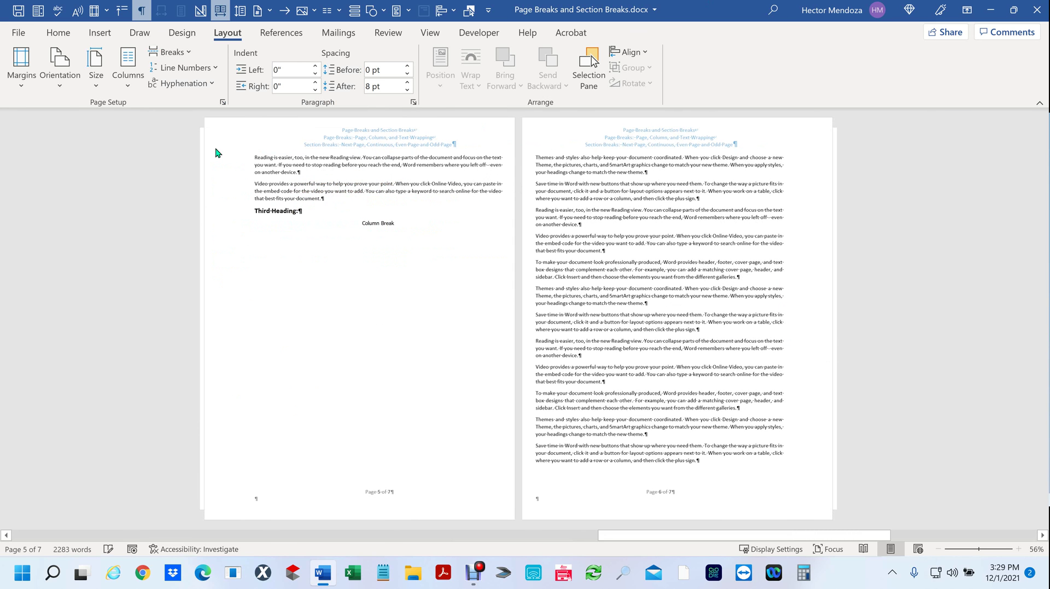
key(ctrl+z)
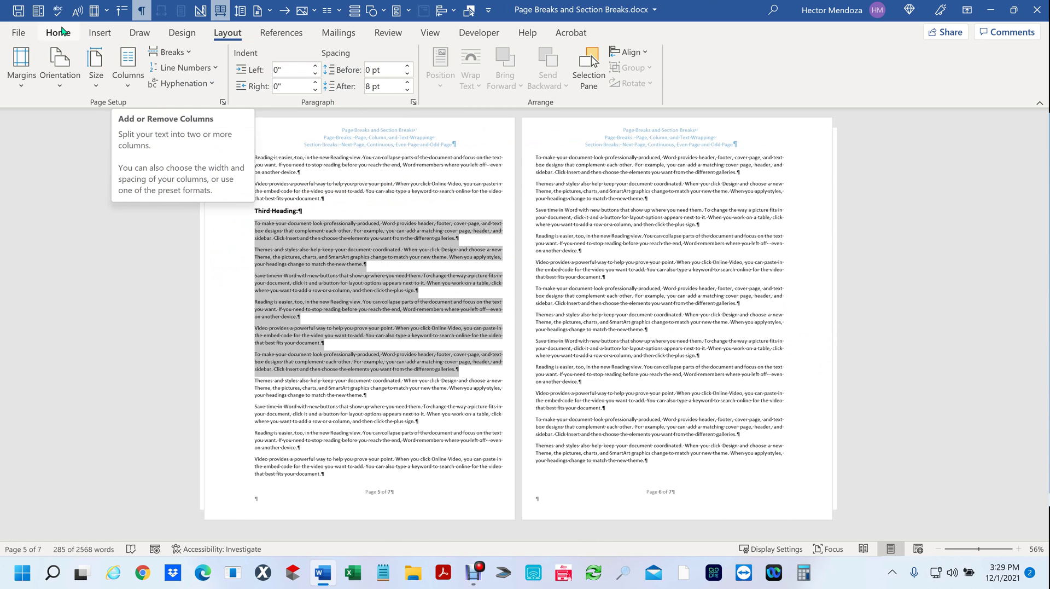
scroll(131, 60, up, 4)
scroll(141, 65, down, 4)
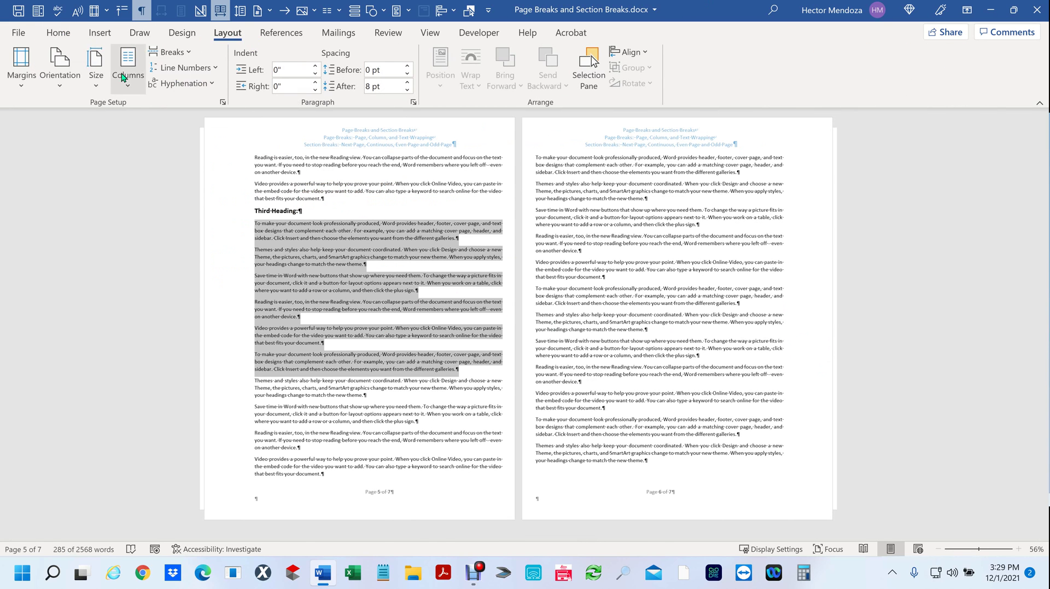
Format the six selected paragraphs below Third Heading in three columns.
click(131, 69)
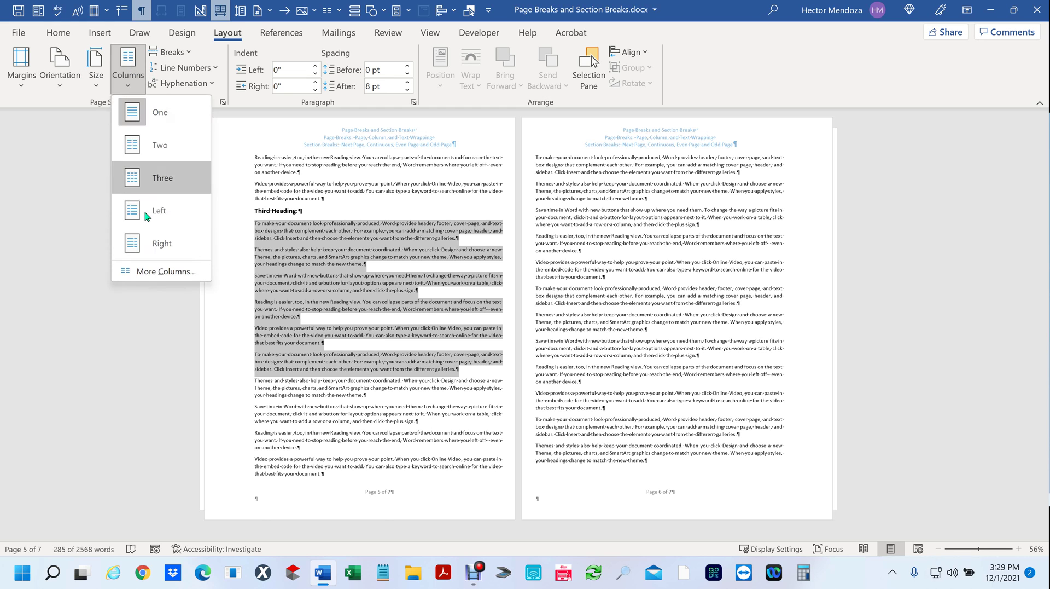
click(163, 178)
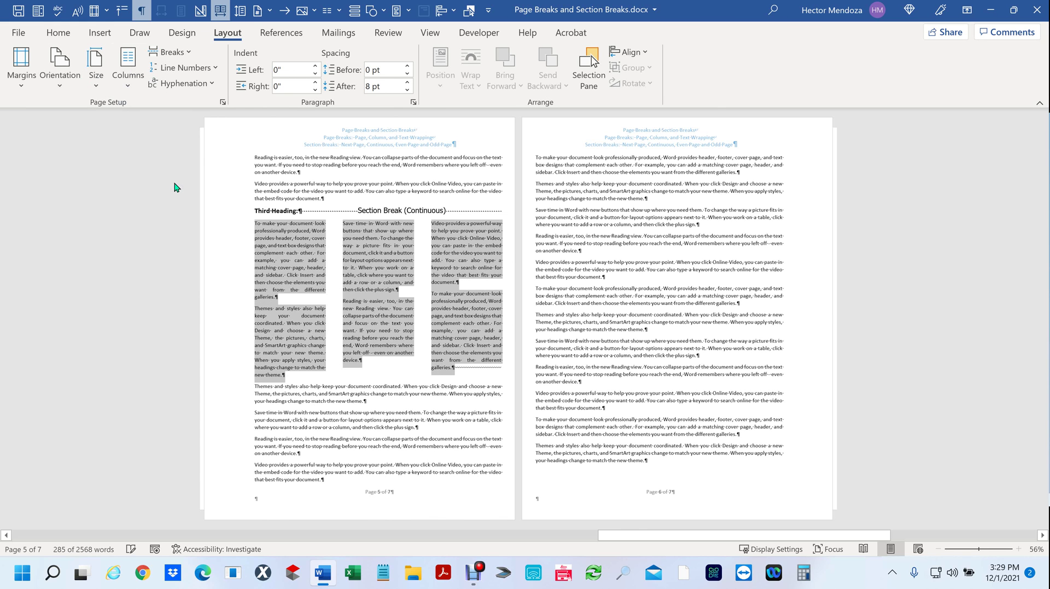
click(408, 381)
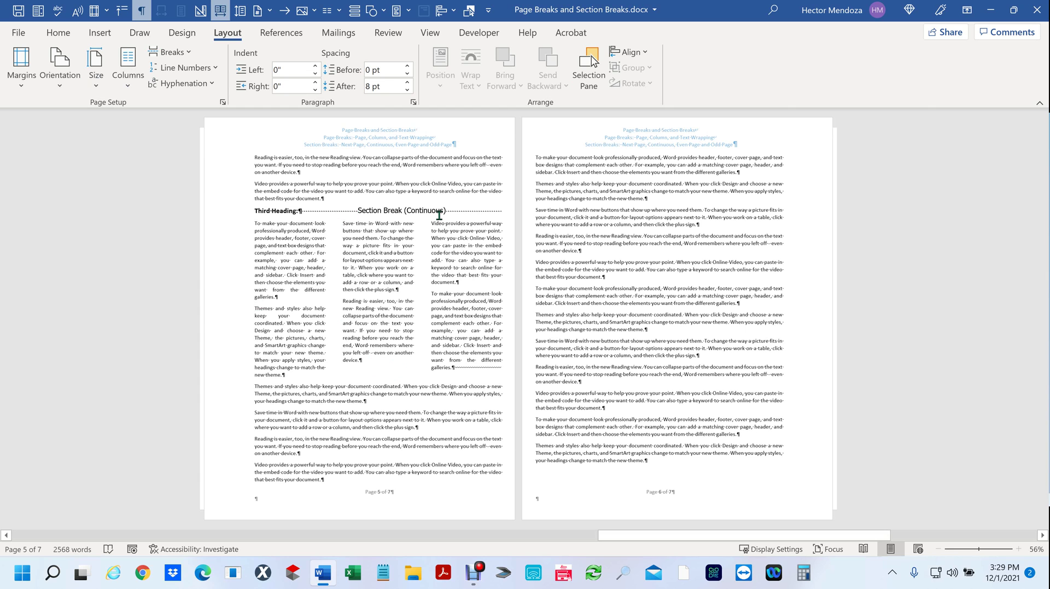
Try to push the first column's second paragraph down with three blank paragraphs, and remove them again.
click(253, 311)
key(Return)
key(Return)
key(Return)
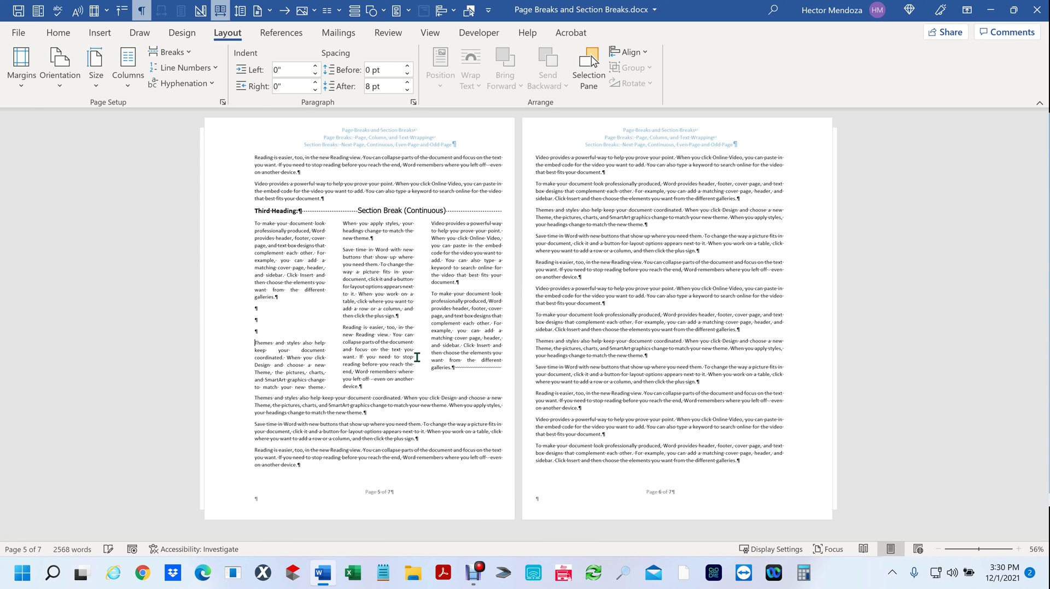
key(BackSpace)
key(BackSpace)
key(BackSpace)
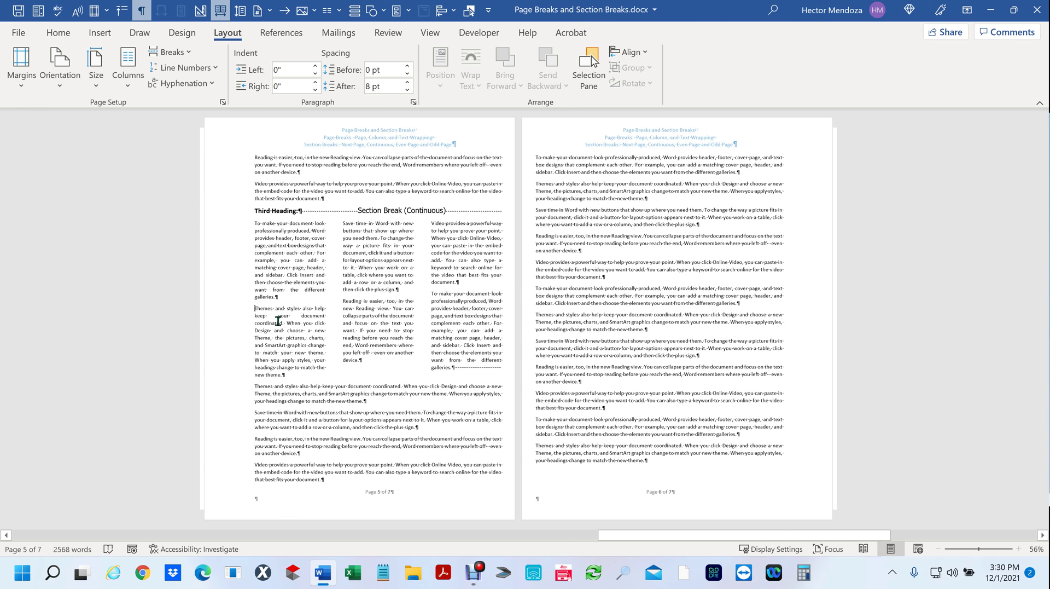
Insert a Column break before the "Themes and styles" paragraph in the first column, and go to the "Video provides" paragraph.
click(174, 53)
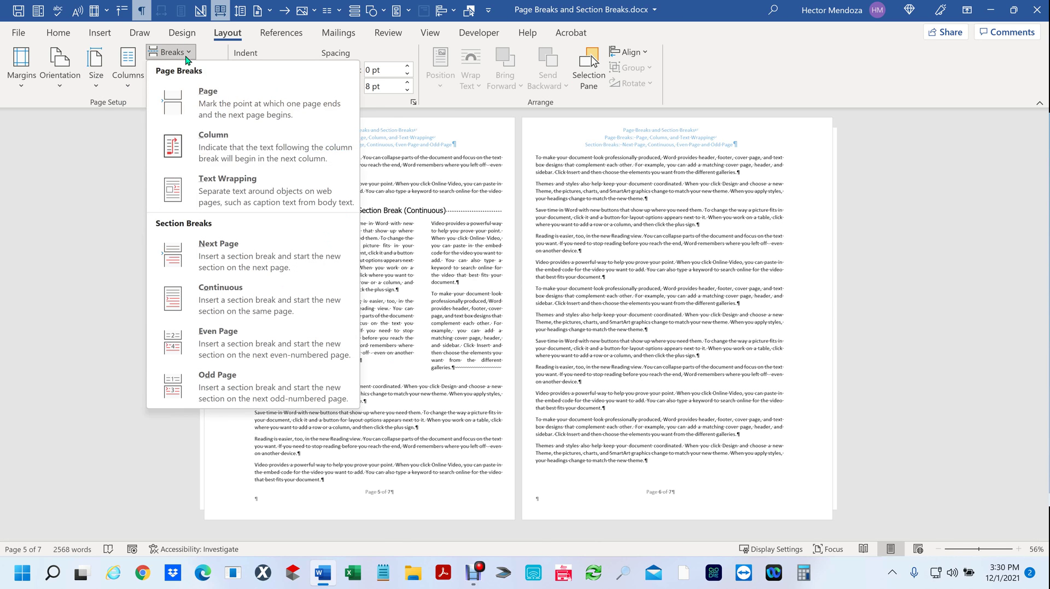
click(233, 147)
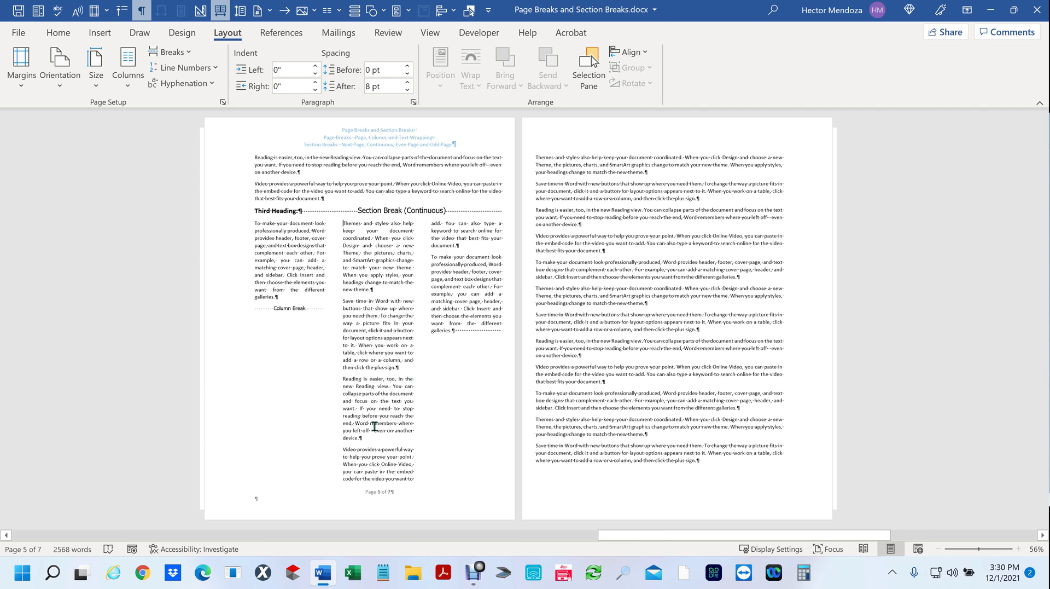
click(338, 453)
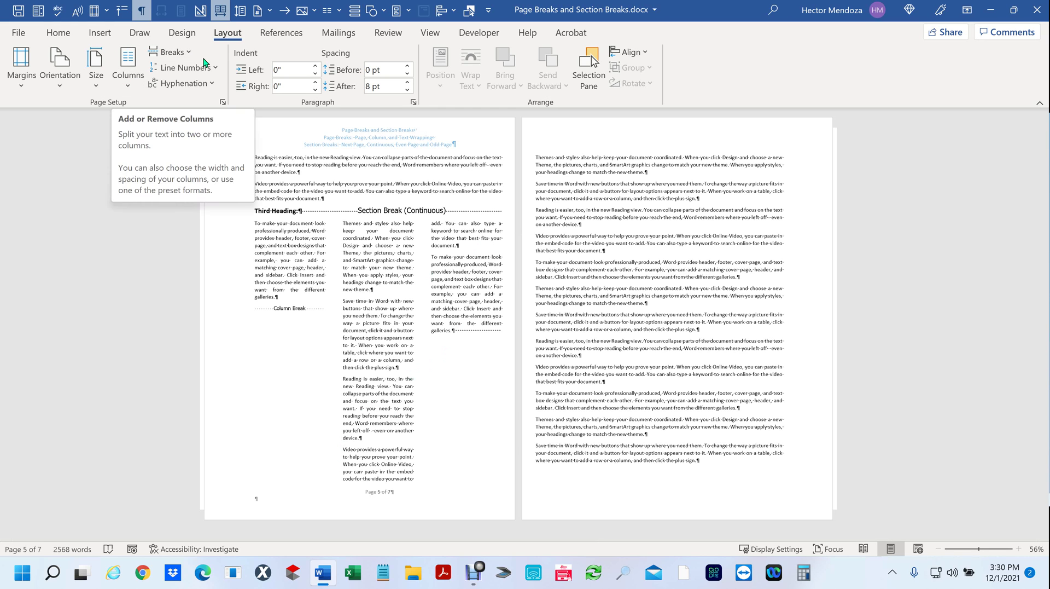
Insert a Column break before the "Video provides" paragraph at the end of the second column.
click(186, 53)
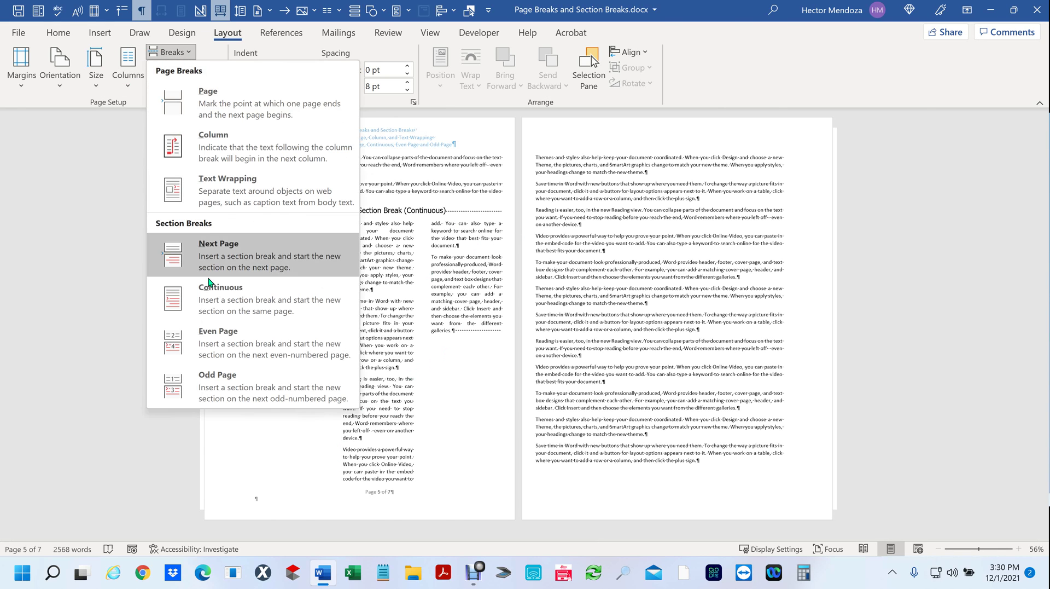
click(253, 160)
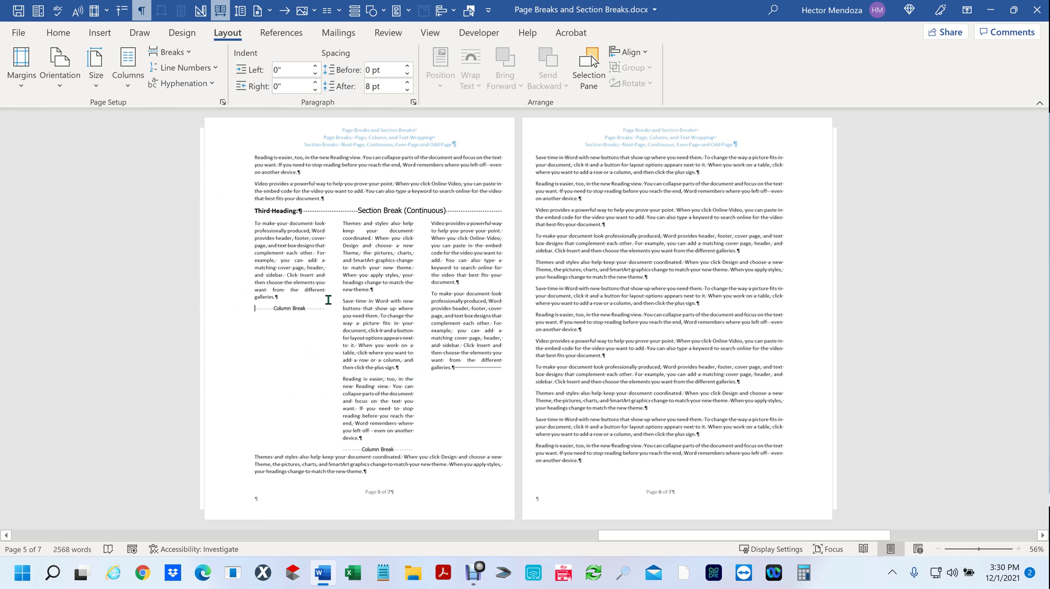
Add a blank paragraph and a paragraph reading "Add Text" above the Column break in the first column.
key(Return)
key(Return)
text(Add)
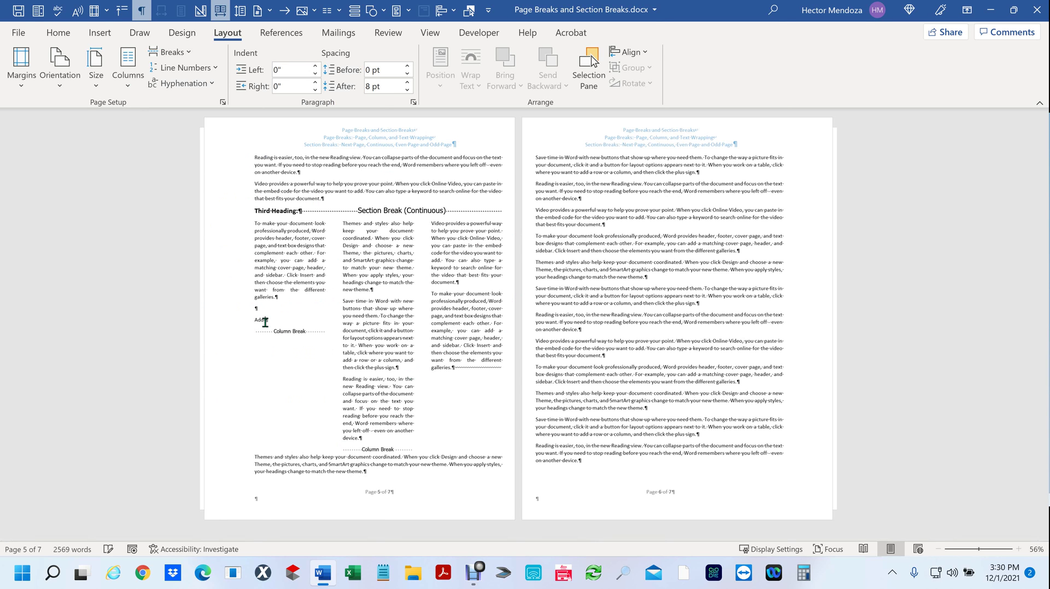
text( Text)
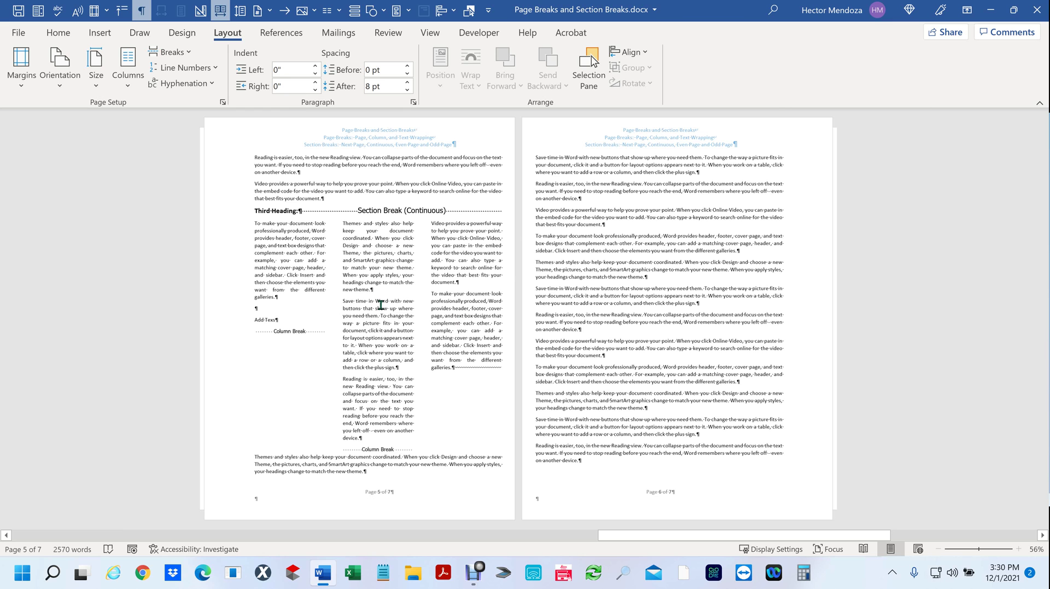
click(191, 53)
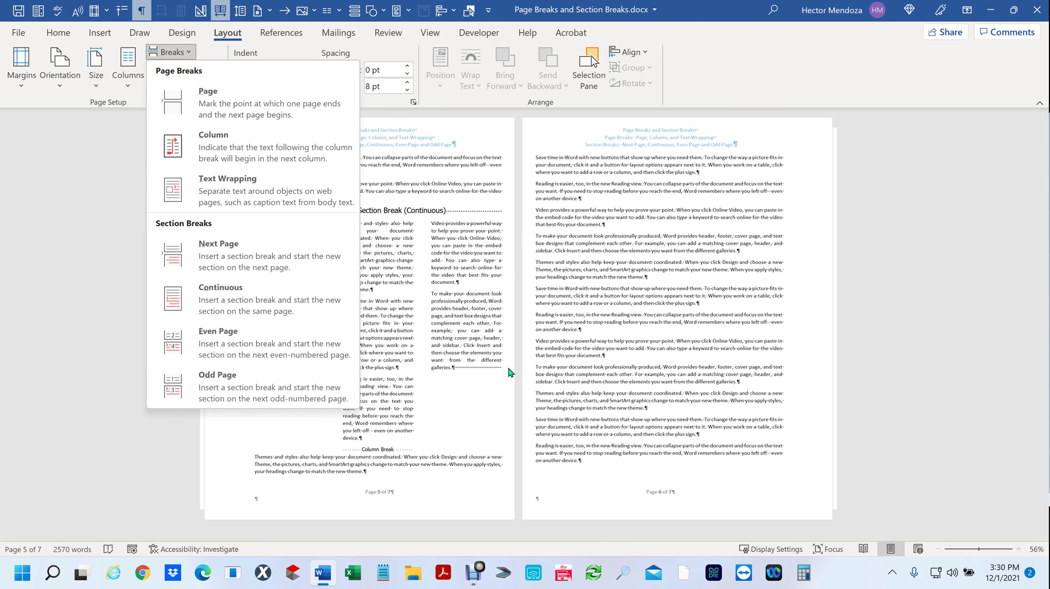
click(486, 372)
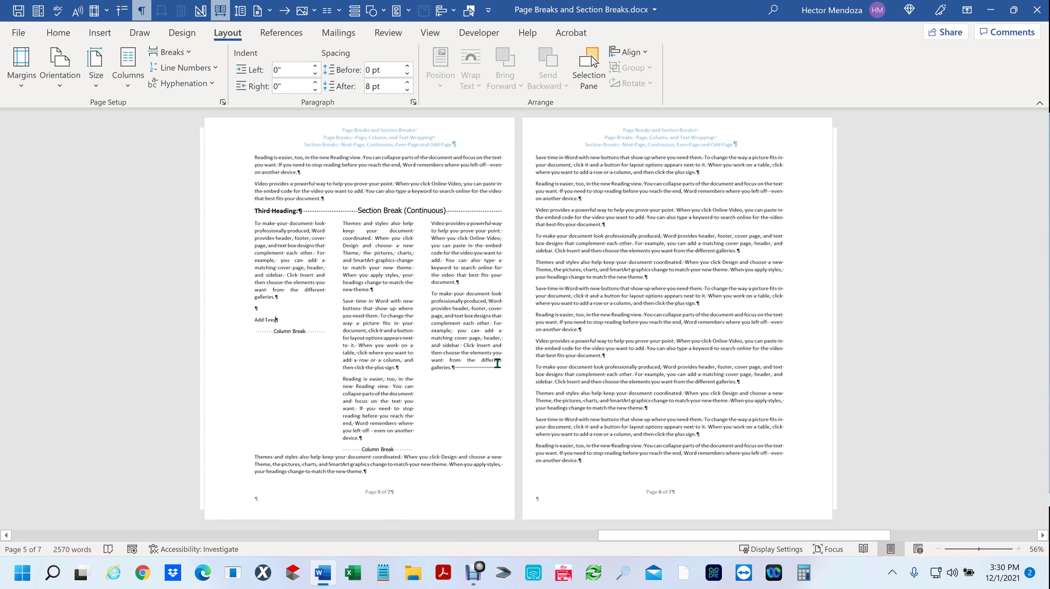